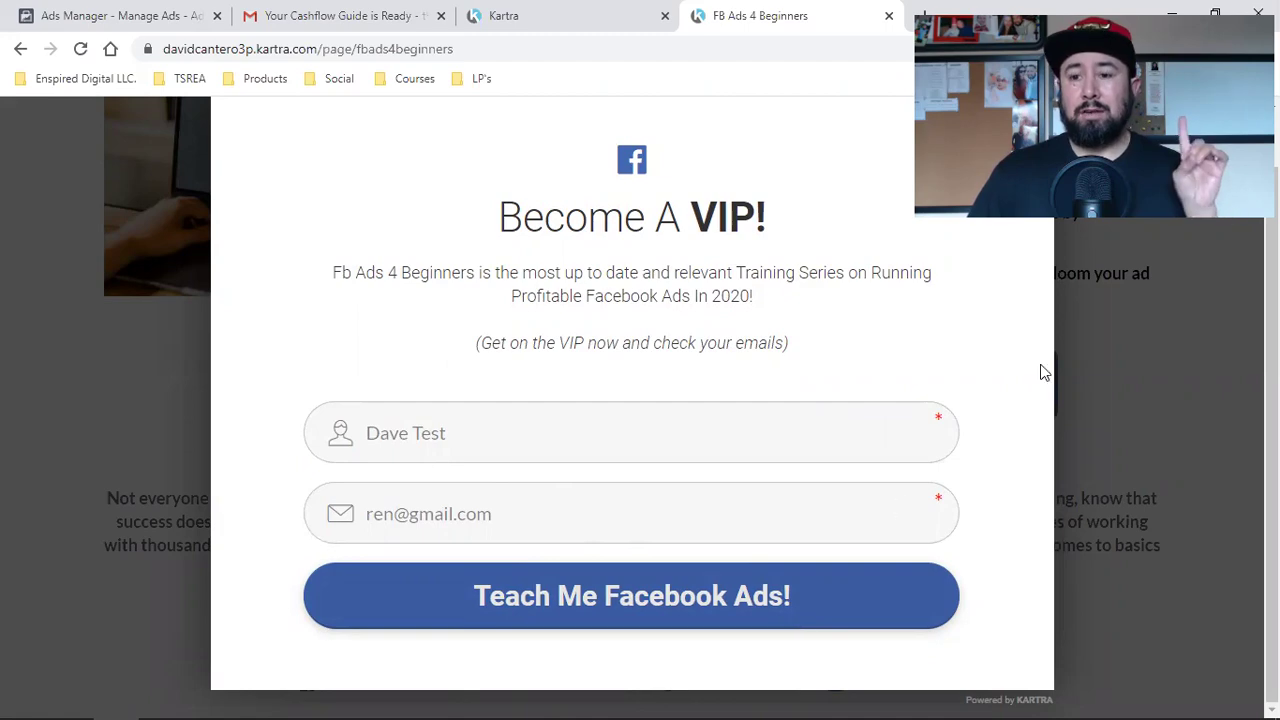
Step: Close the VIP signup popup and clear the stray headline selection on the sales page
{"action": "left_click", "coordinate": [1192, 454]}
{"action": "scroll", "coordinate": [870, 460], "scroll_direction": "up", "scroll_amount": 4}
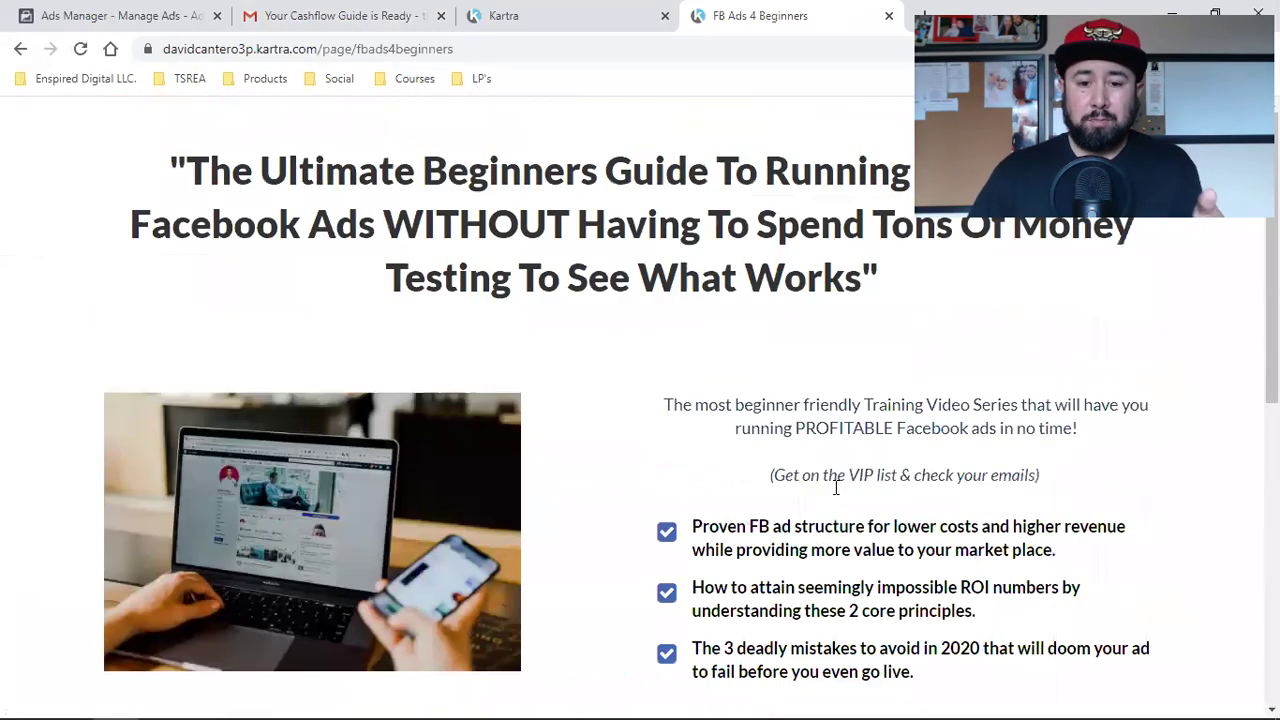
{"action": "scroll", "coordinate": [766, 523], "scroll_direction": "down", "scroll_amount": 4}
{"action": "scroll", "coordinate": [770, 519], "scroll_direction": "up", "scroll_amount": 2}
{"action": "scroll", "coordinate": [770, 519], "scroll_direction": "up", "scroll_amount": 1}
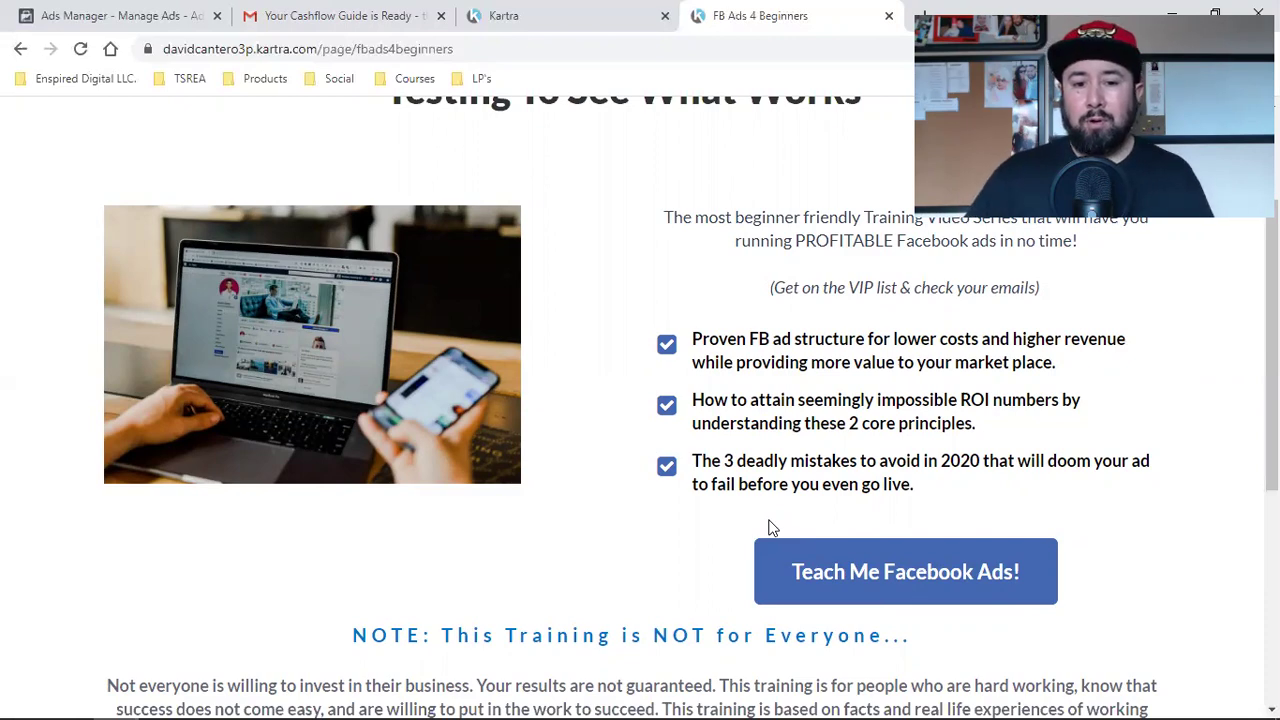
{"action": "scroll", "coordinate": [770, 527], "scroll_direction": "up", "scroll_amount": 2}
{"action": "left_click_drag", "start_coordinate": [357, 171], "coordinate": [630, 280]}
{"action": "left_click_drag", "start_coordinate": [716, 370], "coordinate": [716, 370]}
{"action": "left_click", "coordinate": [716, 370]}
Step: Reopen the popup with Teach Me Facebook Ads!, close it again, and return to the top
{"action": "scroll", "coordinate": [746, 346], "scroll_direction": "down", "scroll_amount": 4}
{"action": "left_click", "coordinate": [782, 382]}
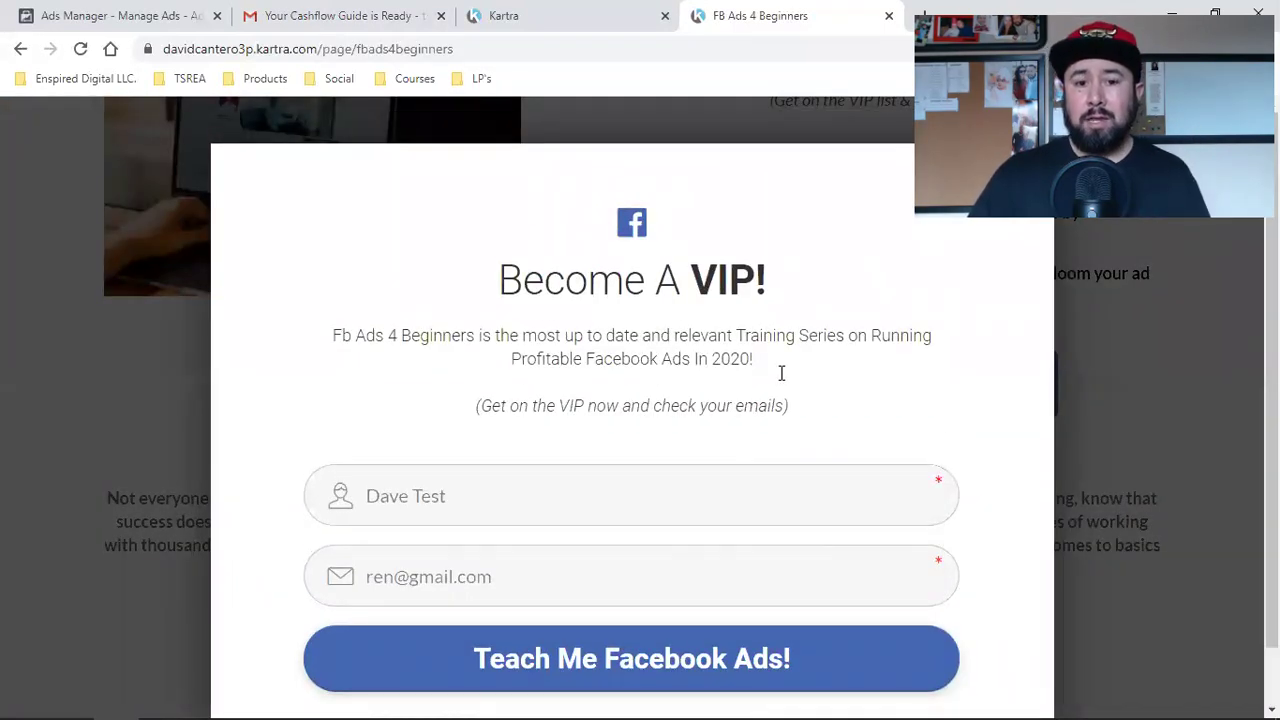
{"action": "scroll", "coordinate": [782, 373], "scroll_direction": "down", "scroll_amount": 1}
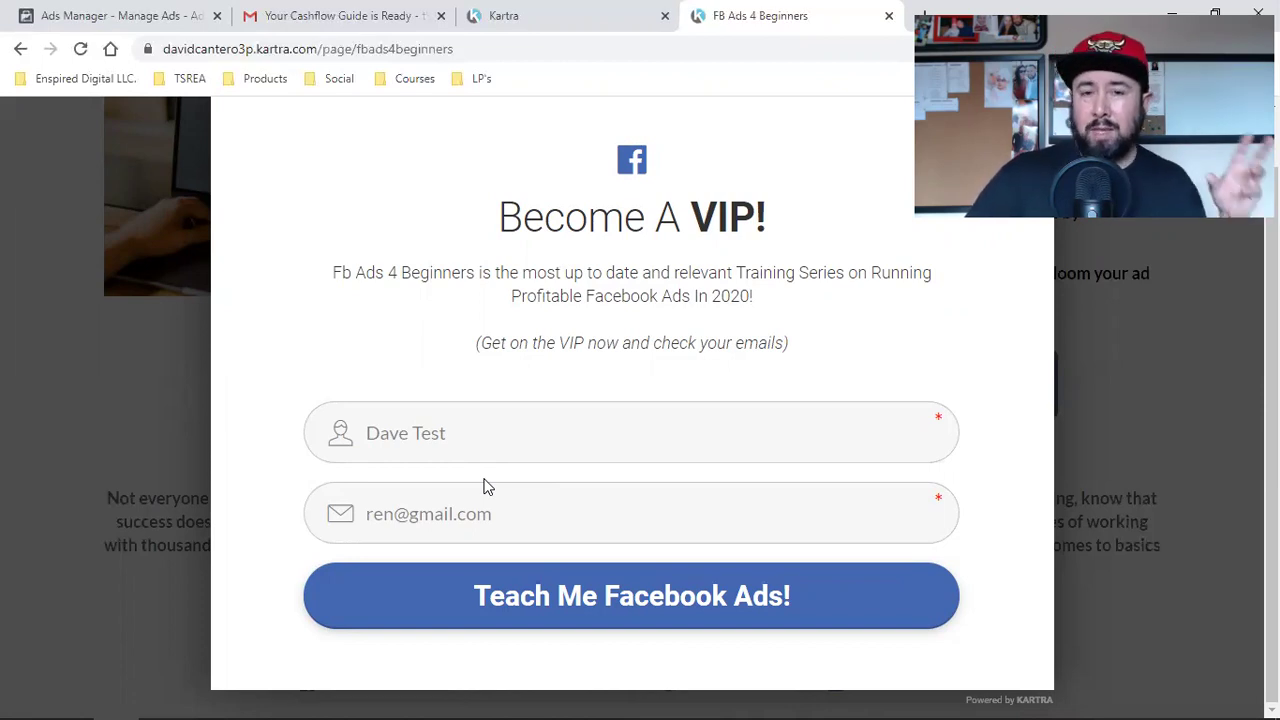
{"action": "left_click", "coordinate": [1107, 318]}
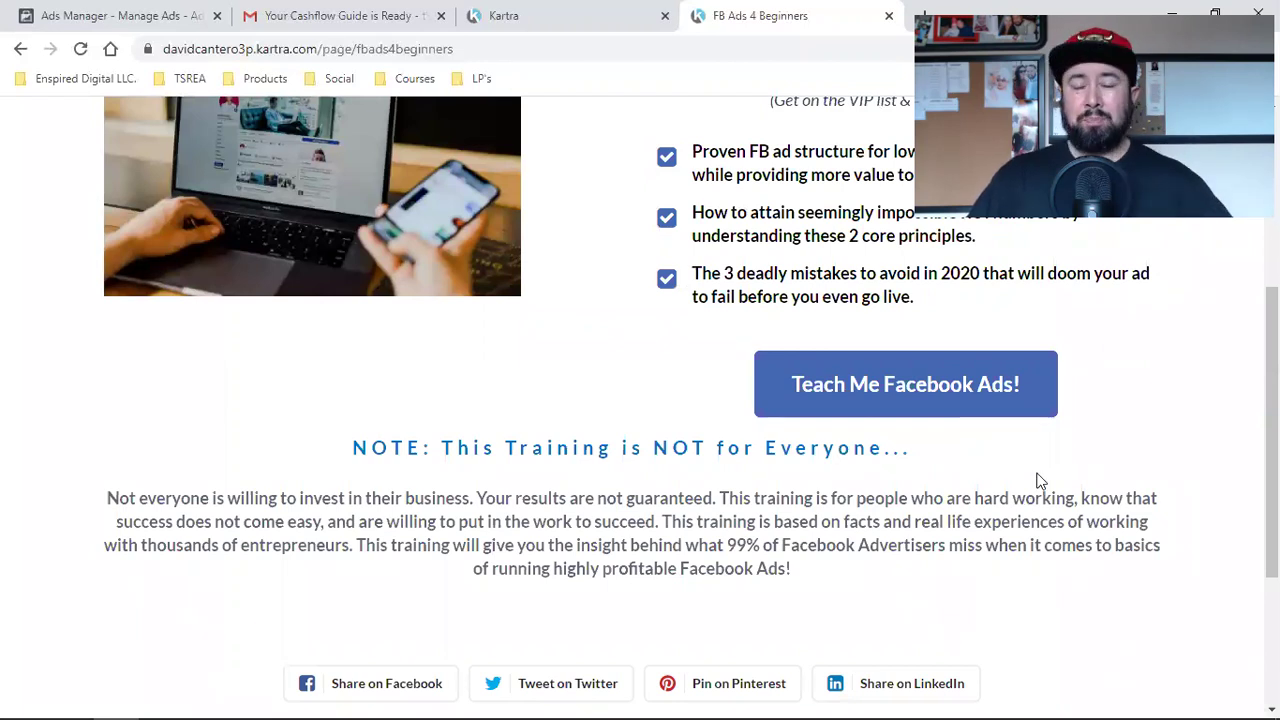
{"action": "scroll", "coordinate": [1036, 476], "scroll_direction": "up", "scroll_amount": 4}
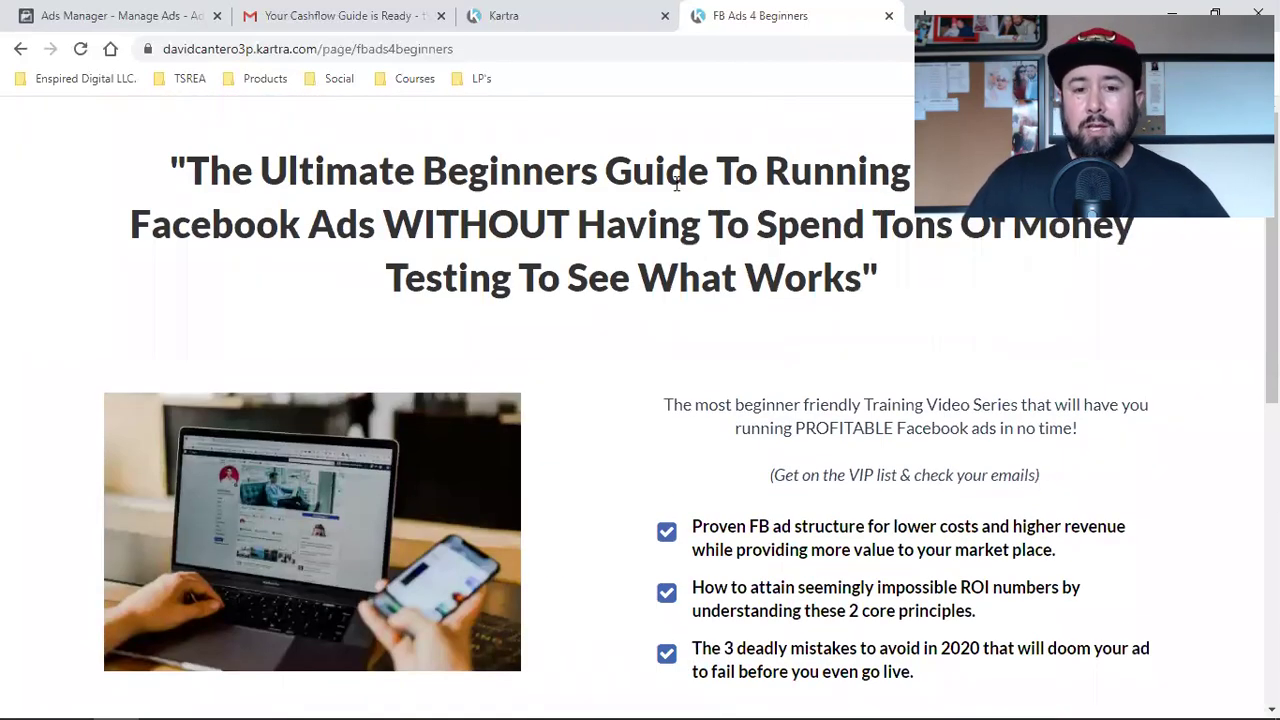
Step: Glance at the My Forms list, then reopen the VIP opt-in popup on the sales page
{"action": "left_click", "coordinate": [568, 8]}
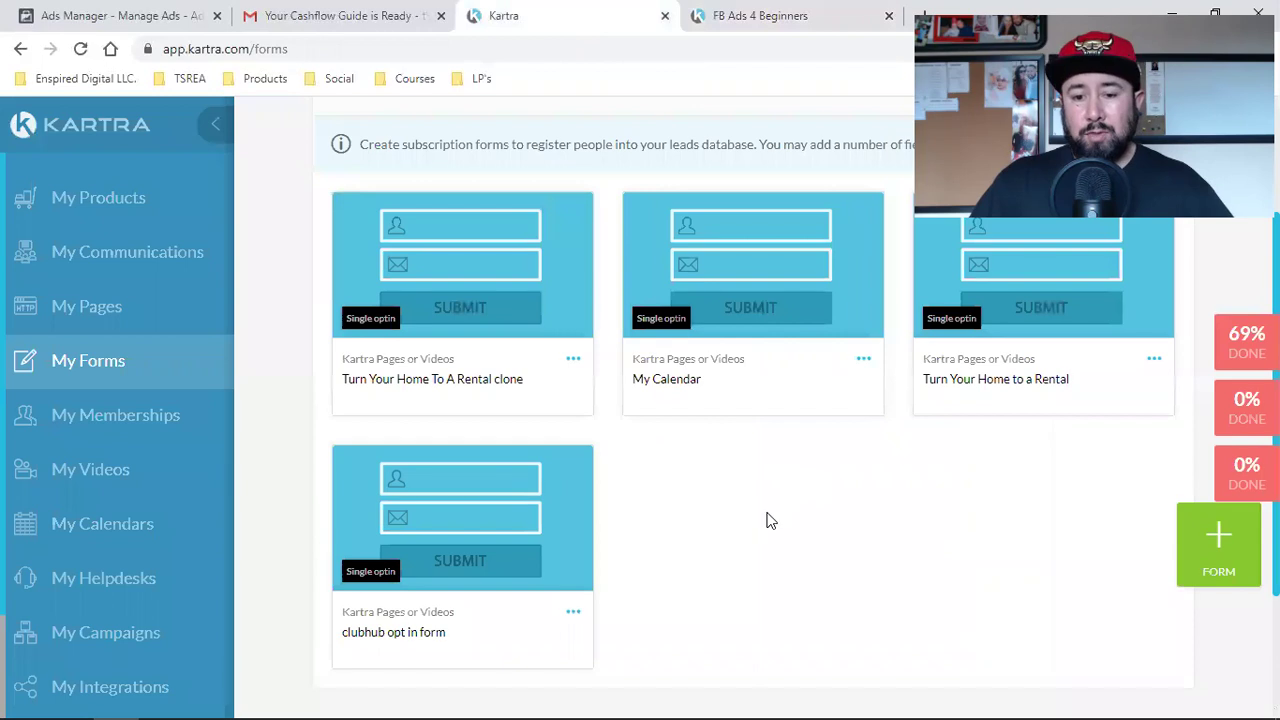
{"action": "scroll", "coordinate": [770, 520], "scroll_direction": "up", "scroll_amount": 2}
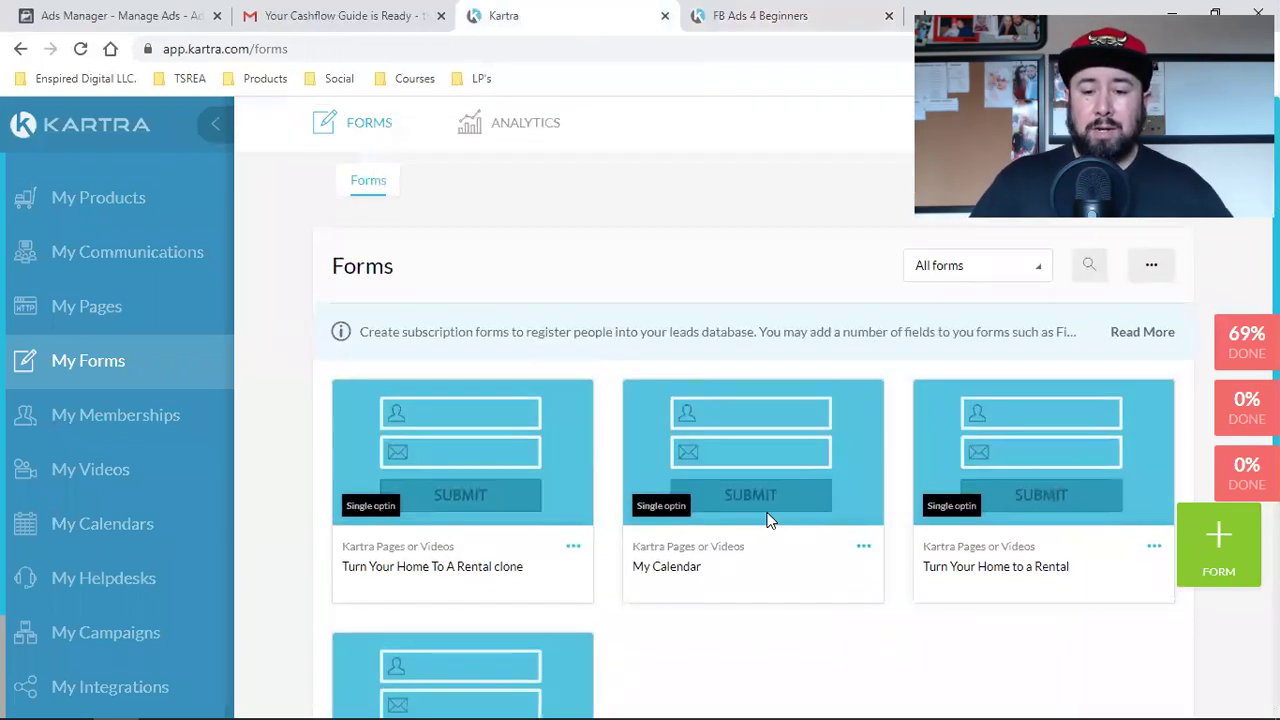
{"action": "scroll", "coordinate": [770, 520], "scroll_direction": "down", "scroll_amount": 2}
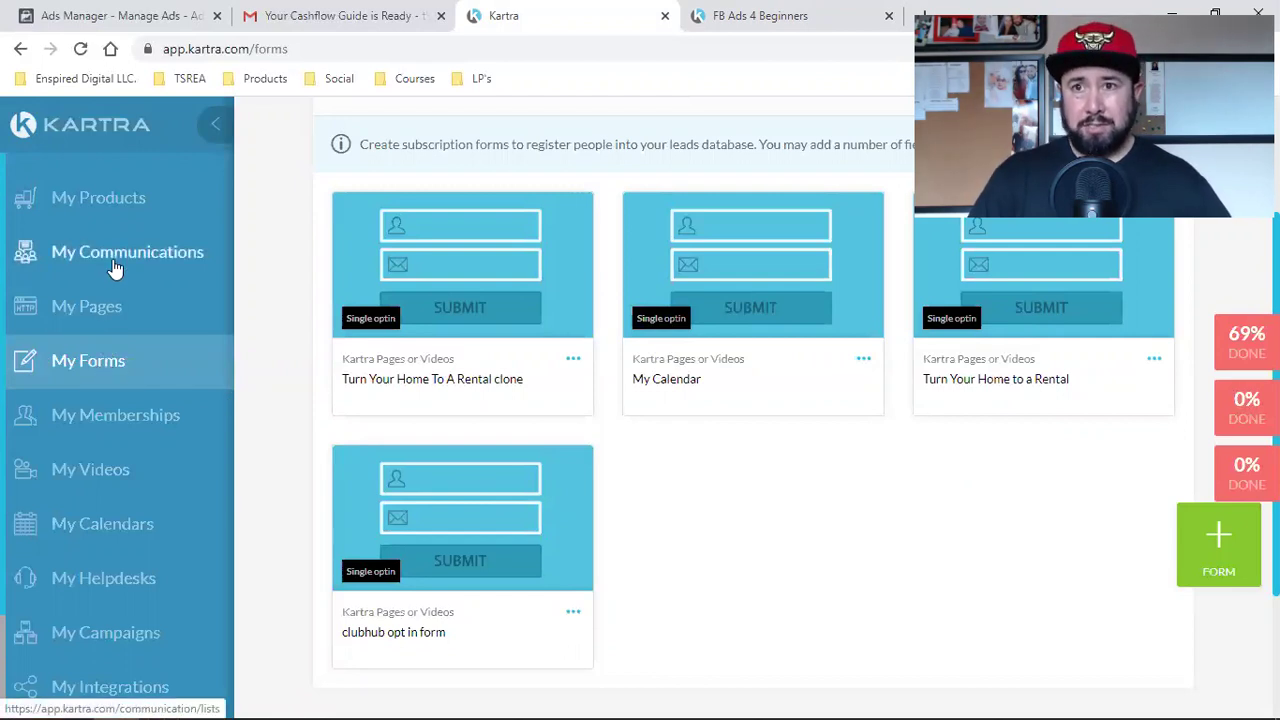
{"action": "left_click", "coordinate": [750, 12]}
{"action": "scroll", "coordinate": [759, 437], "scroll_direction": "down", "scroll_amount": 15}
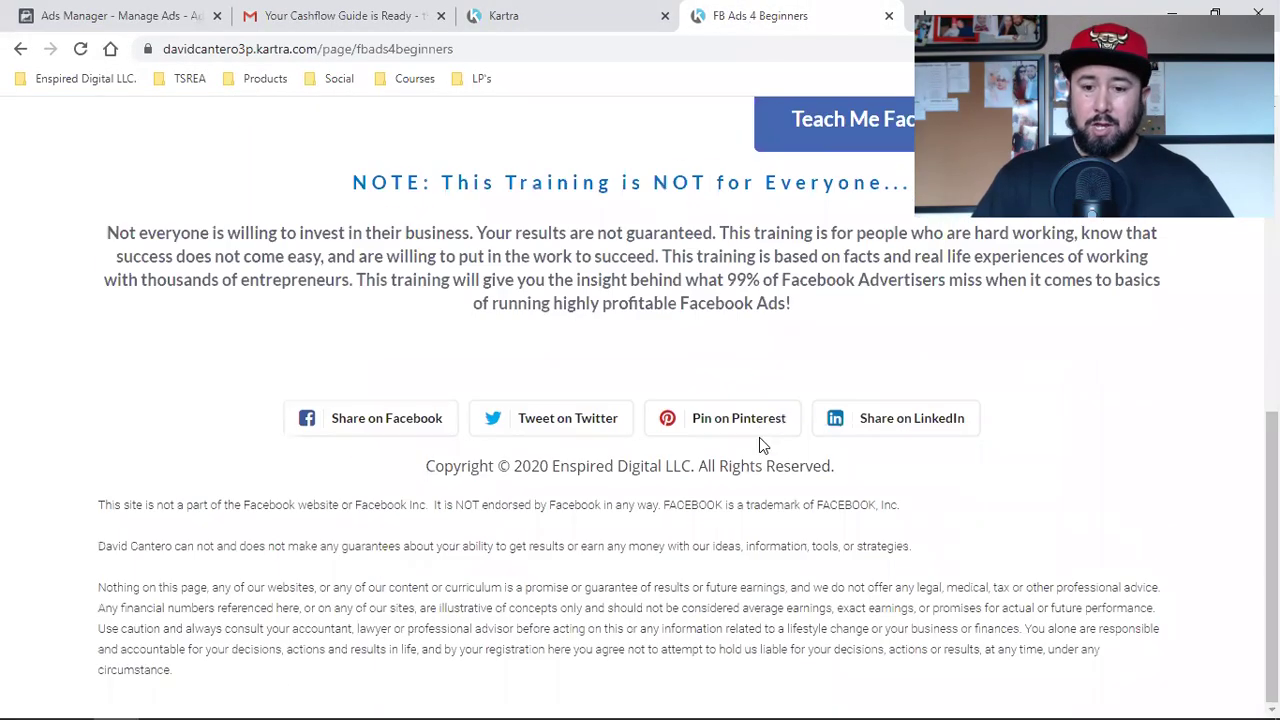
{"action": "left_click", "coordinate": [817, 129]}
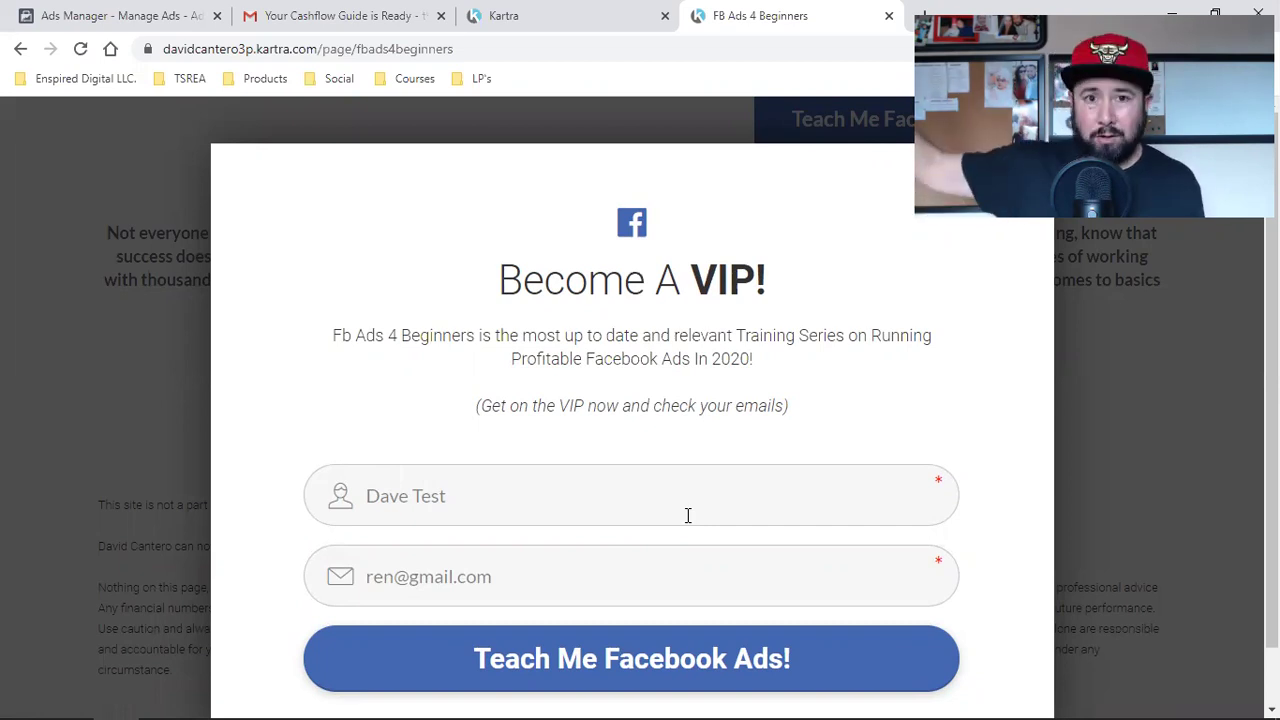
Step: Load the Turn Your Home To A Rental clone form into the editor, then close the sales-page popup
{"action": "left_click", "coordinate": [604, 8]}
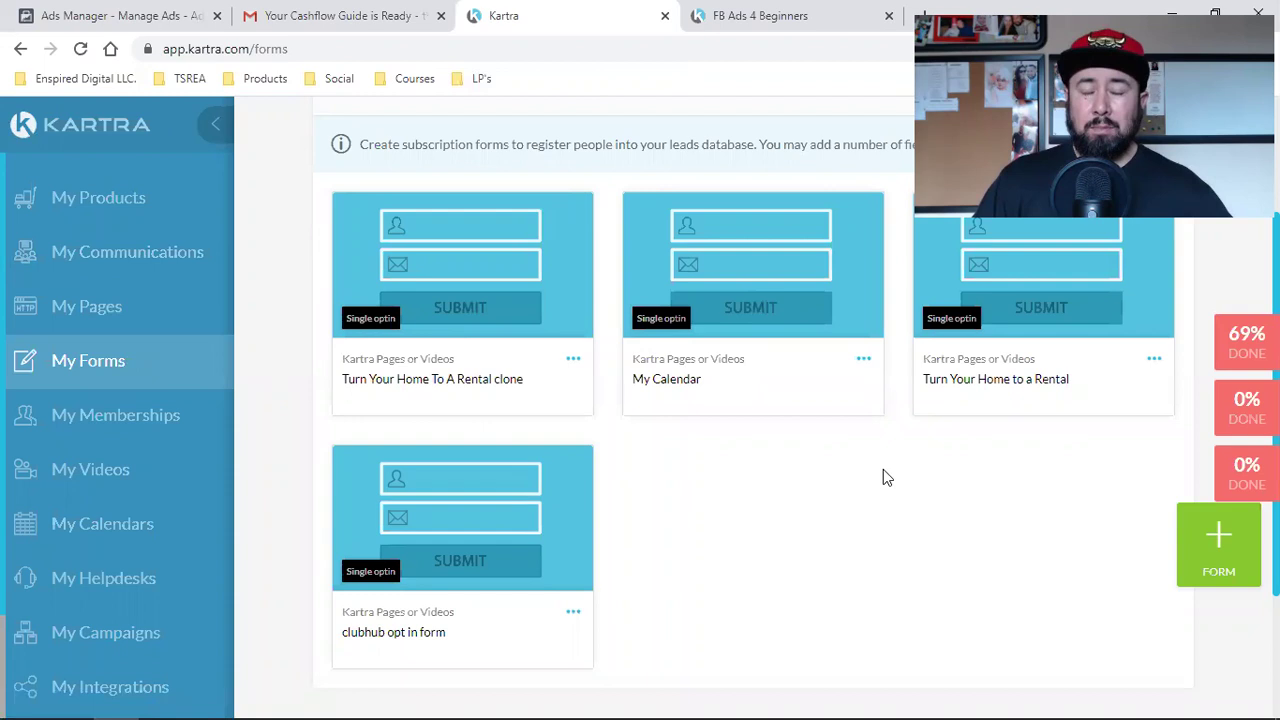
{"action": "scroll", "coordinate": [866, 491], "scroll_direction": "up", "scroll_amount": 3}
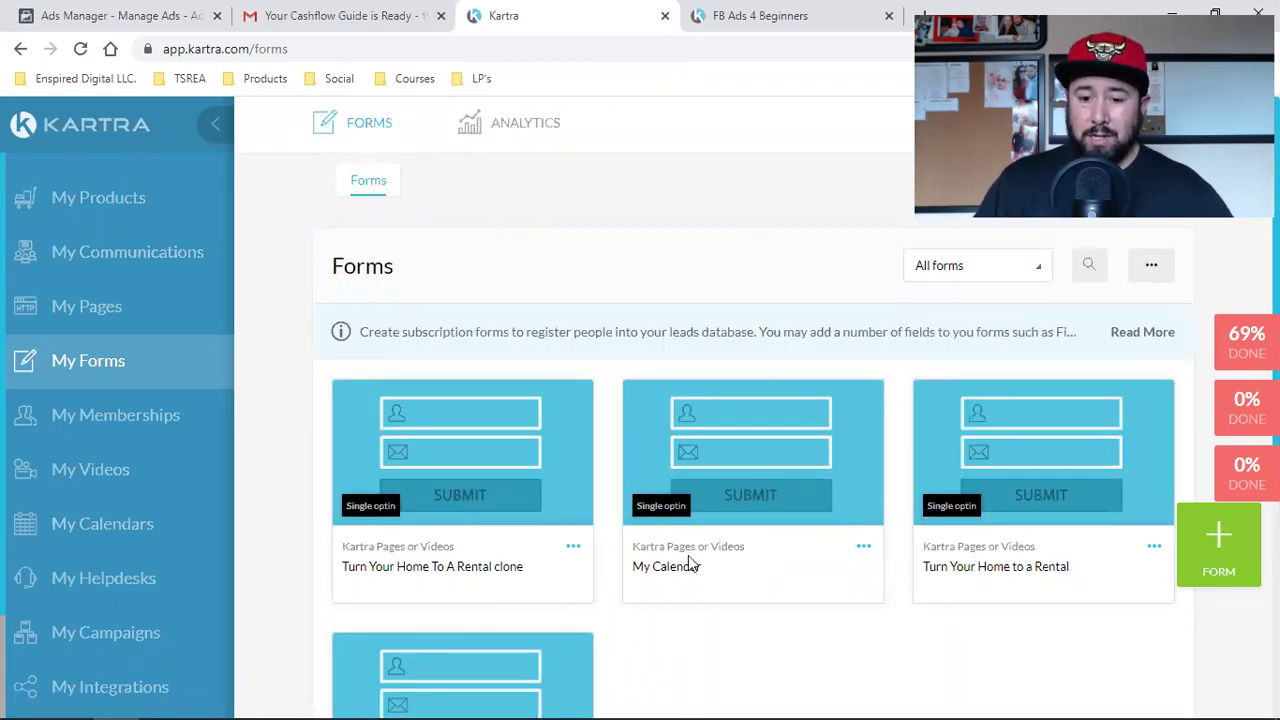
{"action": "scroll", "coordinate": [603, 534], "scroll_direction": "down", "scroll_amount": 2}
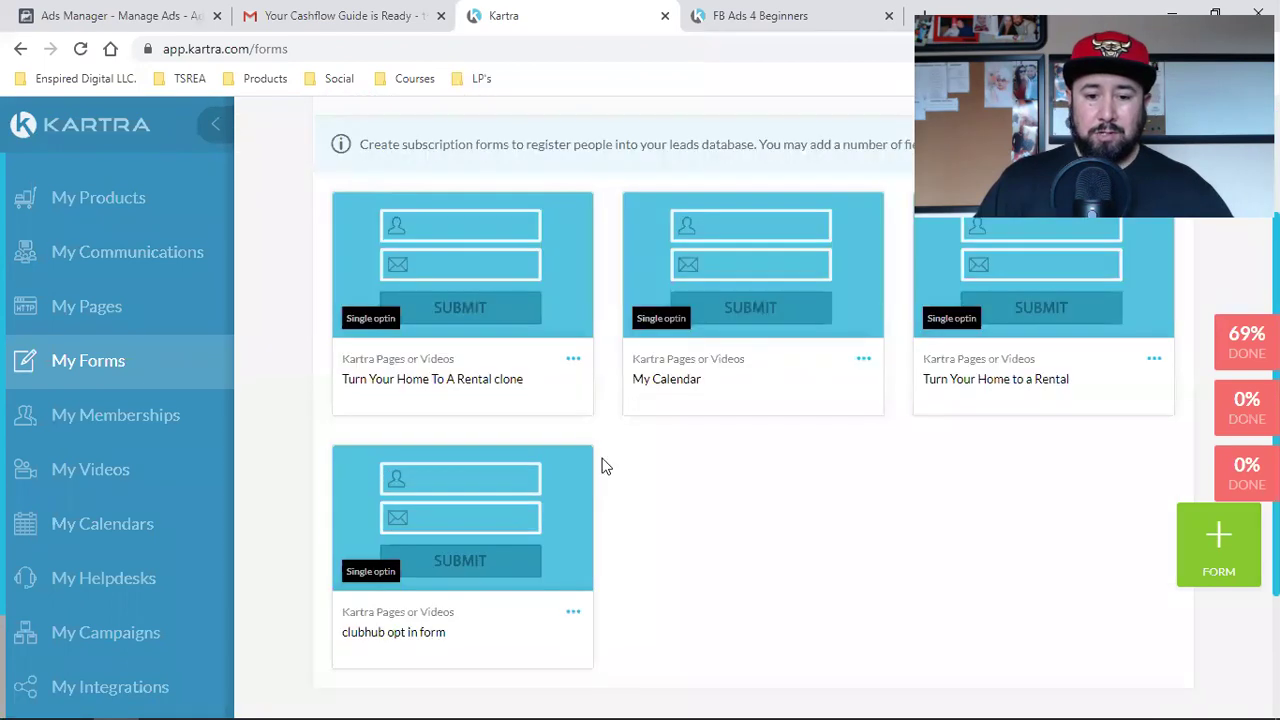
{"action": "left_click", "coordinate": [573, 360]}
{"action": "left_click", "coordinate": [645, 343]}
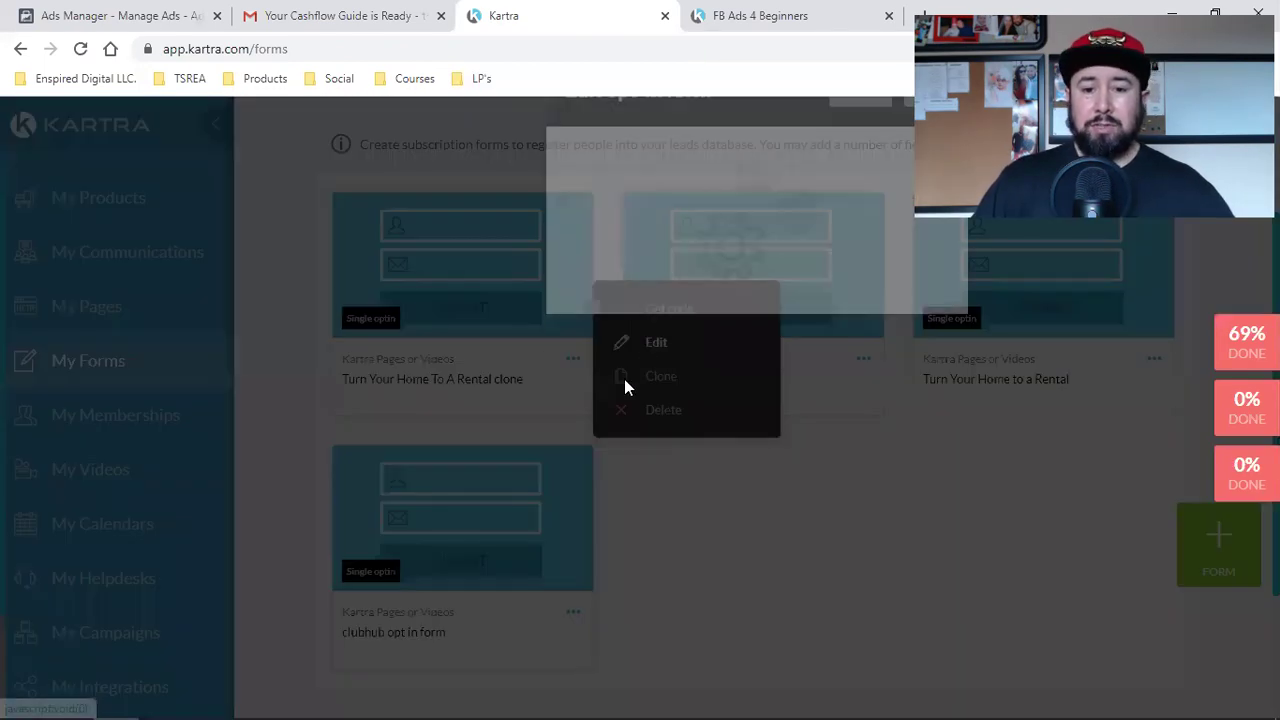
{"action": "left_click", "coordinate": [908, 171]}
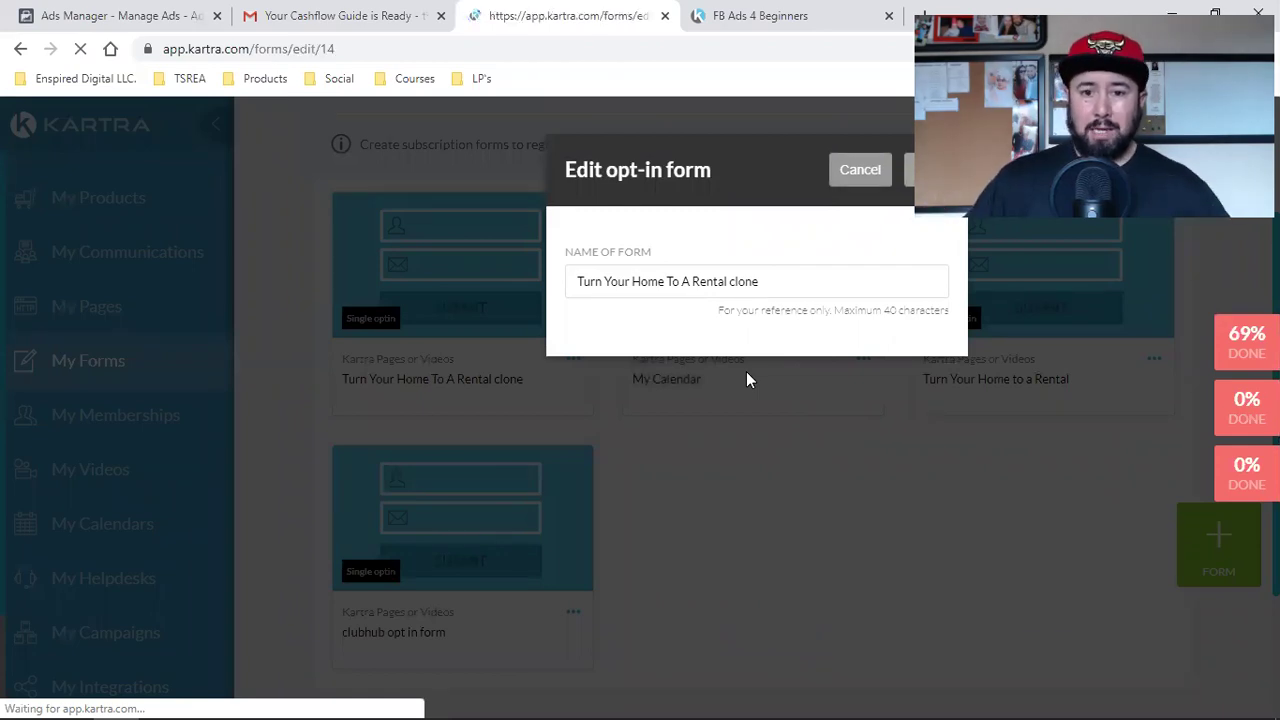
{"action": "left_click", "coordinate": [760, 15]}
{"action": "left_click", "coordinate": [1115, 486]}
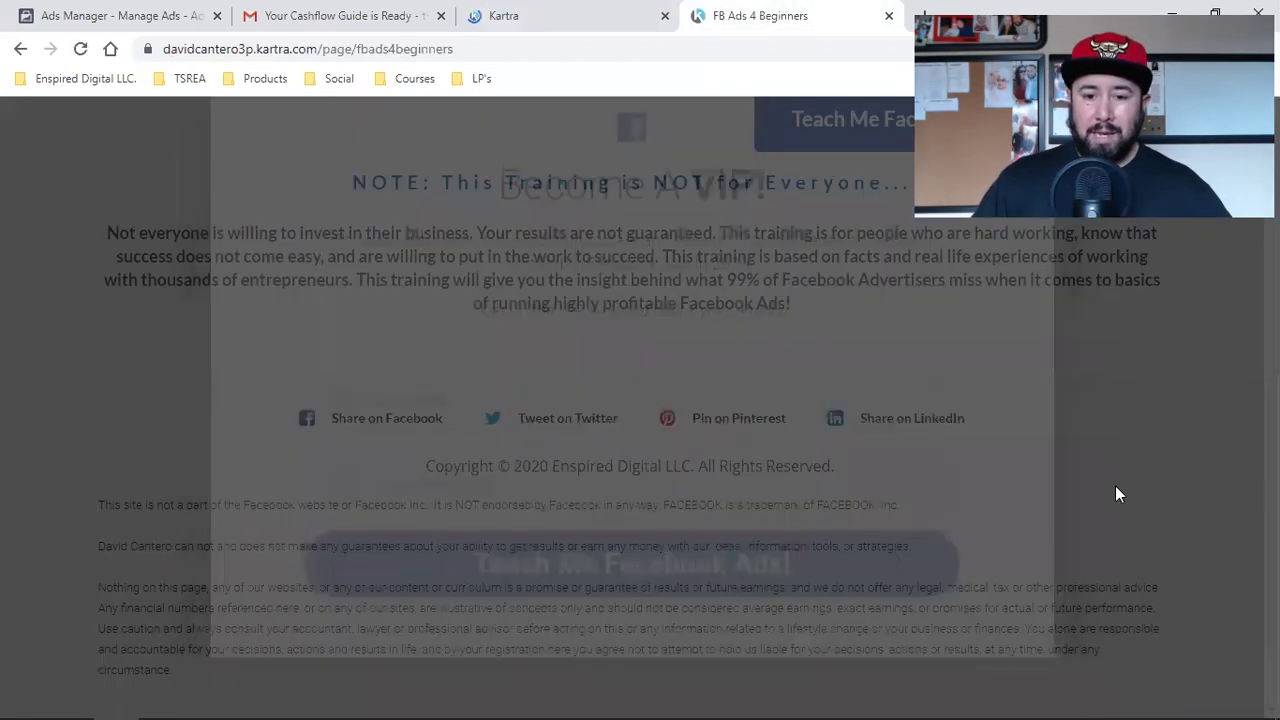
Step: Reopen the VIP popup, inspect its name and email fields, then return to the form editor
{"action": "scroll", "coordinate": [1117, 478], "scroll_direction": "up", "scroll_amount": 15}
{"action": "scroll", "coordinate": [525, 292], "scroll_direction": "down", "scroll_amount": 2}
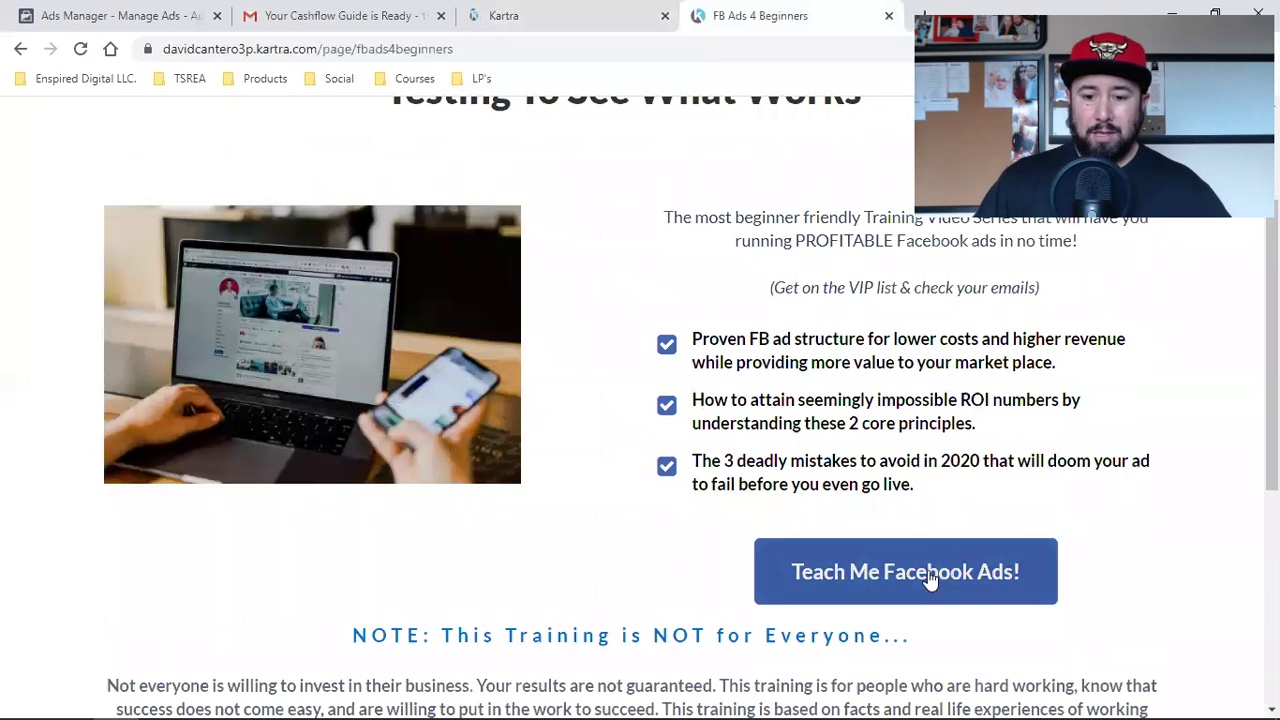
{"action": "left_click", "coordinate": [931, 577]}
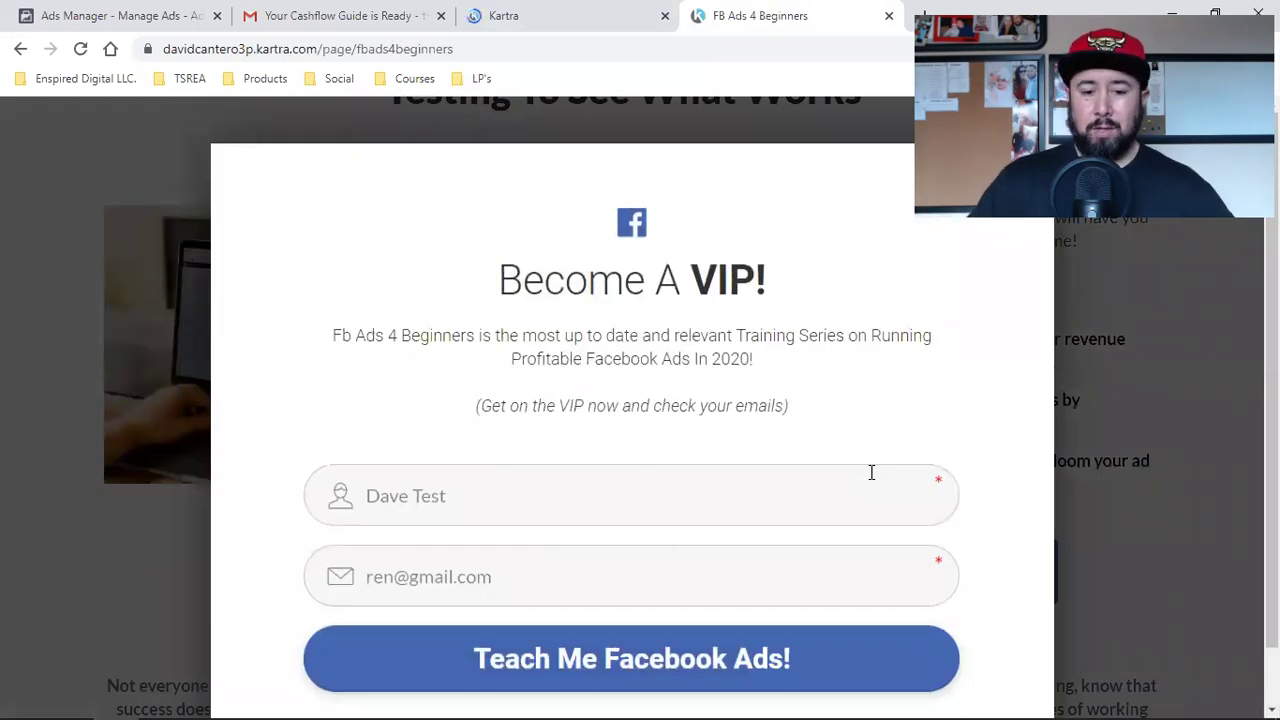
{"action": "scroll", "coordinate": [871, 472], "scroll_direction": "down", "scroll_amount": 1}
{"action": "double_click", "coordinate": [432, 436]}
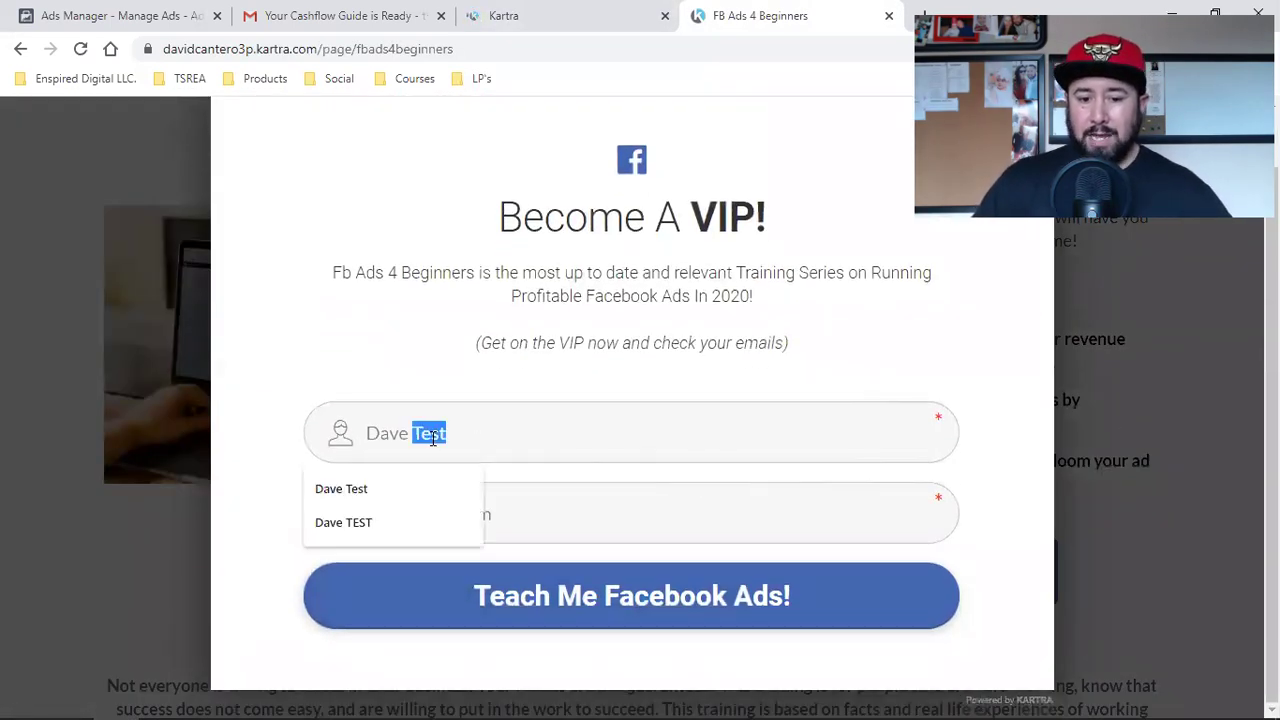
{"action": "left_click", "coordinate": [528, 514]}
{"action": "double_click", "coordinate": [528, 514]}
{"action": "left_click", "coordinate": [530, 514]}
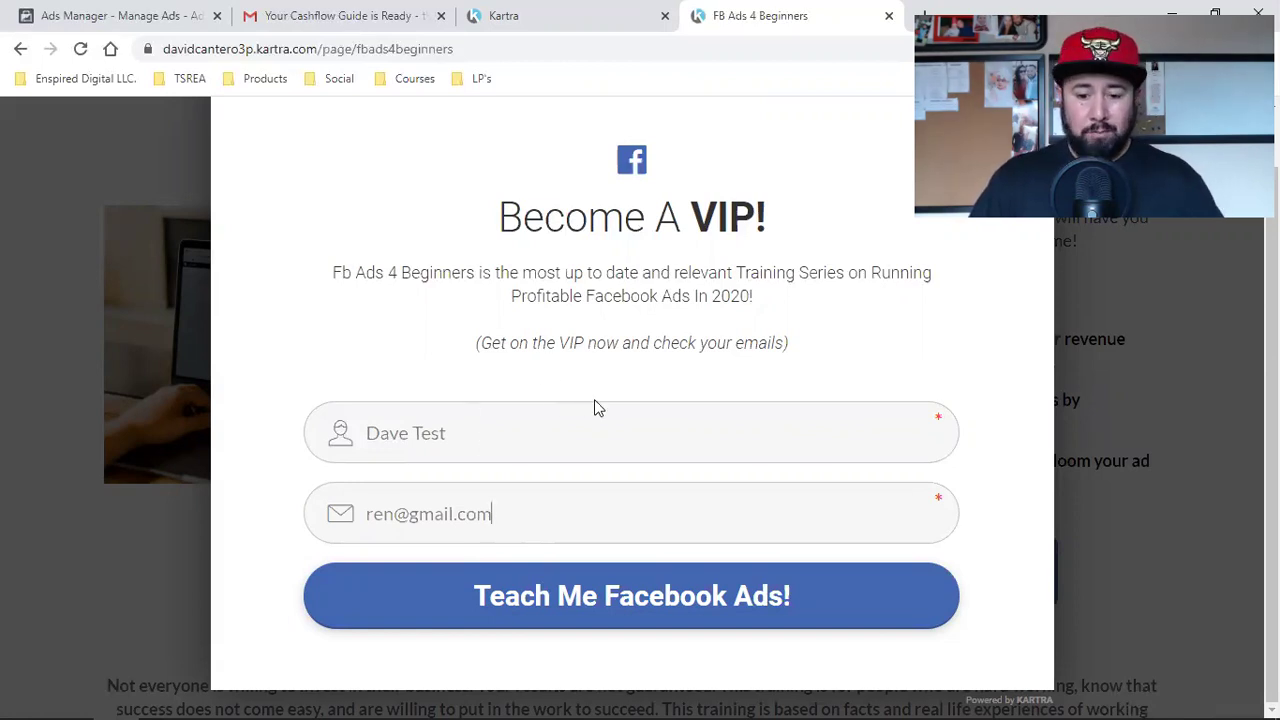
{"action": "left_click", "coordinate": [515, 18]}
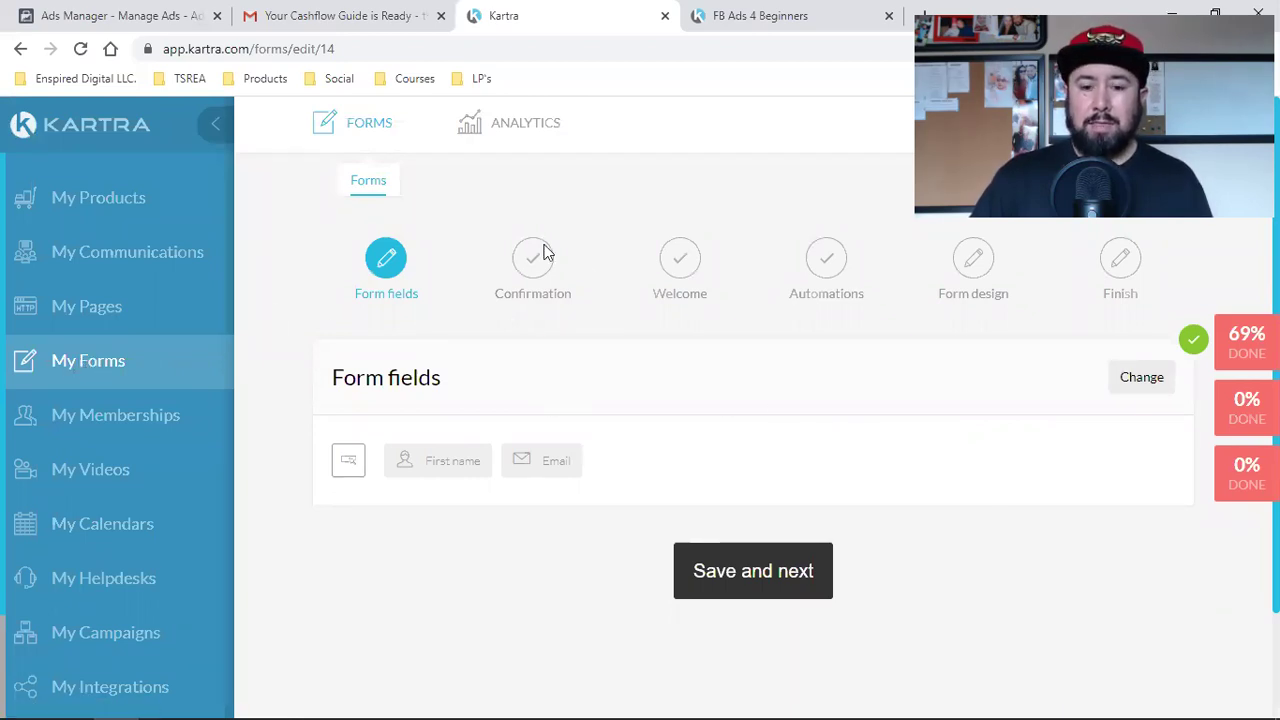
Step: Edit Form fields, add a New Field, and browse the Field Identifier list without choosing one
{"action": "left_click", "coordinate": [1140, 379]}
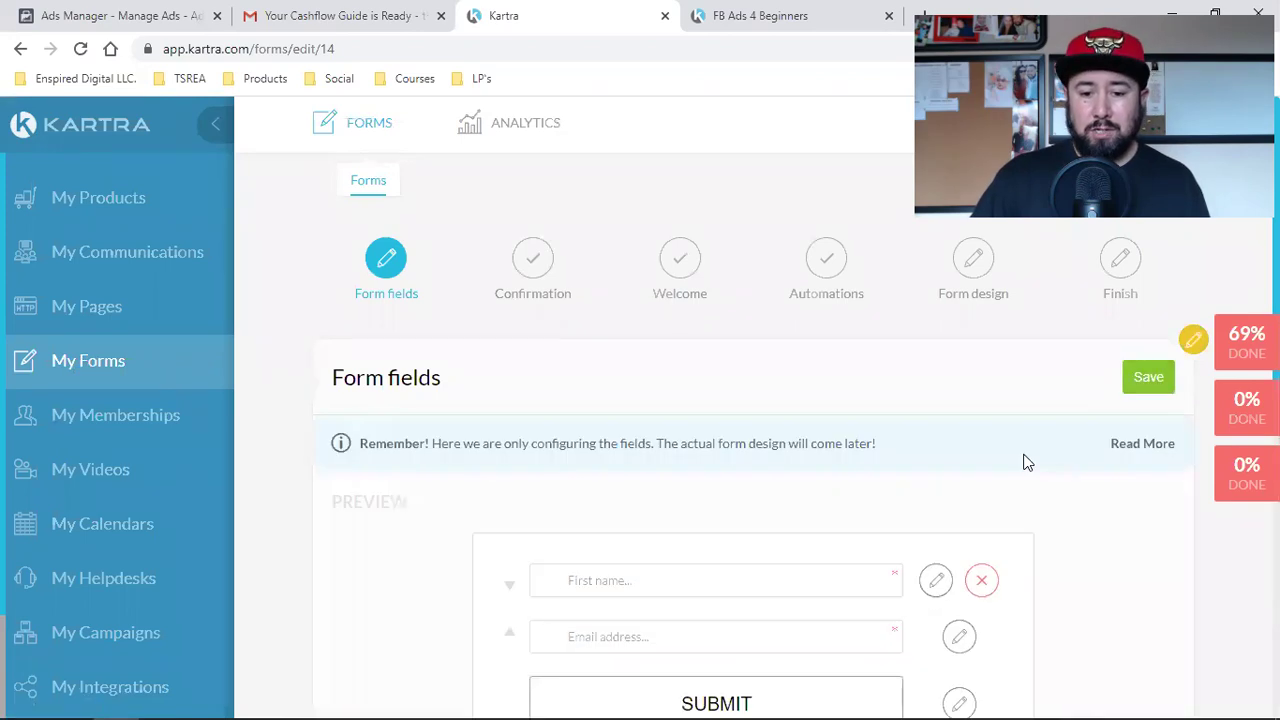
{"action": "scroll", "coordinate": [709, 523], "scroll_direction": "down", "scroll_amount": 3}
{"action": "scroll", "coordinate": [751, 477], "scroll_direction": "down", "scroll_amount": 2}
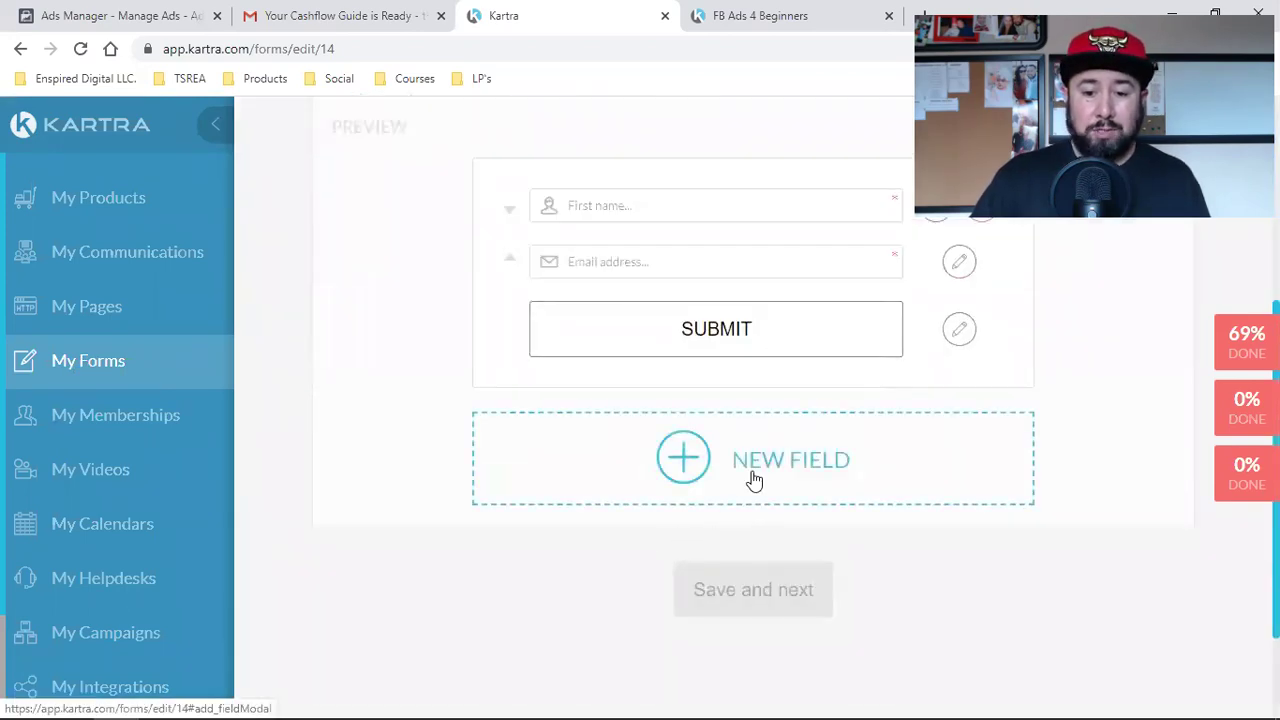
{"action": "left_click", "coordinate": [754, 480]}
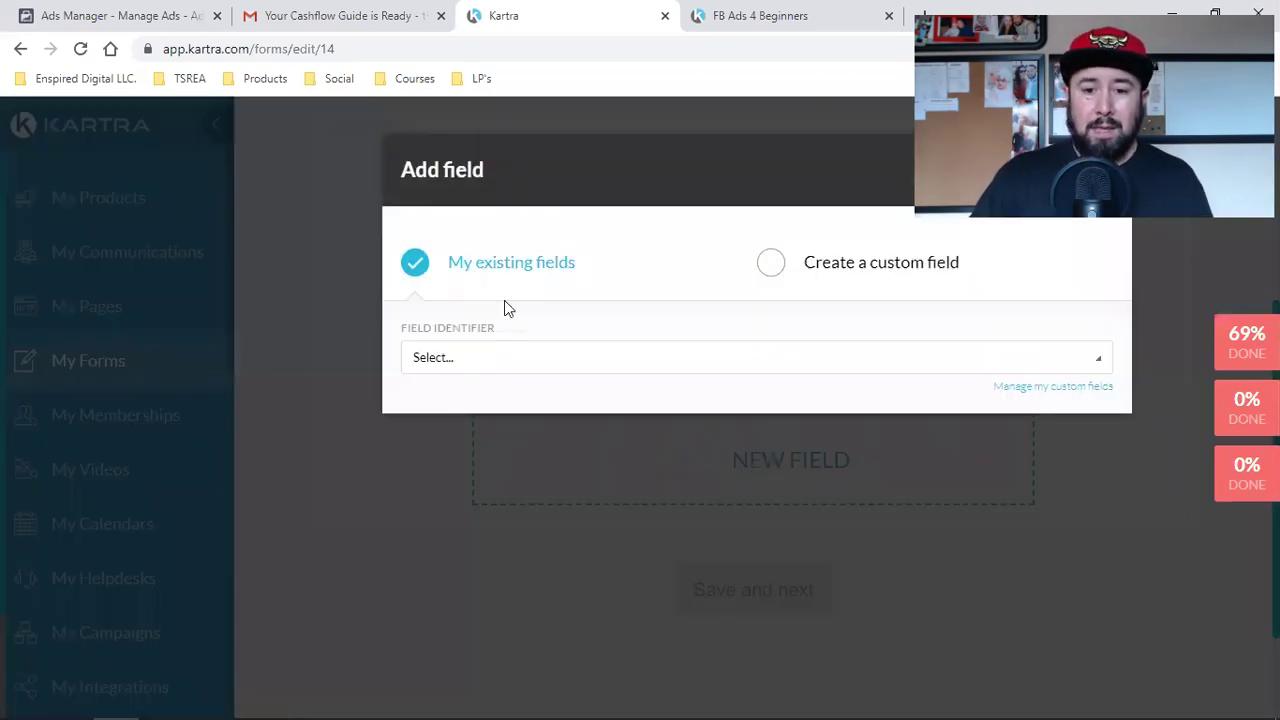
{"action": "left_click", "coordinate": [574, 364]}
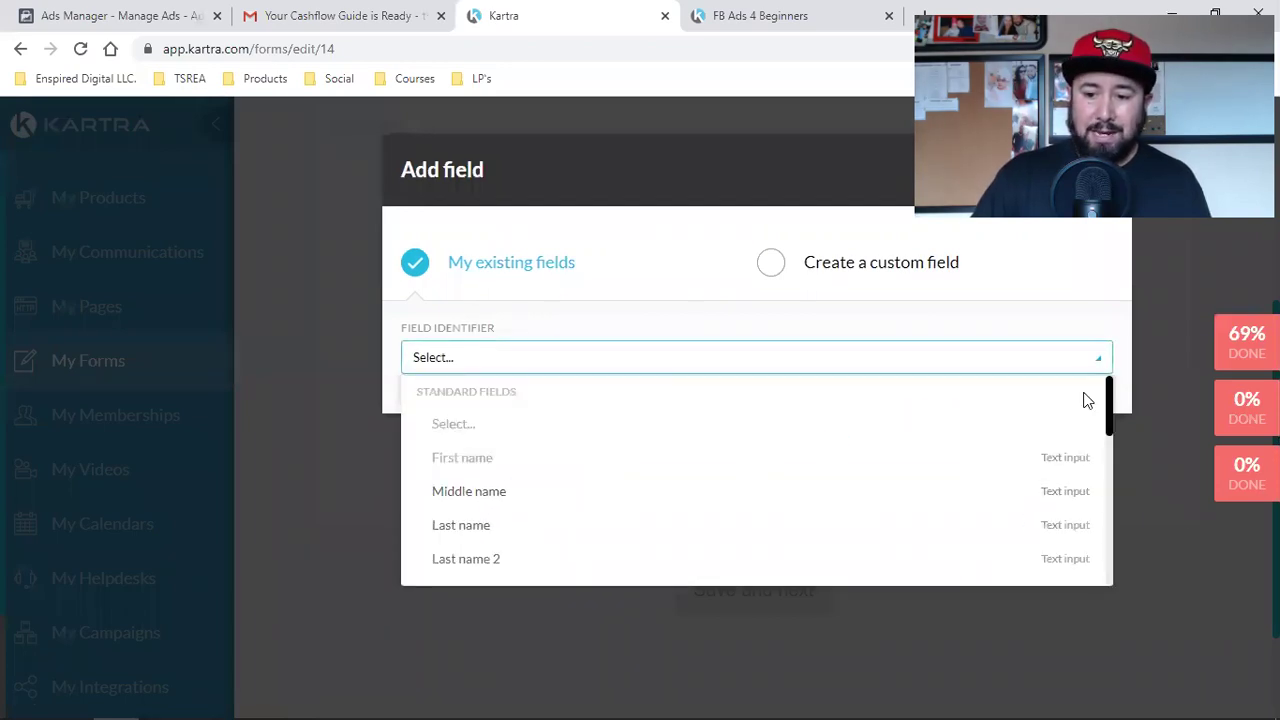
{"action": "left_click_drag", "start_coordinate": [1106, 396], "coordinate": [1091, 371]}
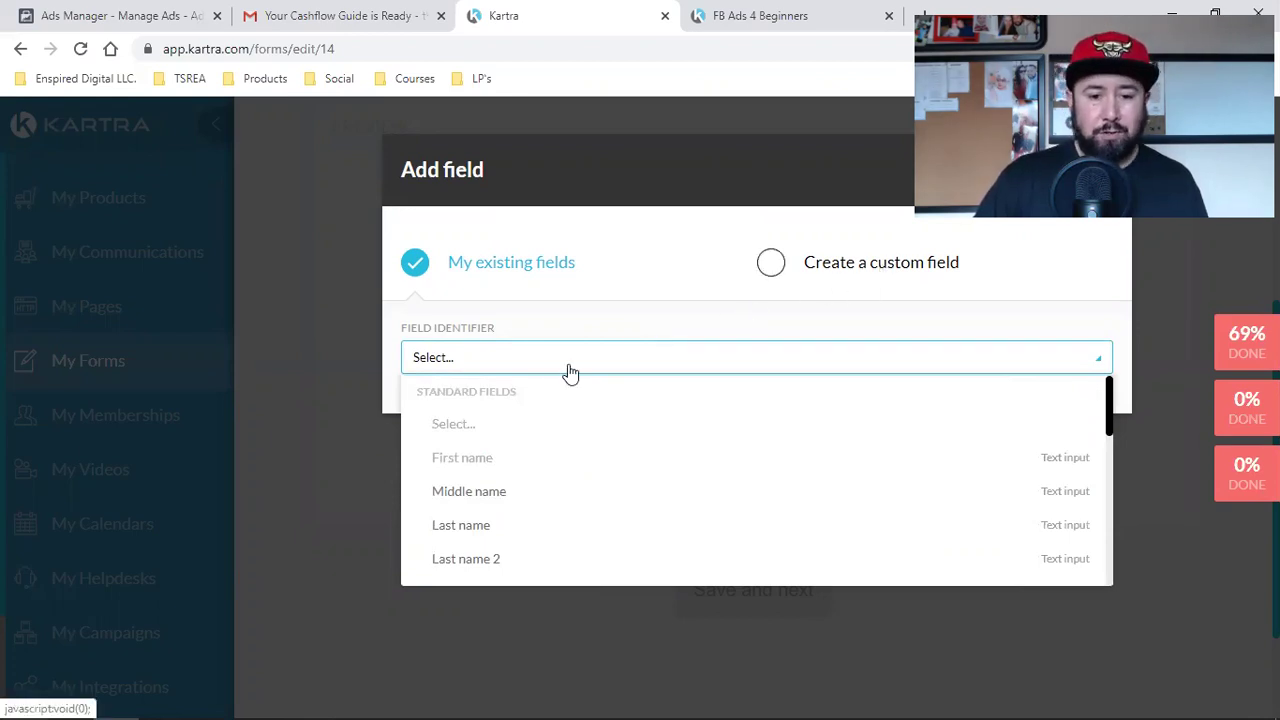
{"action": "left_click", "coordinate": [339, 397]}
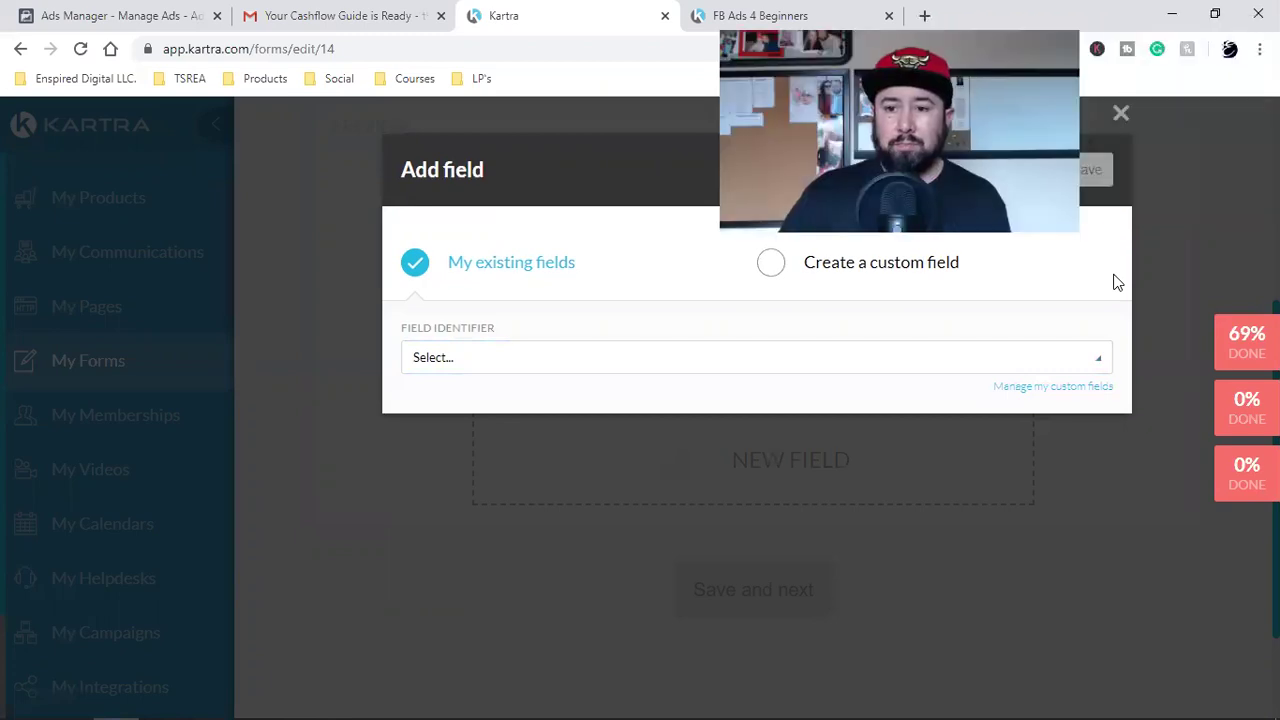
Step: Dismiss the Add field dialog without adding anything, keeping only First name and Email address
{"action": "left_click", "coordinate": [1118, 113]}
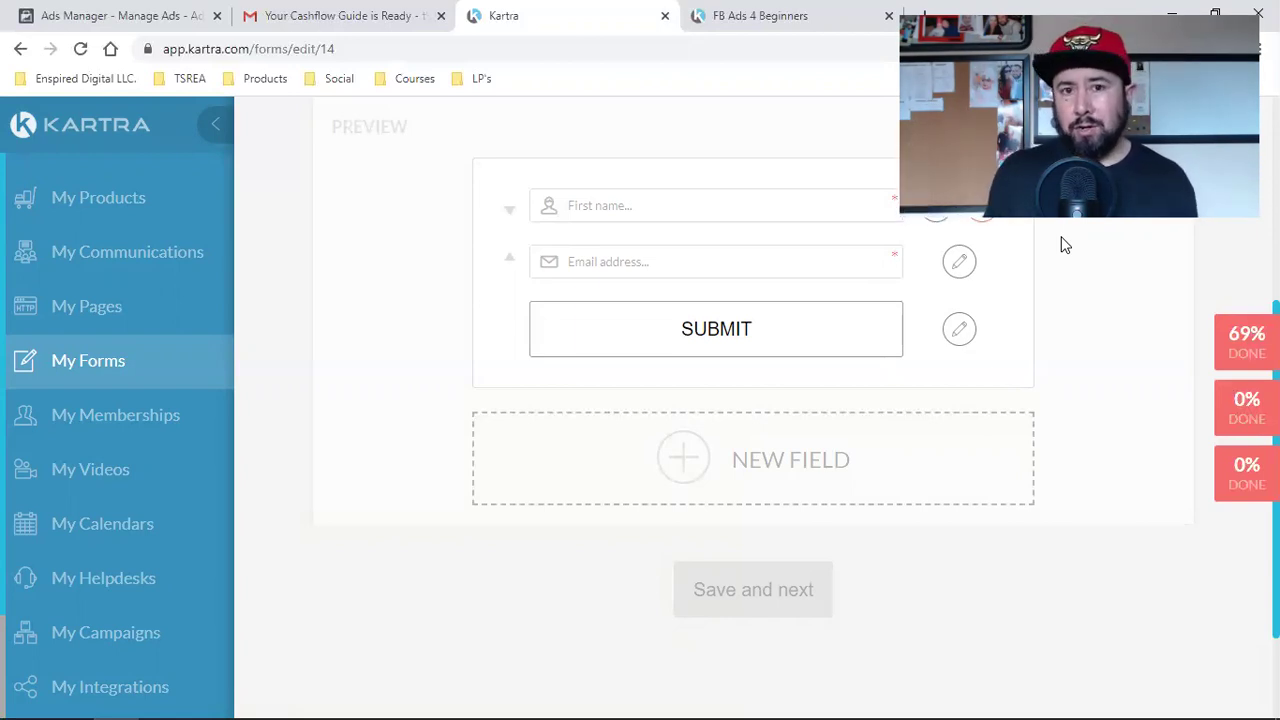
{"action": "scroll", "coordinate": [1065, 246], "scroll_direction": "up", "scroll_amount": 3}
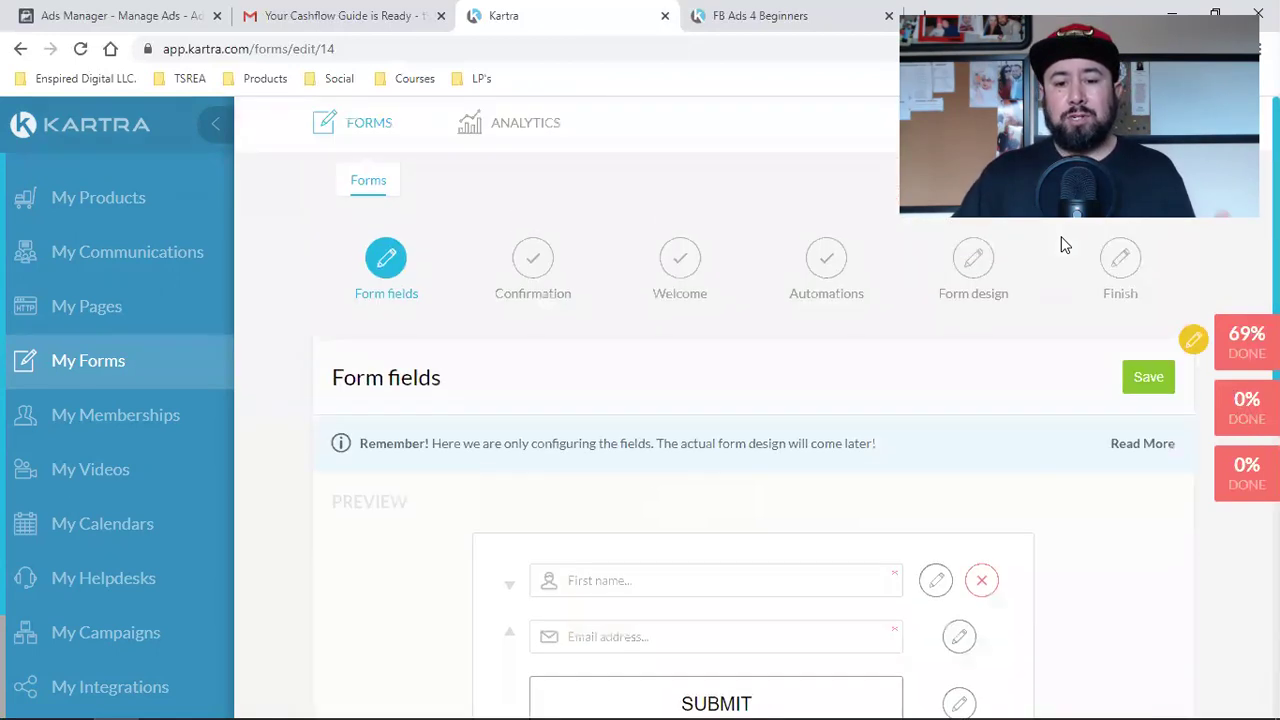
{"action": "scroll", "coordinate": [868, 360], "scroll_direction": "down", "scroll_amount": 2}
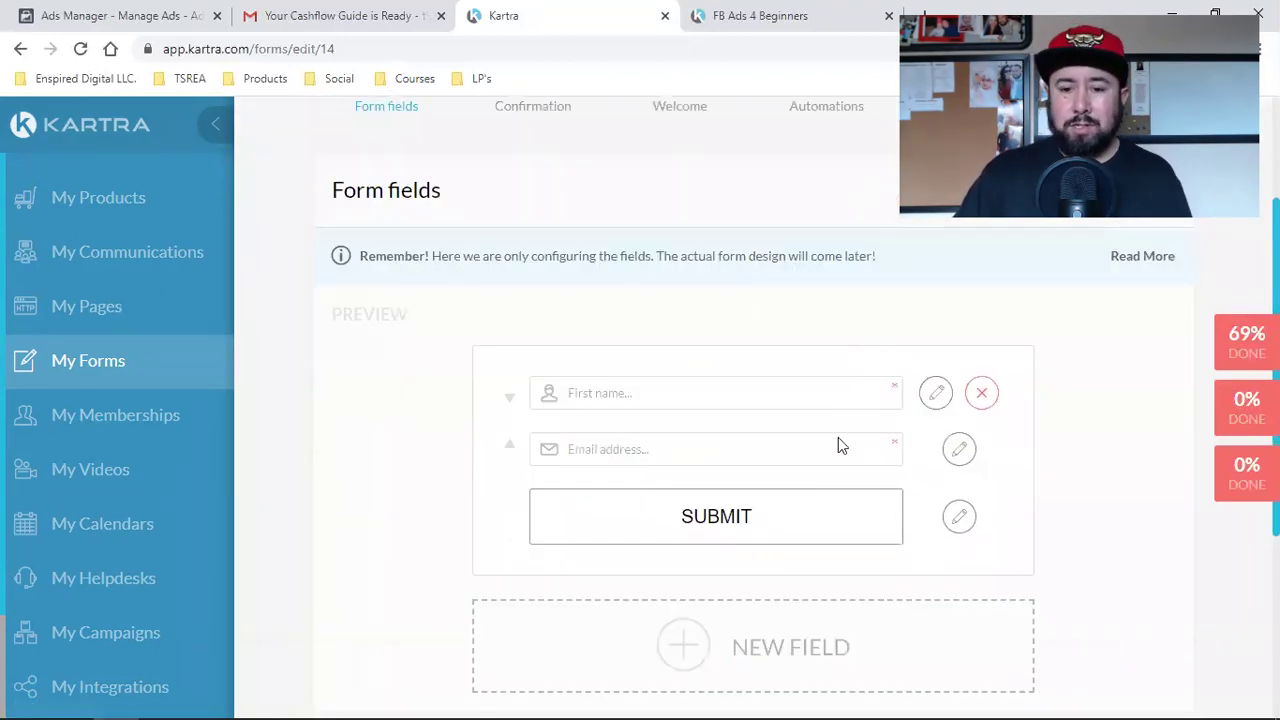
{"action": "scroll", "coordinate": [831, 471], "scroll_direction": "up", "scroll_amount": 2}
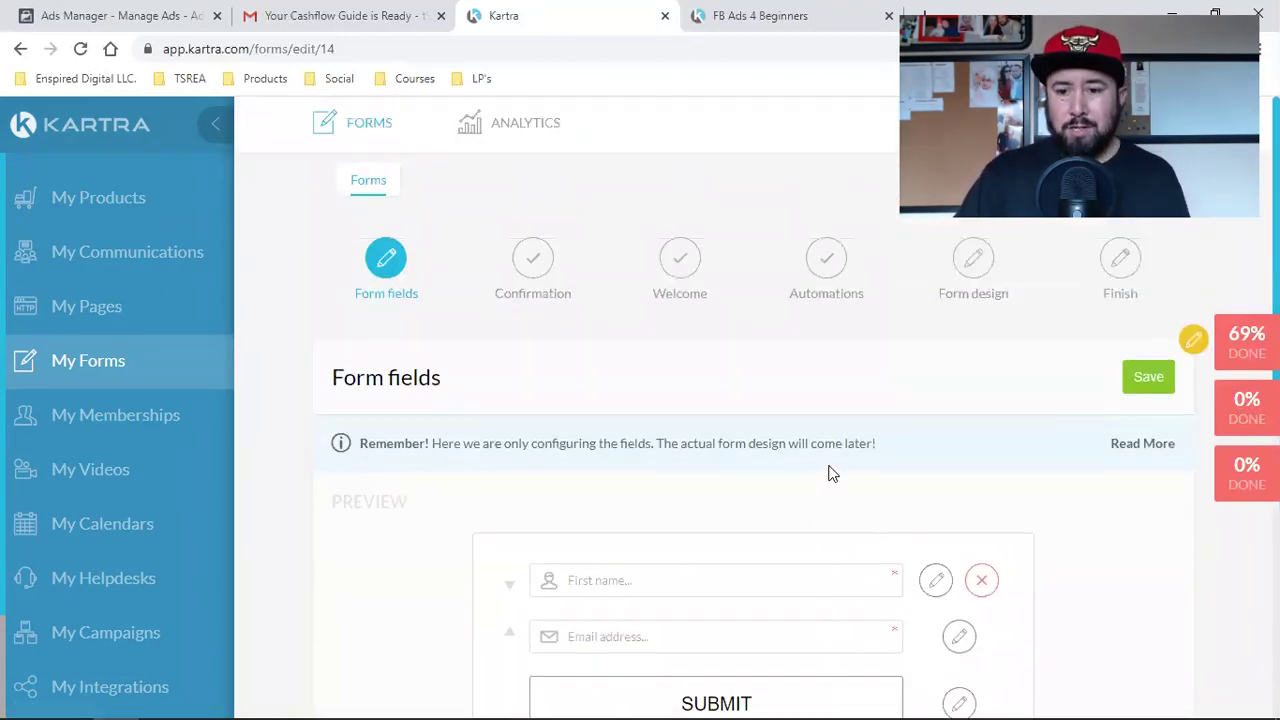
Step: Save the name and email fields, advance to Confirmation, open the opt-in choice, then view the live page
{"action": "left_click", "coordinate": [1148, 394]}
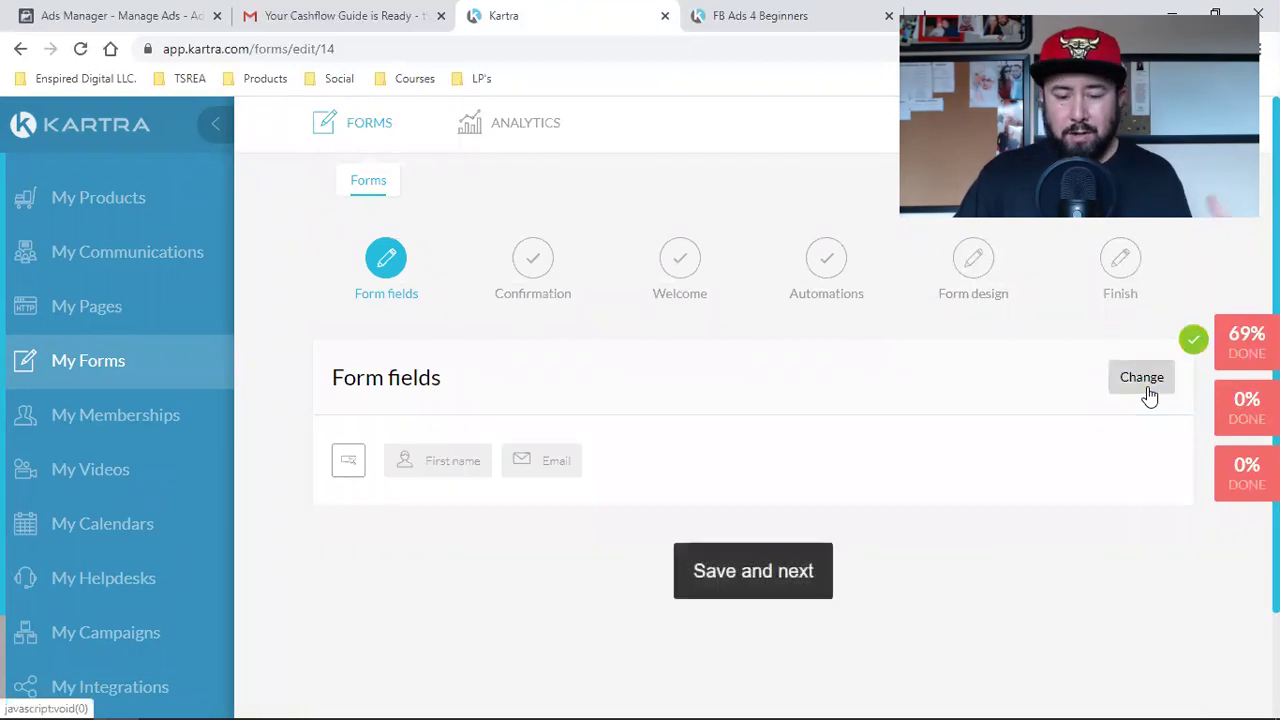
{"action": "left_click", "coordinate": [767, 585]}
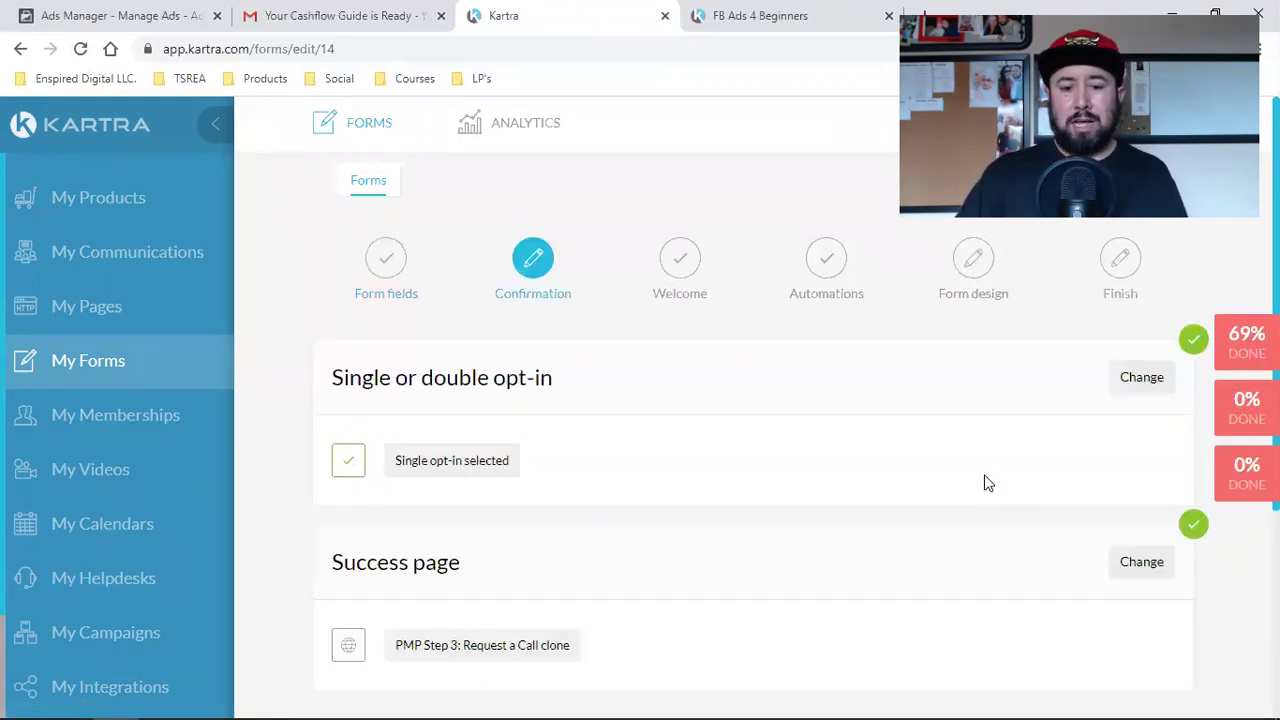
{"action": "scroll", "coordinate": [988, 483], "scroll_direction": "down", "scroll_amount": 2}
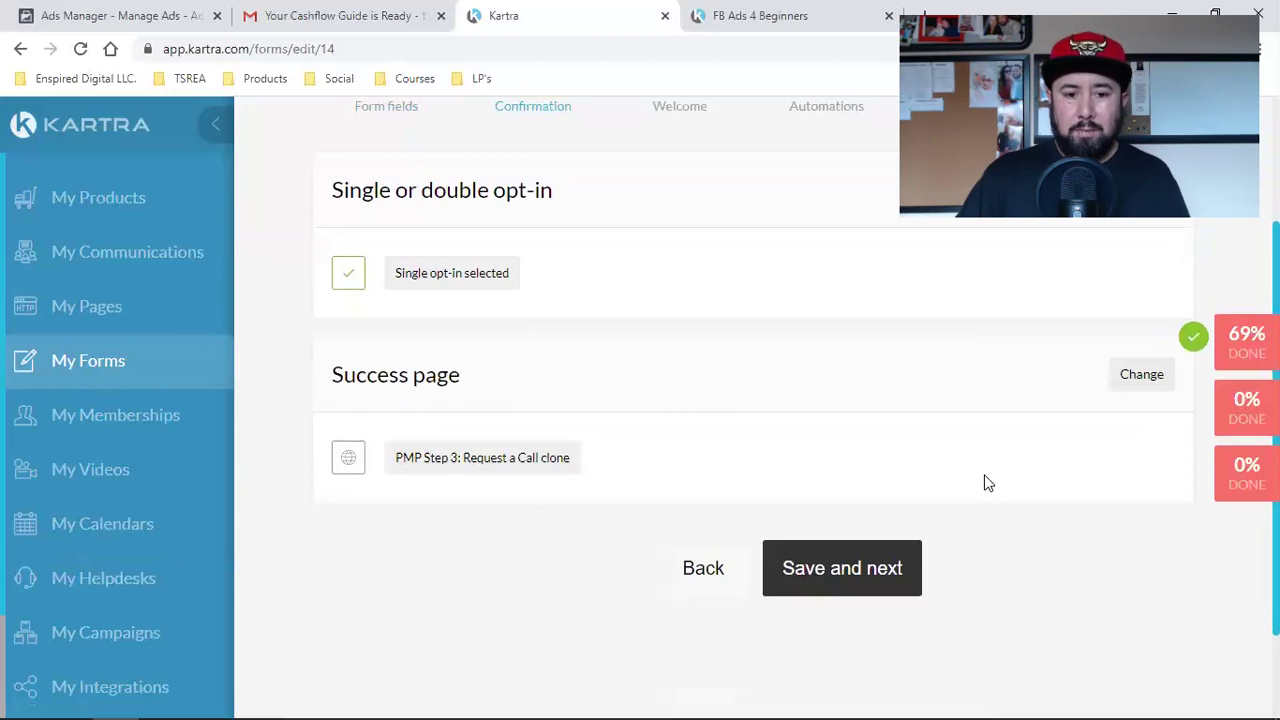
{"action": "scroll", "coordinate": [988, 483], "scroll_direction": "up", "scroll_amount": 2}
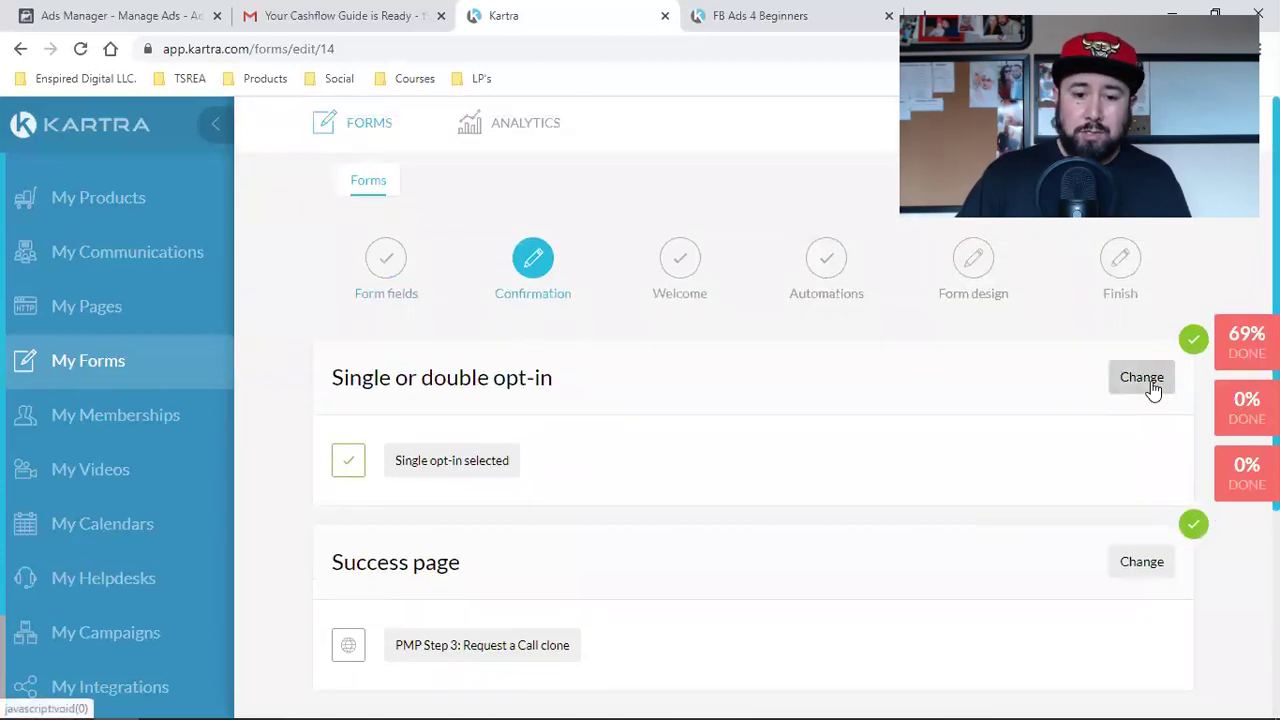
{"action": "left_click", "coordinate": [1143, 380]}
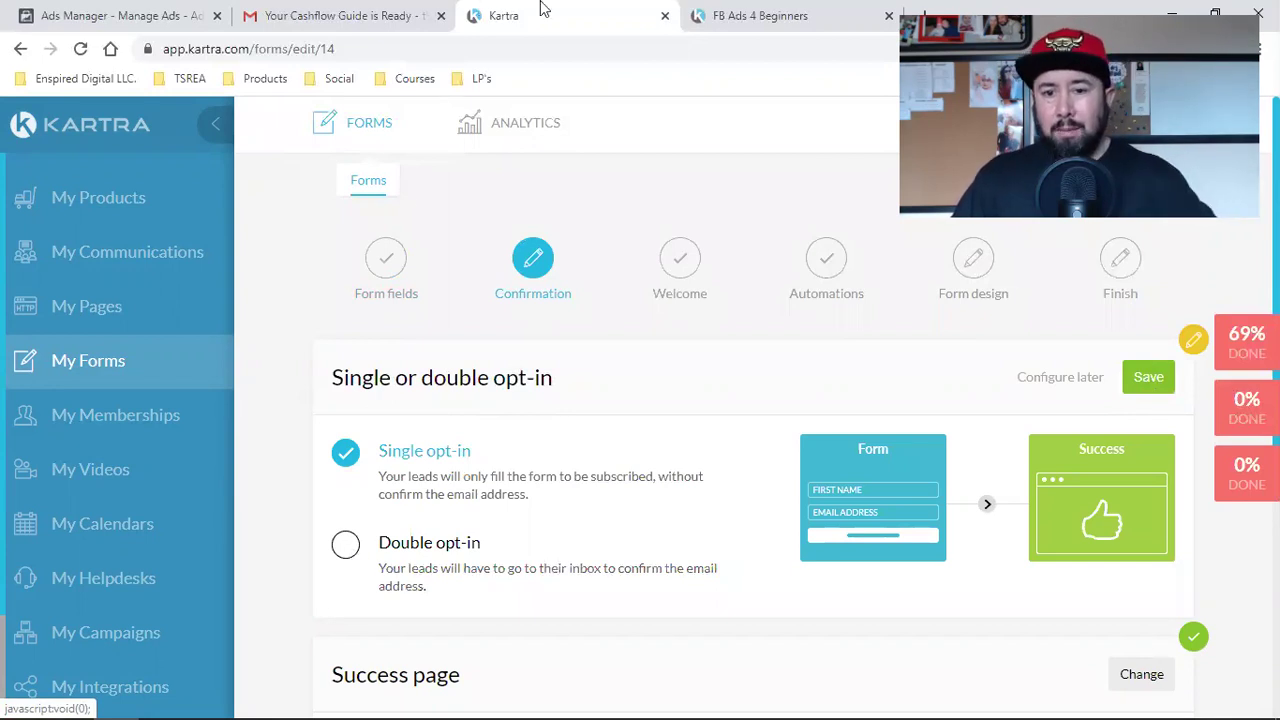
{"action": "left_click", "coordinate": [740, 15]}
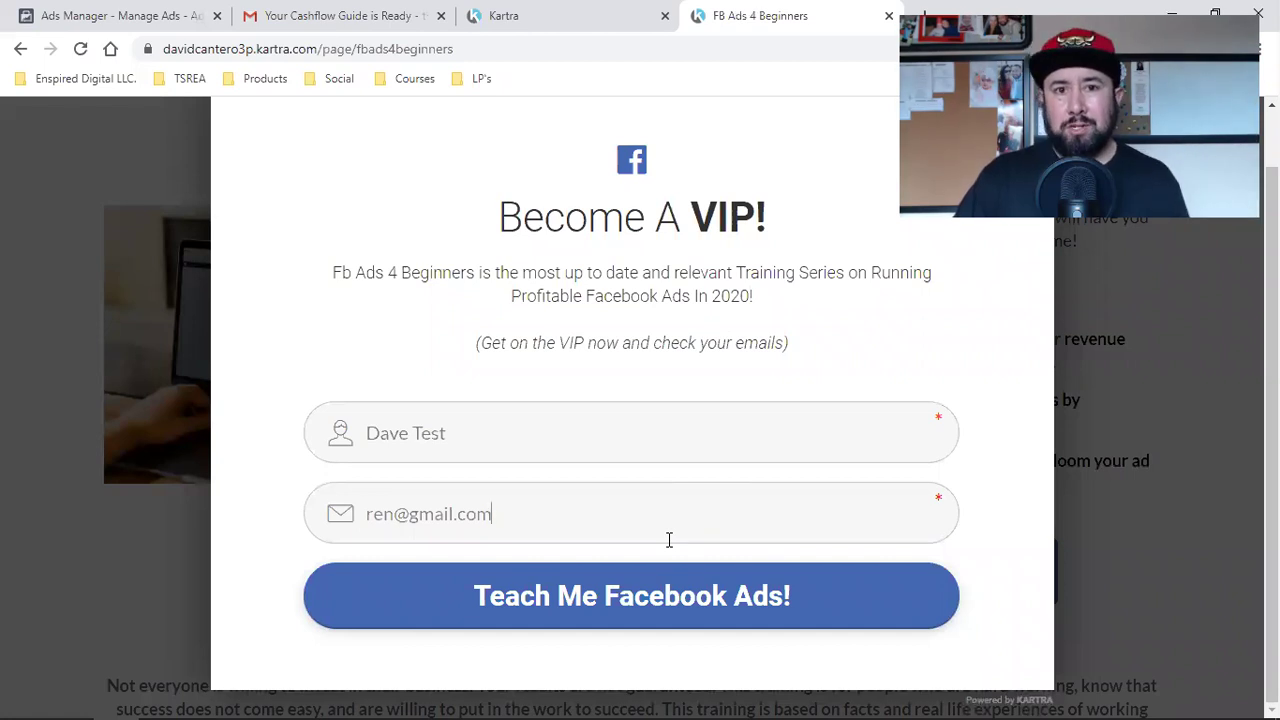
Step: Dismiss the Become A VIP! popup and go back to the form's Confirmation settings
{"action": "left_click", "coordinate": [1136, 407]}
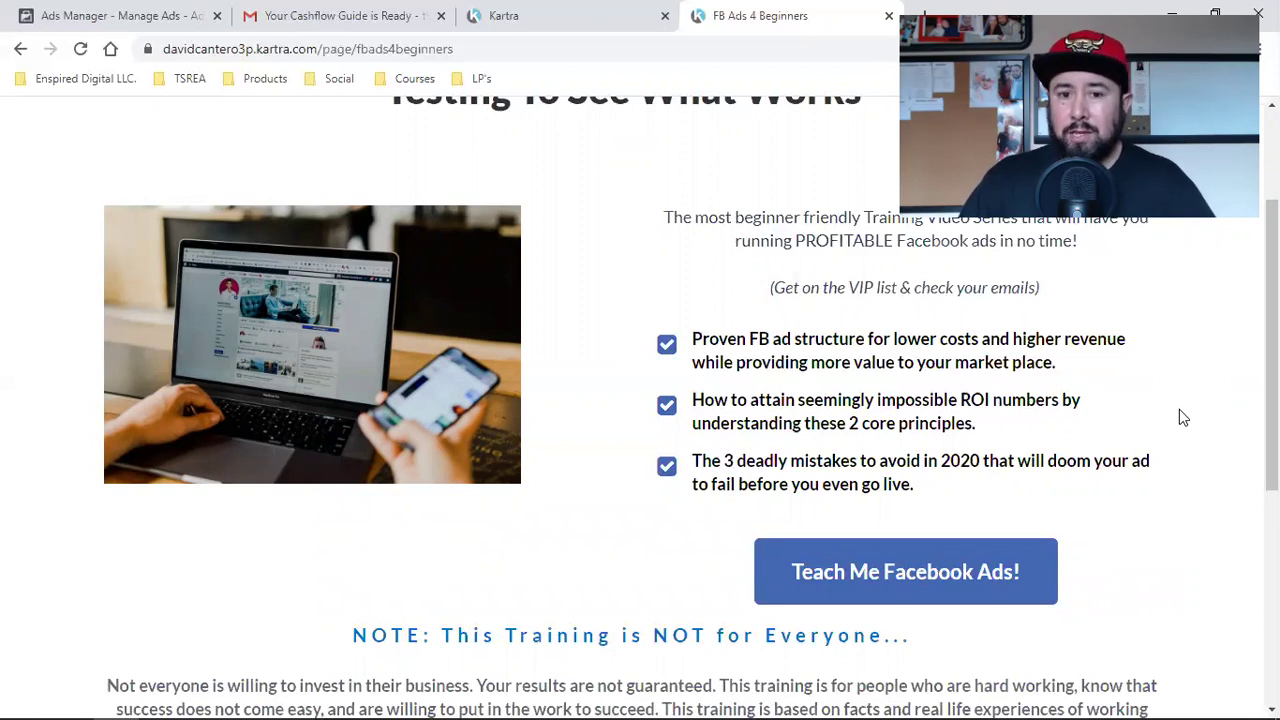
{"action": "left_click", "coordinate": [557, 14]}
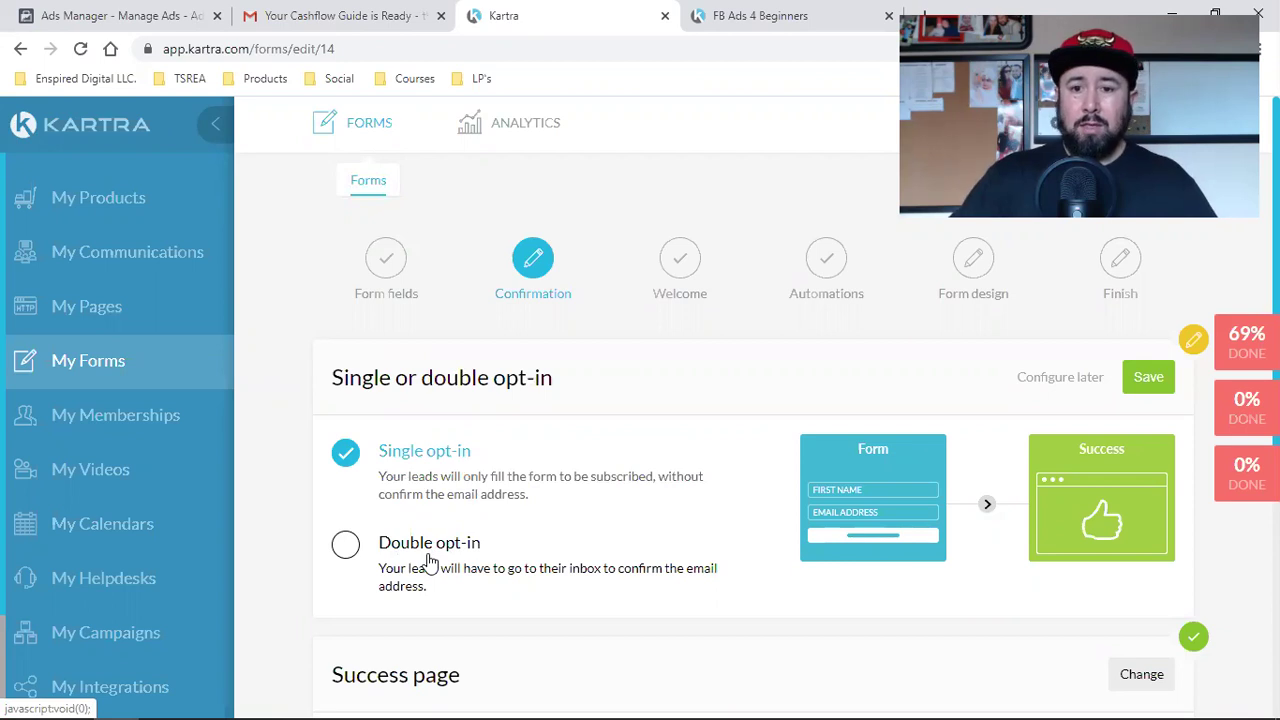
Step: Preview the Become A VIP! popup on the live landing page, then return to Kartra
{"action": "left_click", "coordinate": [765, 15]}
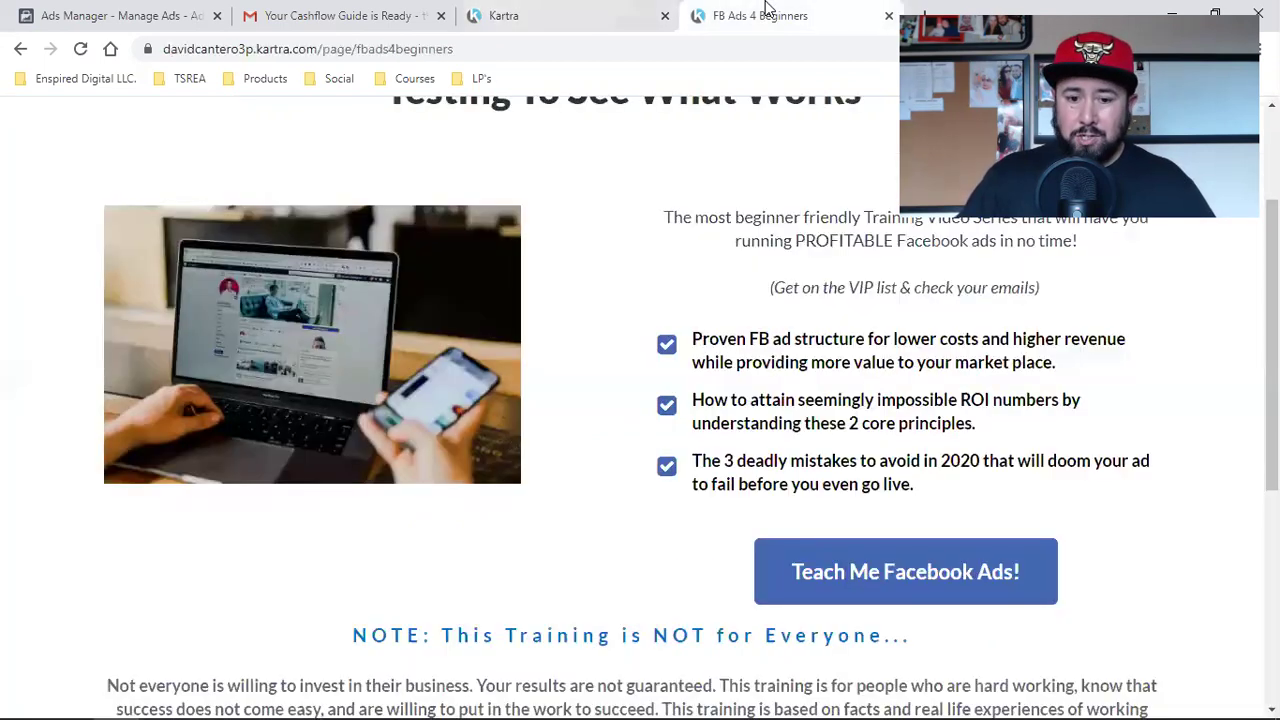
{"action": "left_click", "coordinate": [777, 572]}
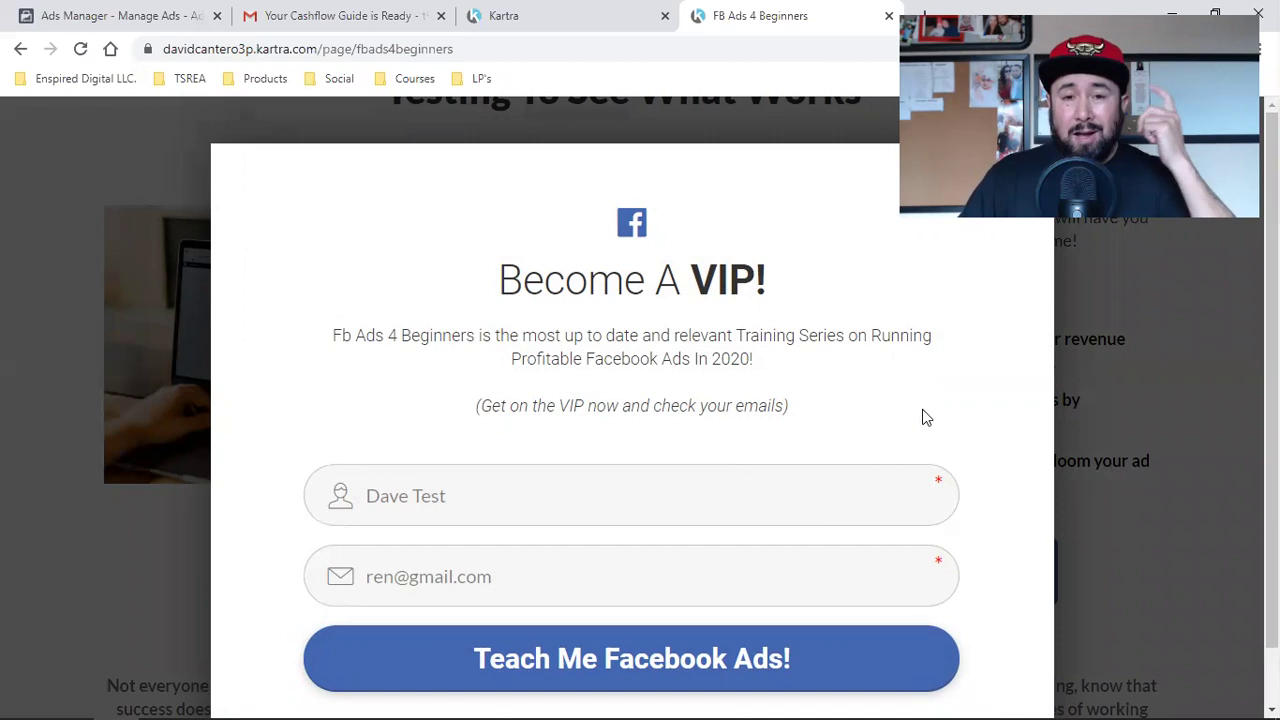
{"action": "left_click", "coordinate": [1163, 370]}
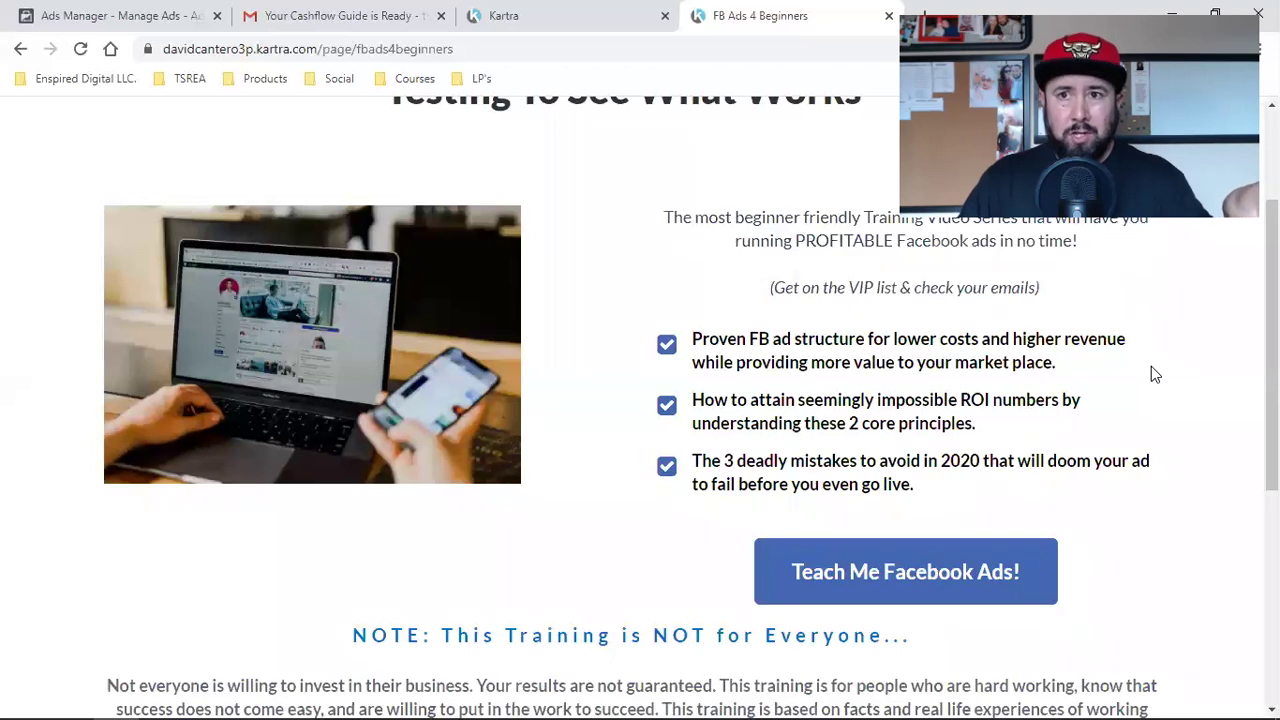
{"action": "left_click", "coordinate": [640, 8]}
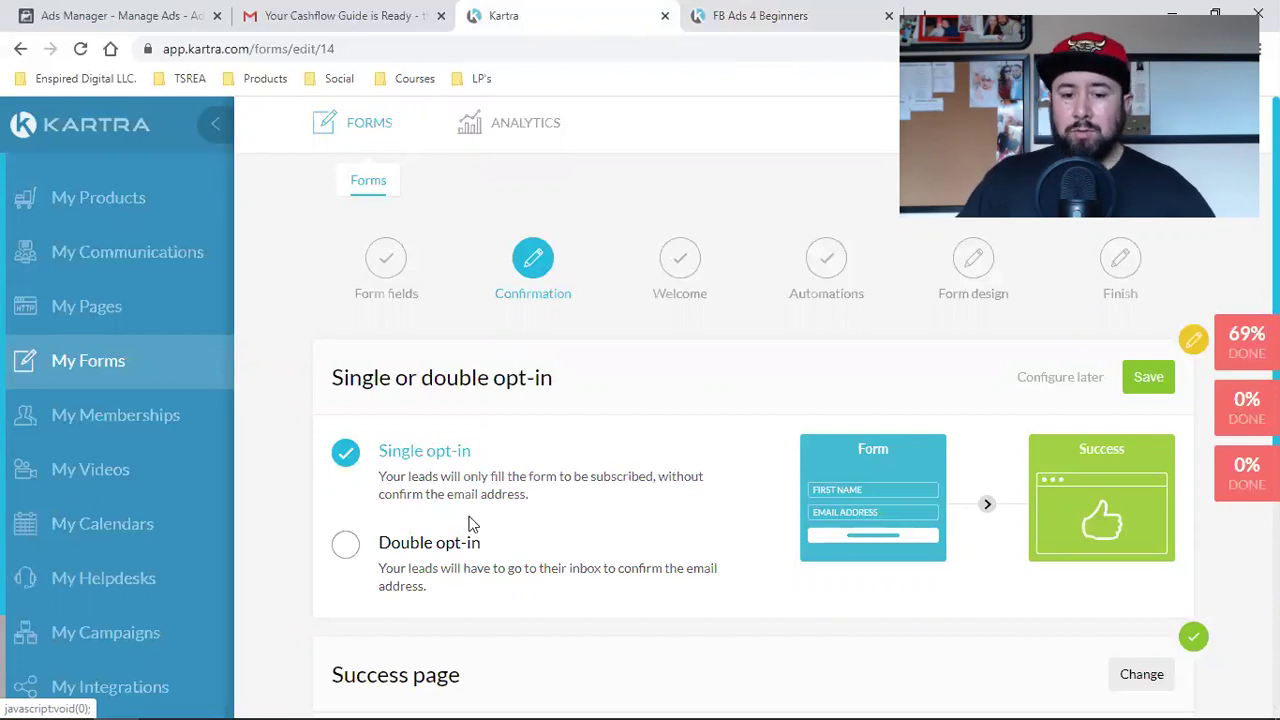
Step: Save single opt-in, open the Success page settings, and reopen the live VIP popup
{"action": "left_click", "coordinate": [1146, 378]}
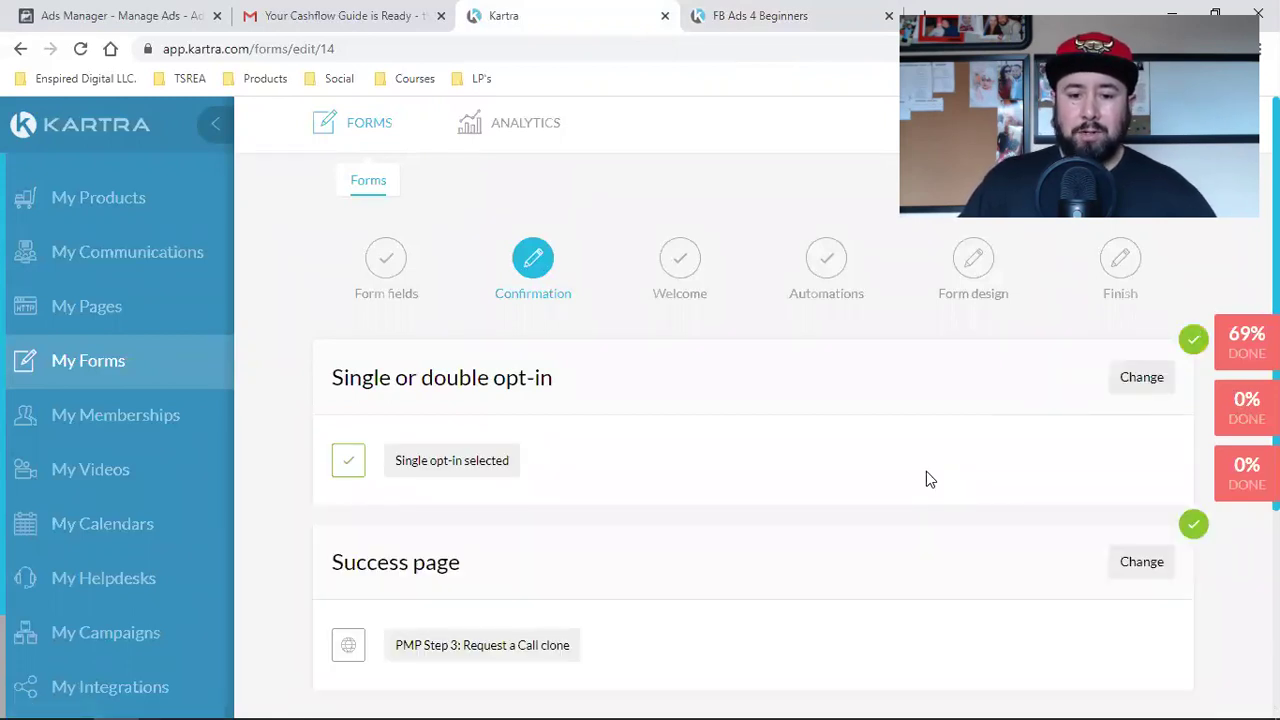
{"action": "scroll", "coordinate": [926, 477], "scroll_direction": "down", "scroll_amount": 2}
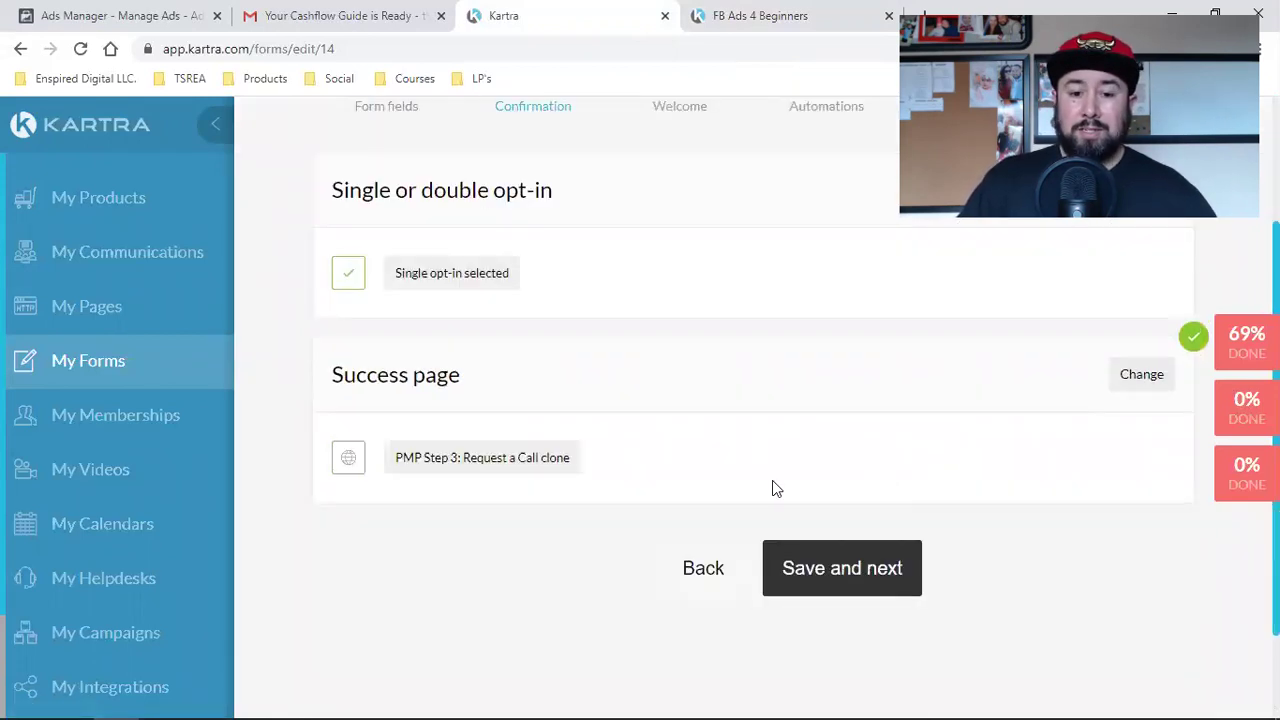
{"action": "left_click", "coordinate": [1142, 384]}
{"action": "left_click", "coordinate": [772, 12]}
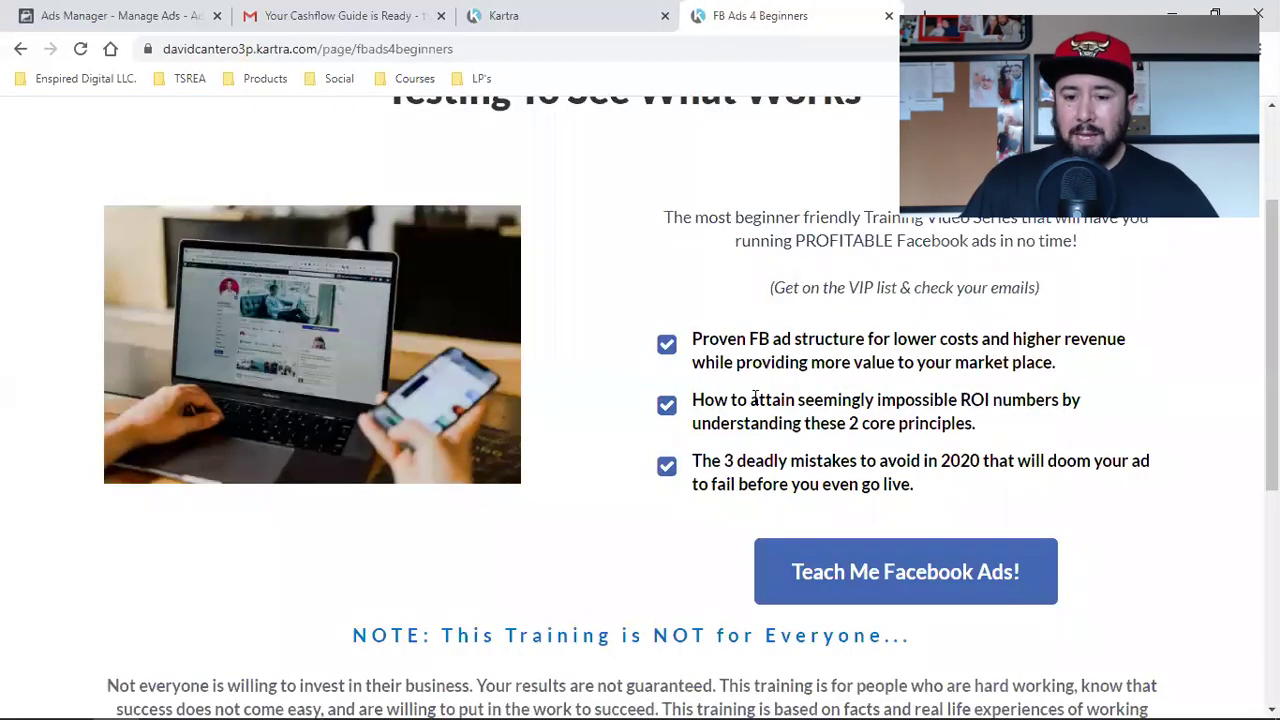
{"action": "left_click", "coordinate": [879, 598]}
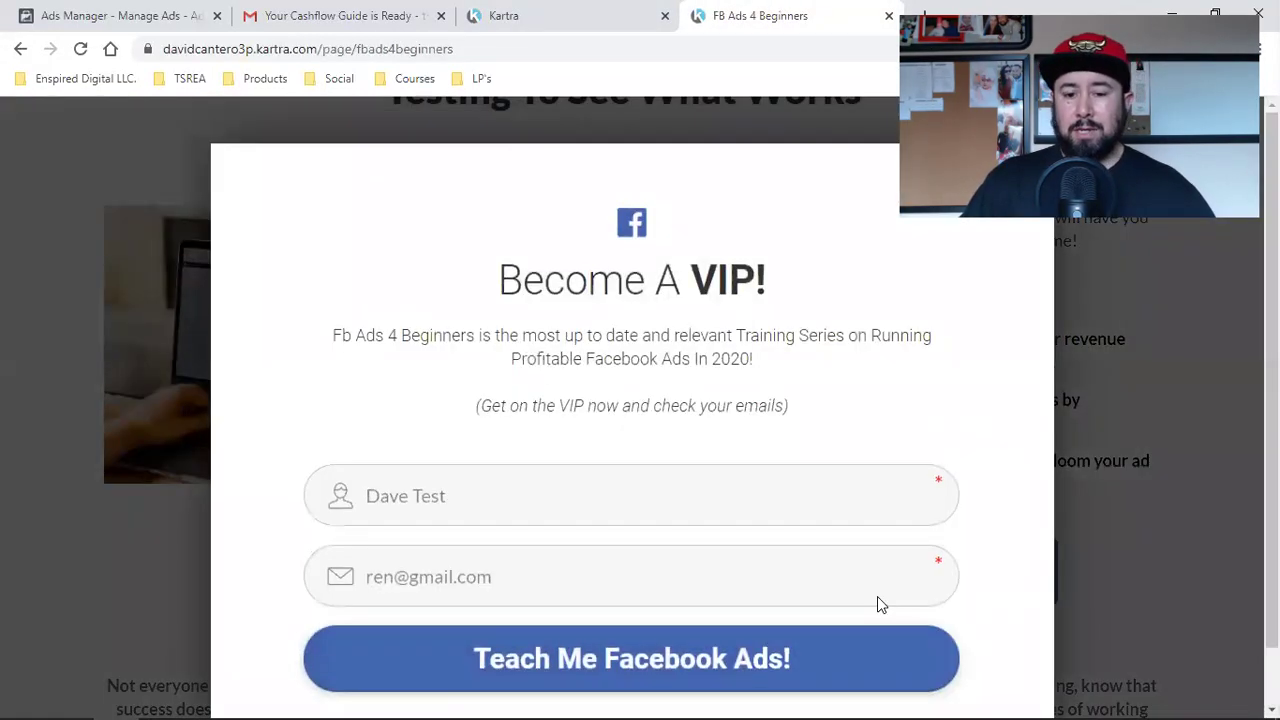
{"action": "scroll", "coordinate": [612, 612], "scroll_direction": "down", "scroll_amount": 1}
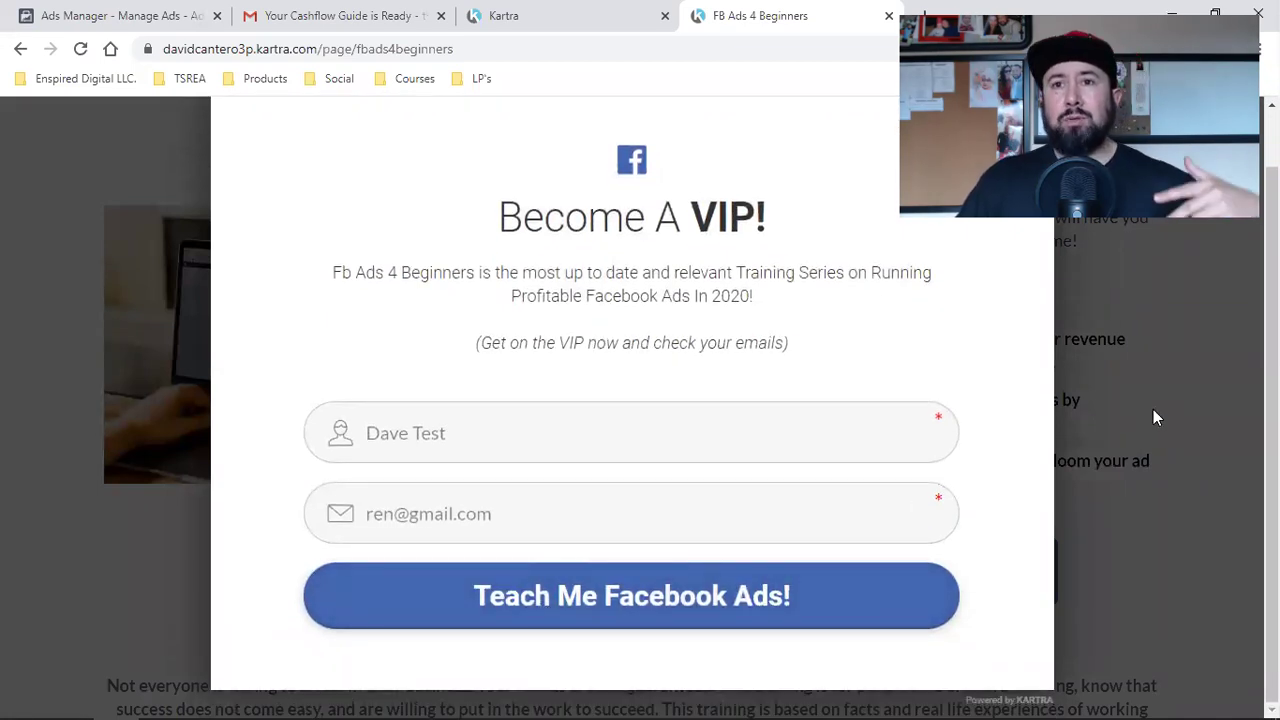
Step: Leave the Destination Page as PMP Step 3: Request a Call clone, save, and advance to Welcome
{"action": "left_click", "coordinate": [500, 10]}
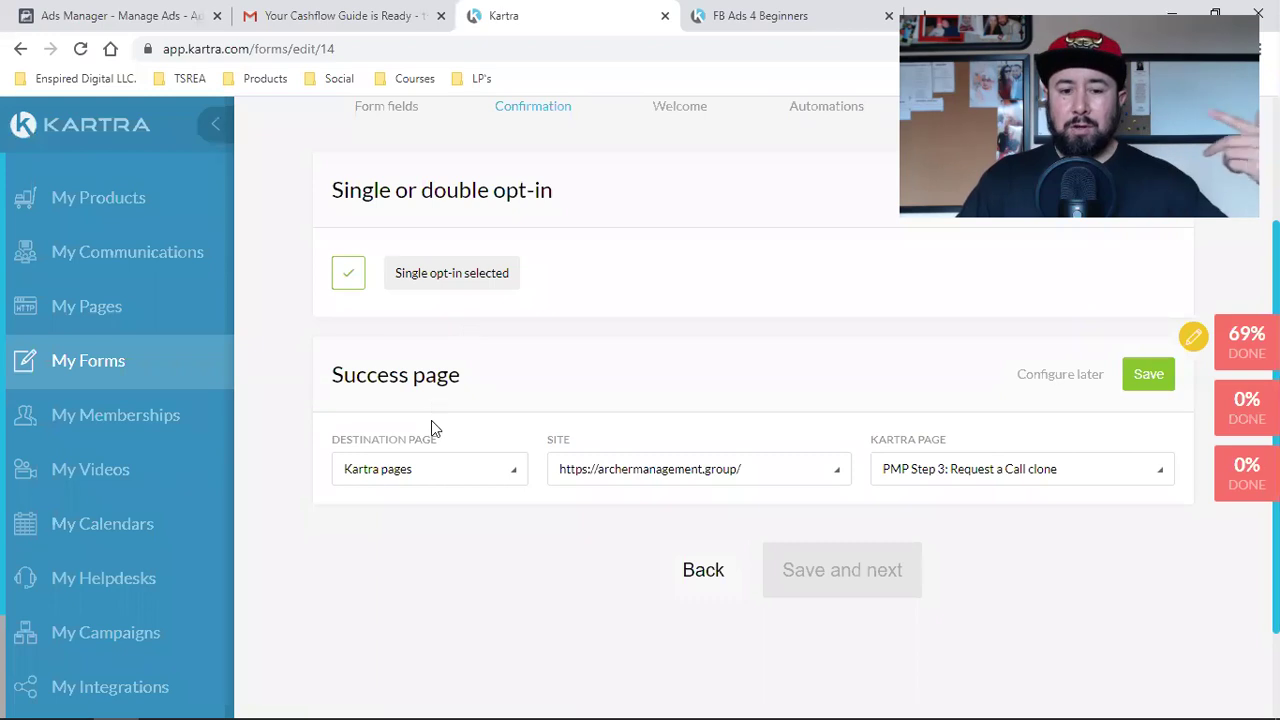
{"action": "triple_click", "coordinate": [442, 370]}
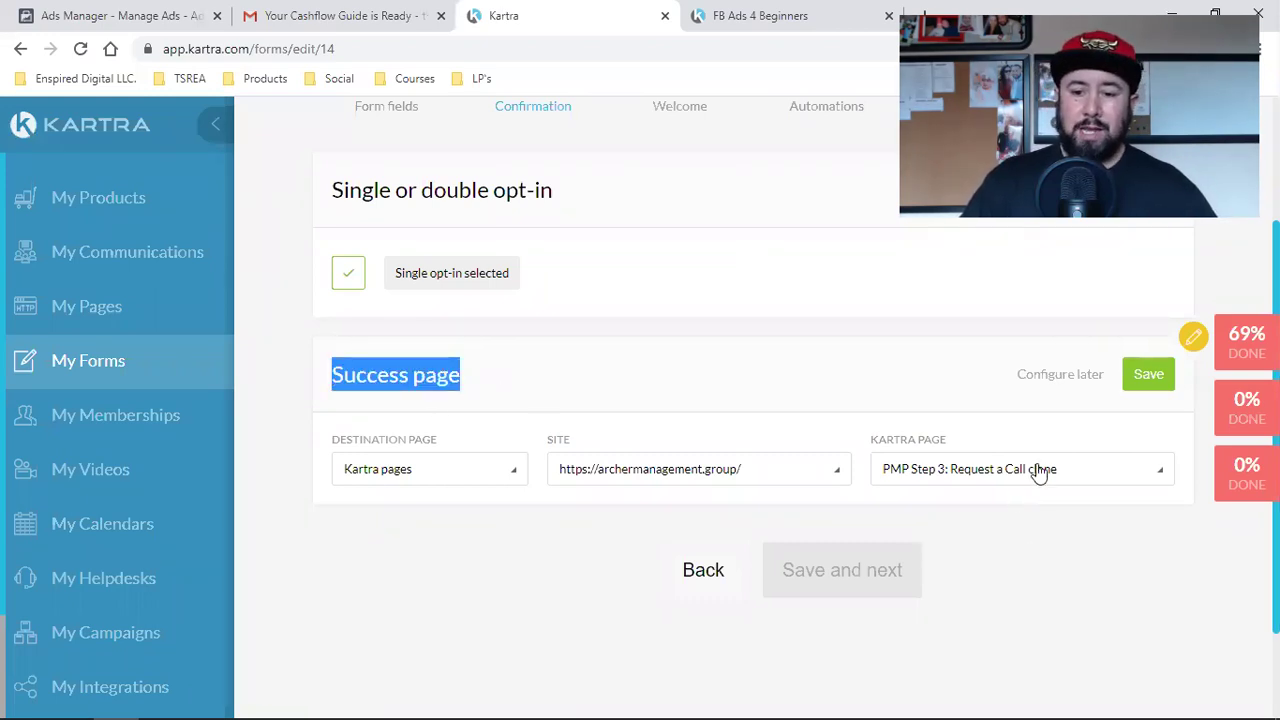
{"action": "left_click", "coordinate": [433, 478]}
{"action": "left_click", "coordinate": [433, 478]}
{"action": "left_click", "coordinate": [433, 478]}
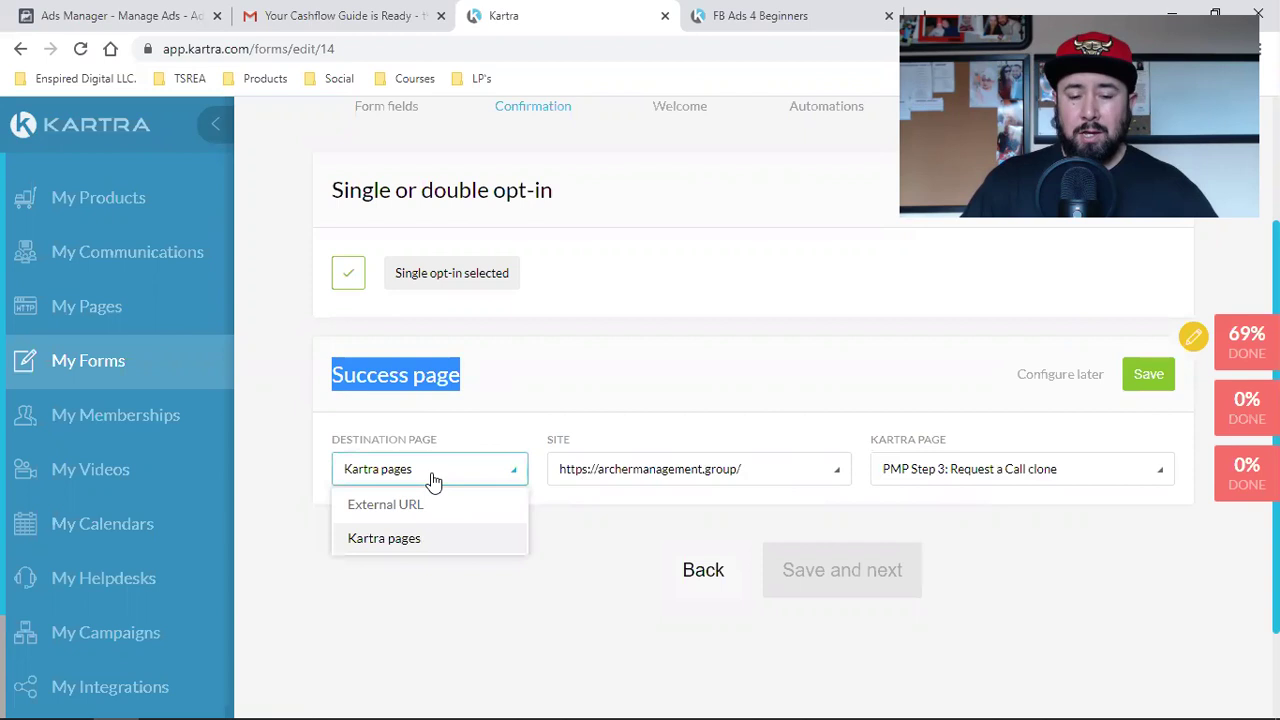
{"action": "left_click", "coordinate": [431, 478]}
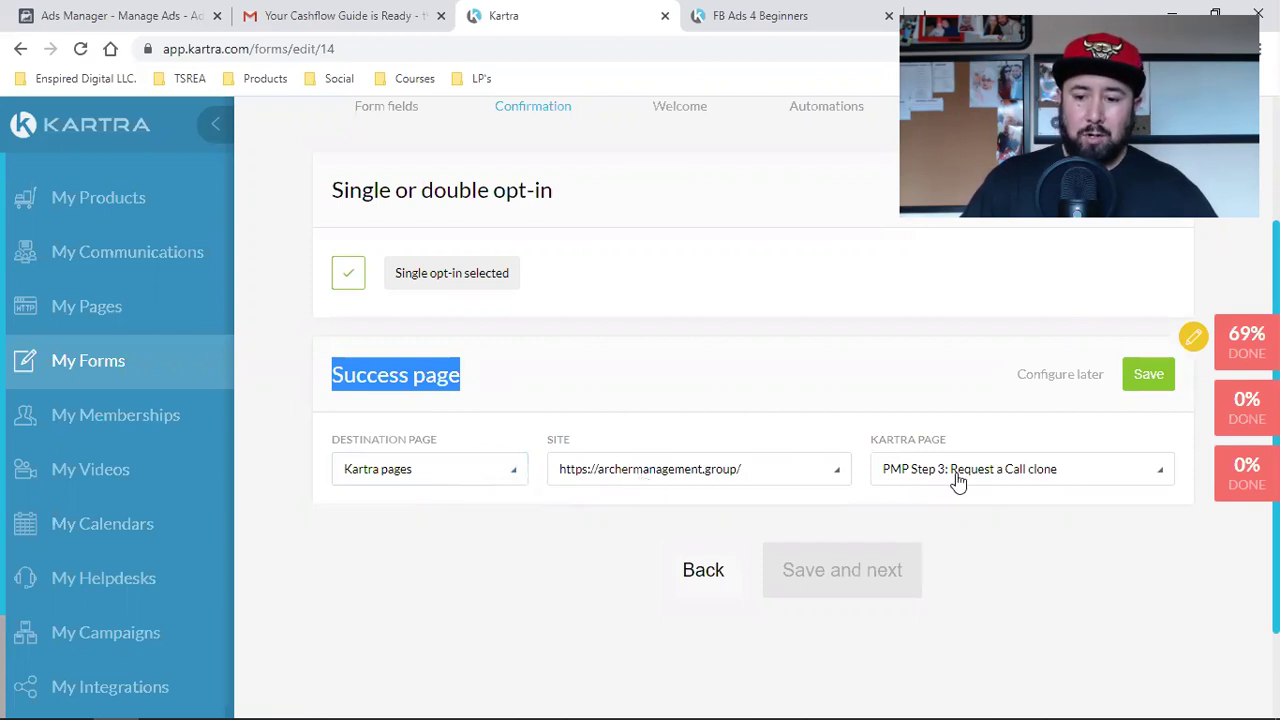
{"action": "left_click", "coordinate": [1158, 386]}
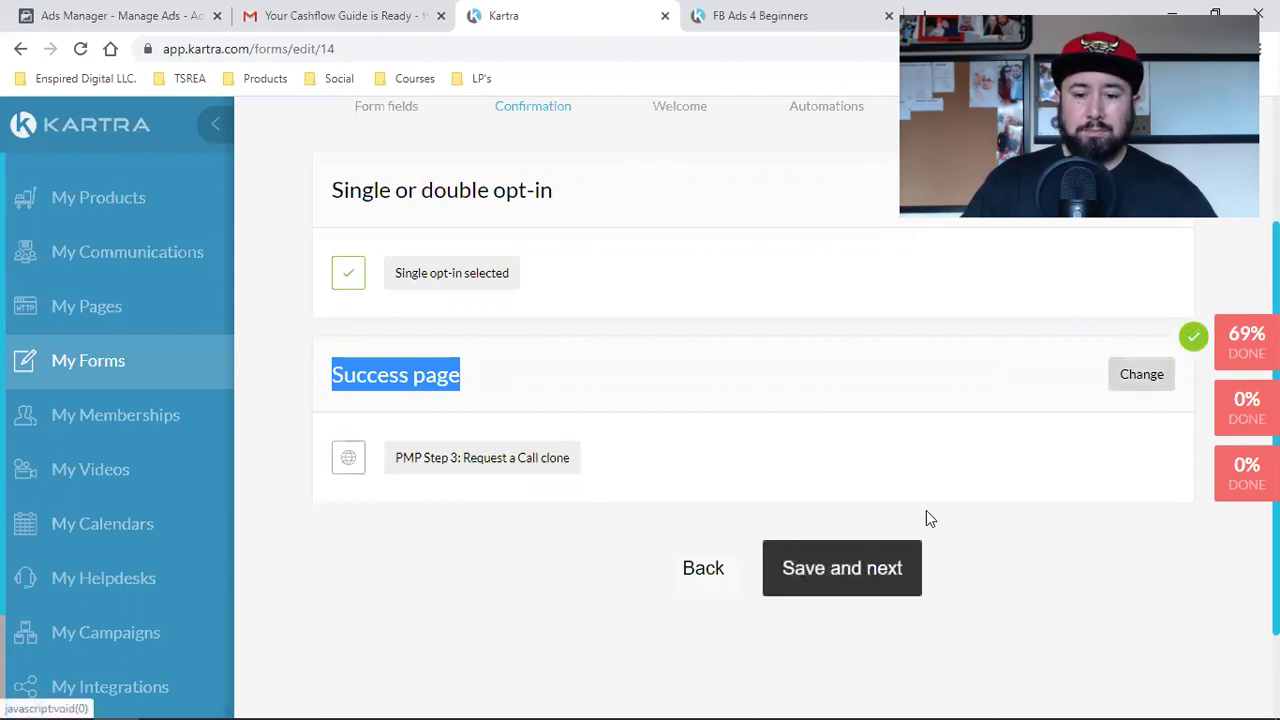
{"action": "left_click", "coordinate": [778, 570]}
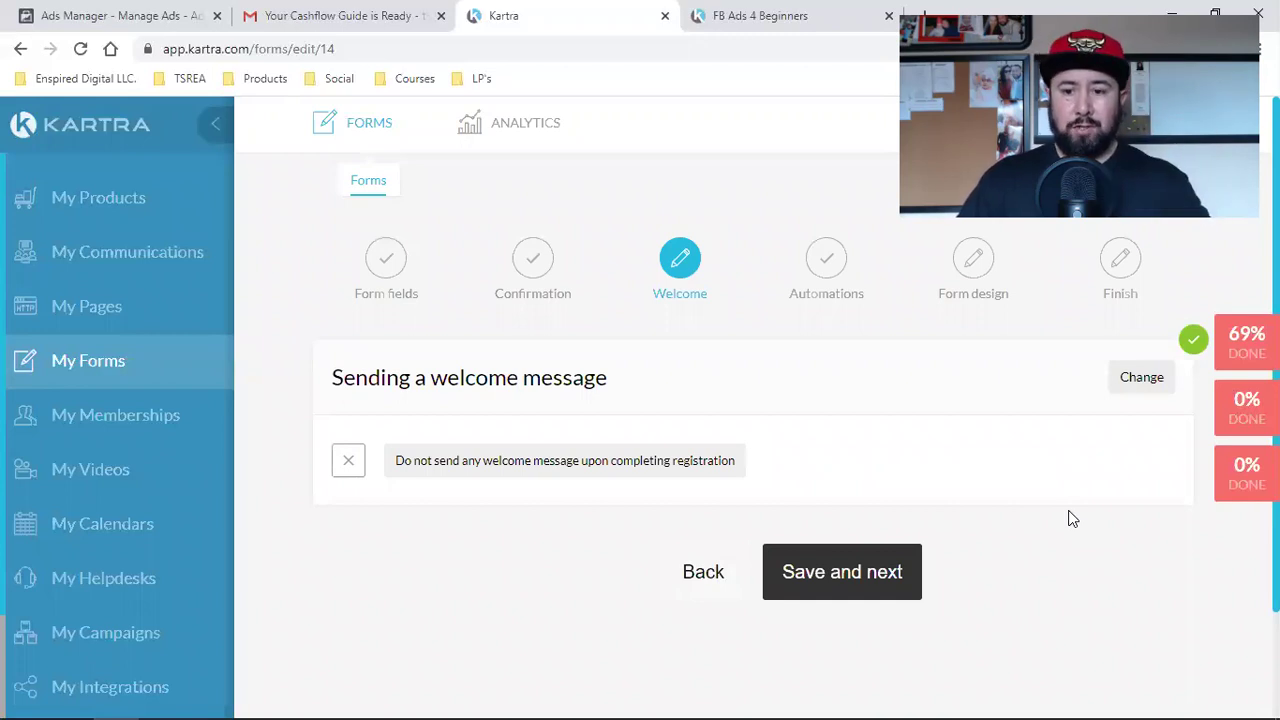
Step: Switch the Welcome step to send a welcome email after registration
{"action": "left_click", "coordinate": [1133, 384]}
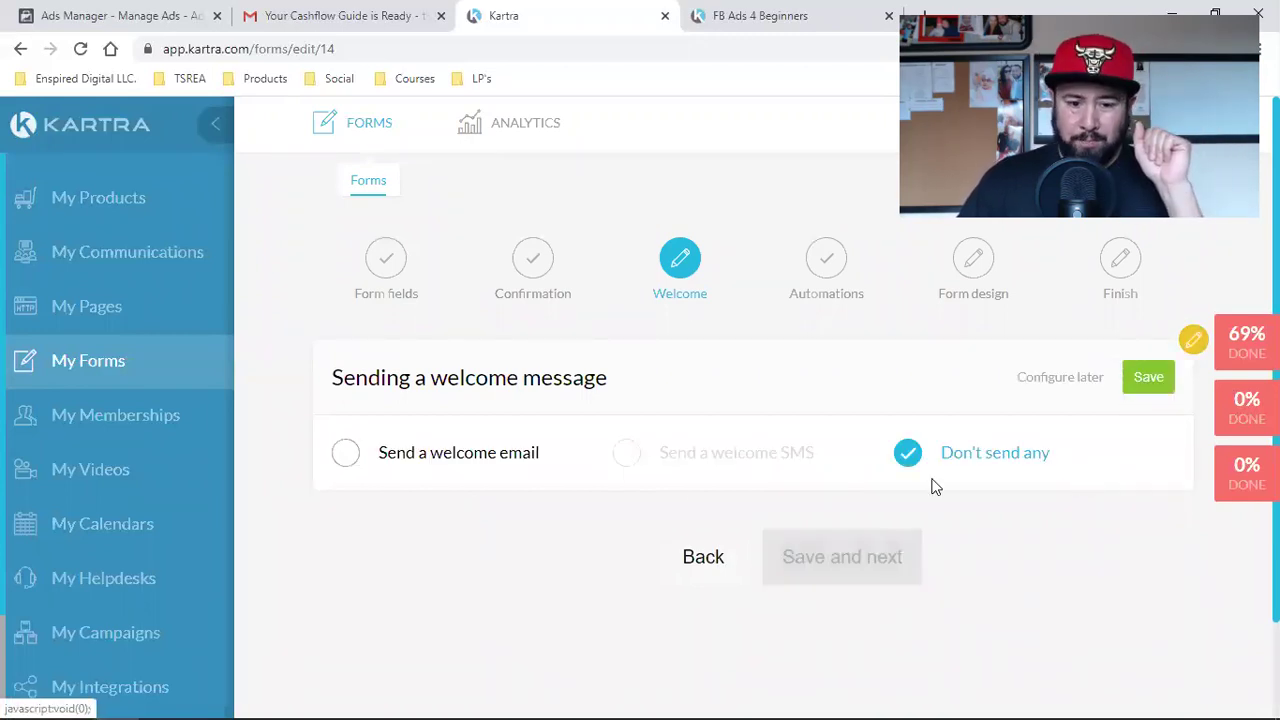
{"action": "left_click", "coordinate": [432, 468]}
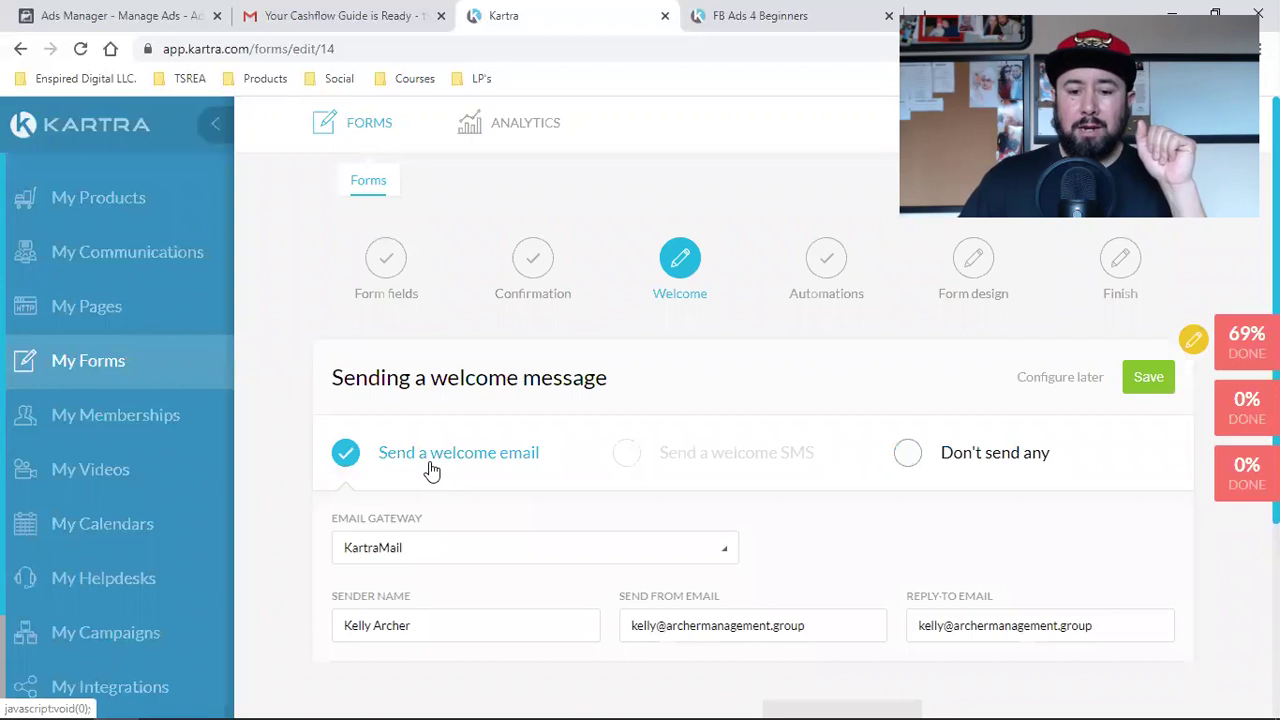
{"action": "scroll", "coordinate": [429, 466], "scroll_direction": "down", "scroll_amount": 2}
{"action": "scroll", "coordinate": [429, 466], "scroll_direction": "up", "scroll_amount": 2}
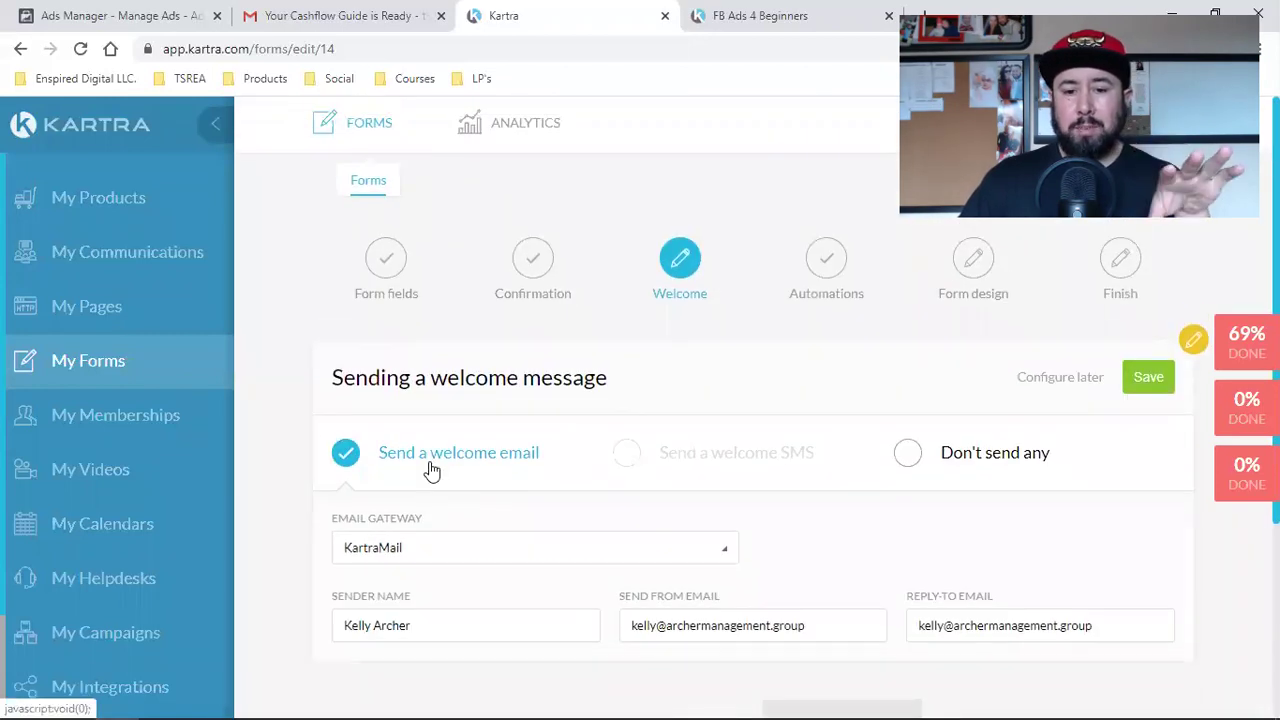
{"action": "scroll", "coordinate": [963, 426], "scroll_direction": "down", "scroll_amount": 2}
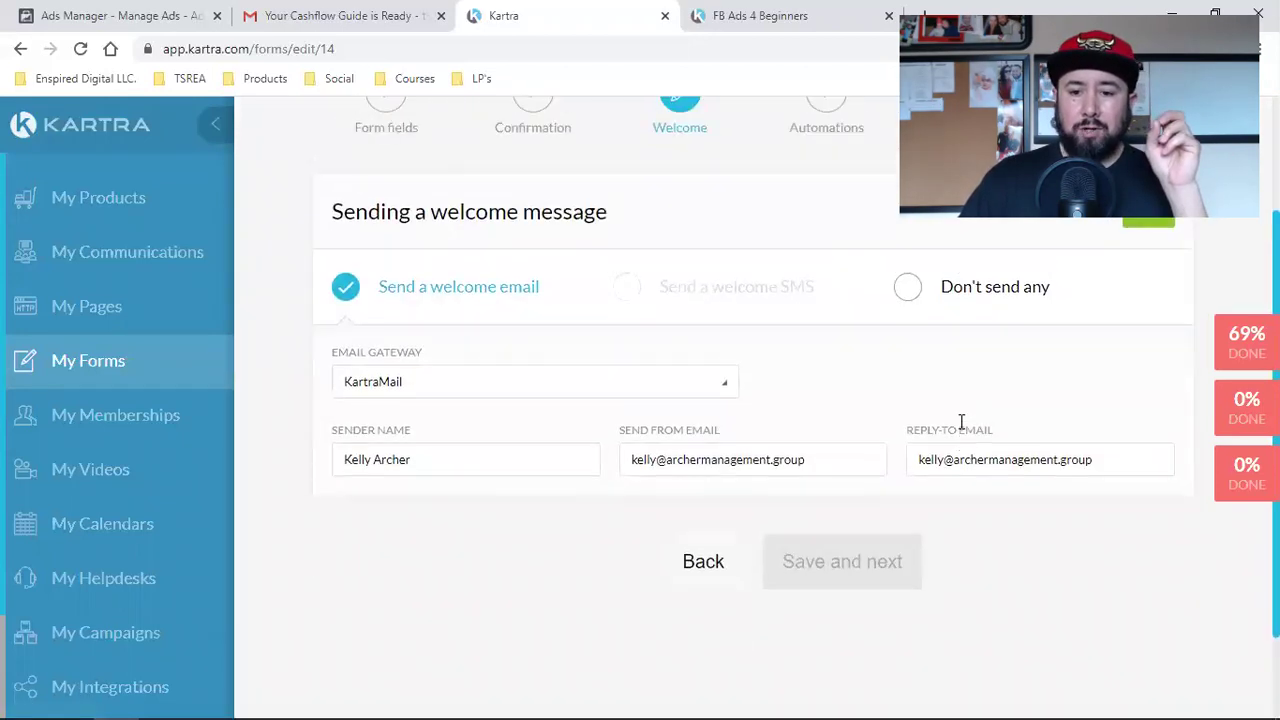
{"action": "scroll", "coordinate": [961, 421], "scroll_direction": "up", "scroll_amount": 2}
{"action": "scroll", "coordinate": [920, 486], "scroll_direction": "down", "scroll_amount": 2}
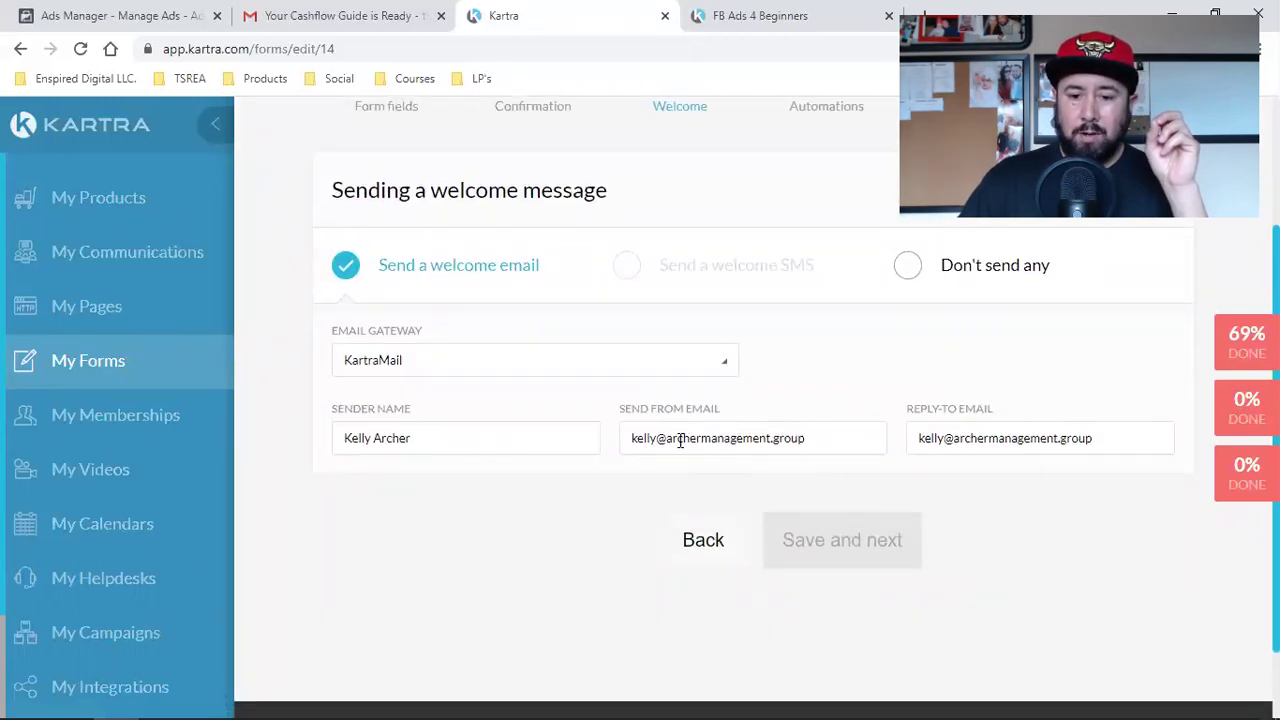
{"action": "scroll", "coordinate": [870, 530], "scroll_direction": "up", "scroll_amount": 2}
{"action": "scroll", "coordinate": [740, 538], "scroll_direction": "down", "scroll_amount": 2}
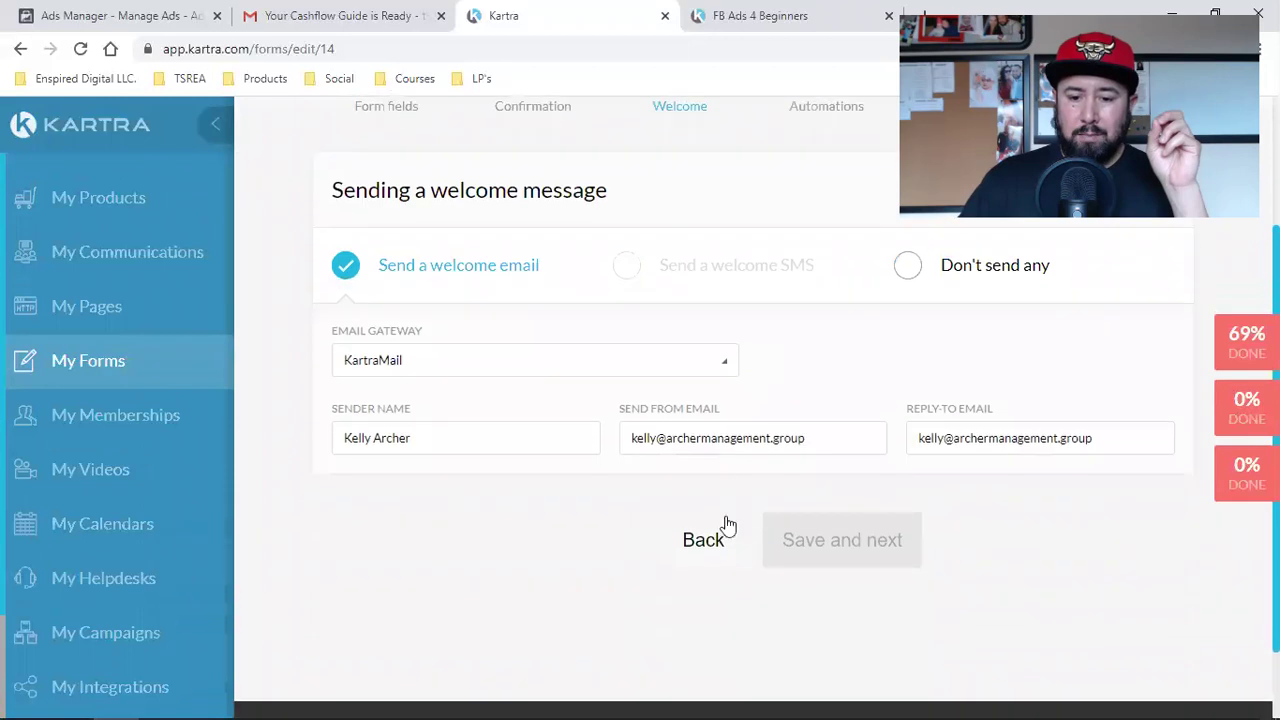
Step: Check the send-from address, save the sender settings, and place the caret in the email body
{"action": "double_click", "coordinate": [724, 442]}
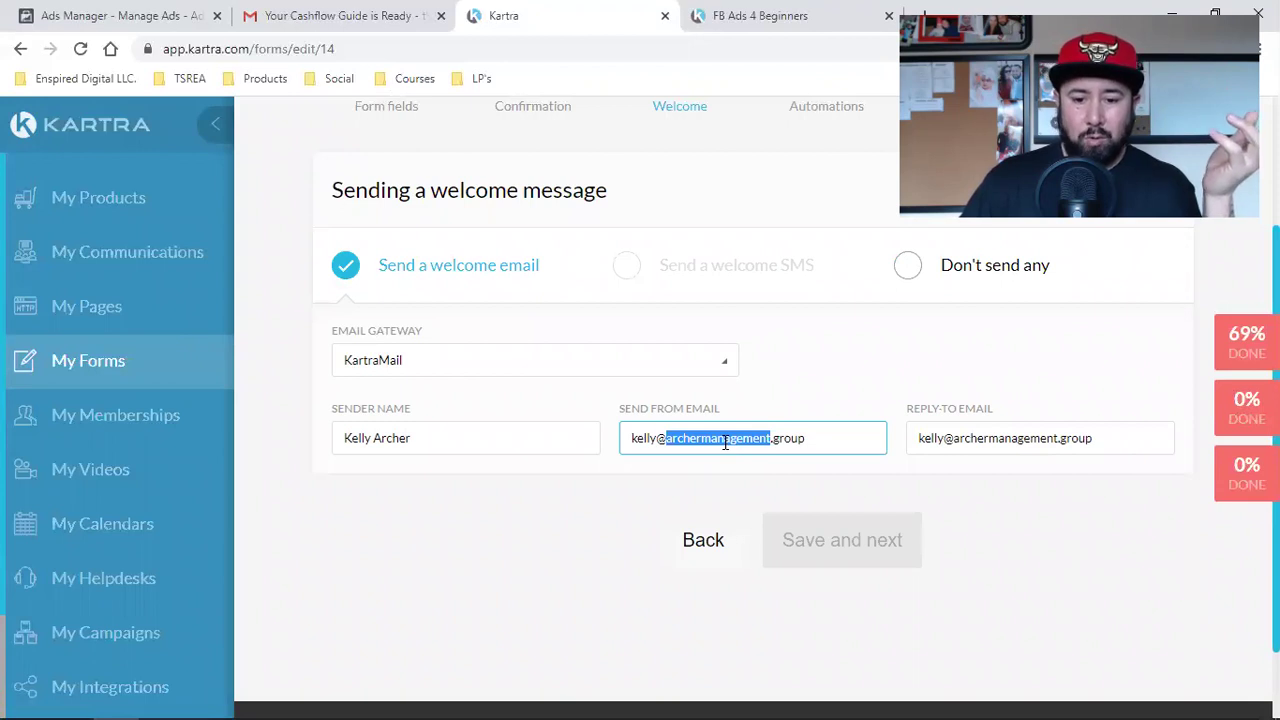
{"action": "triple_click", "coordinate": [731, 441]}
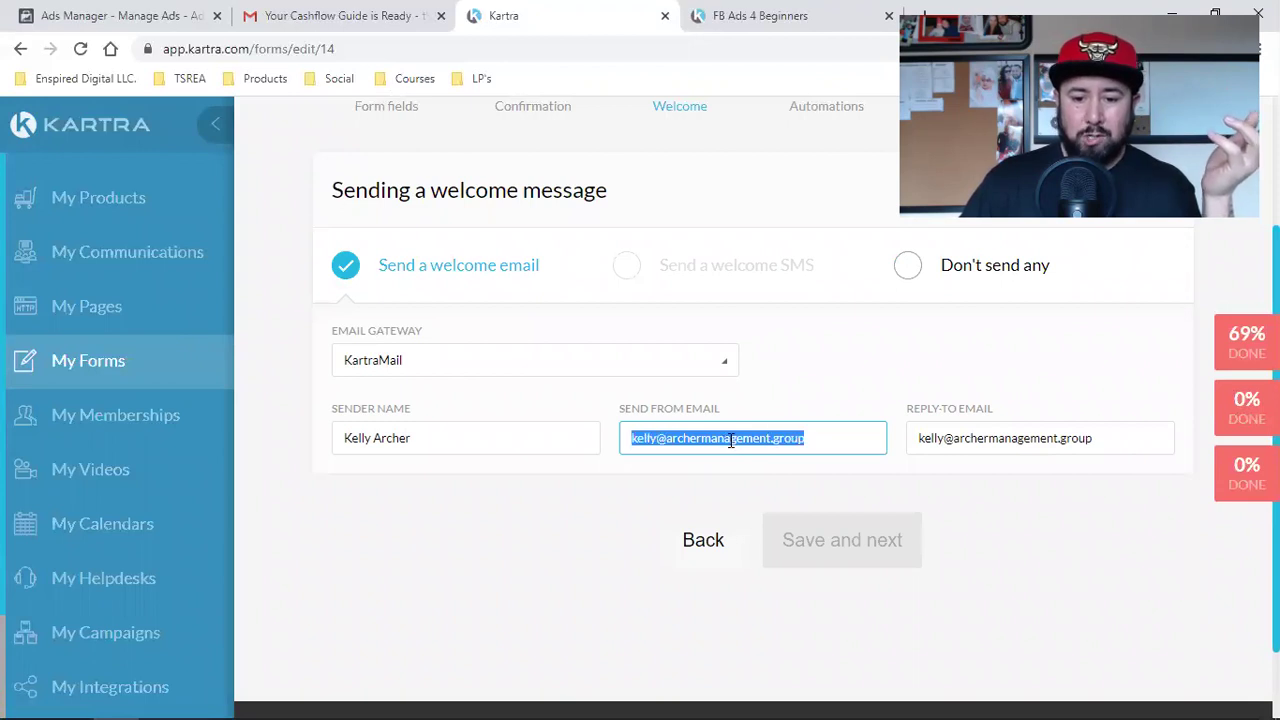
{"action": "left_click", "coordinate": [451, 511]}
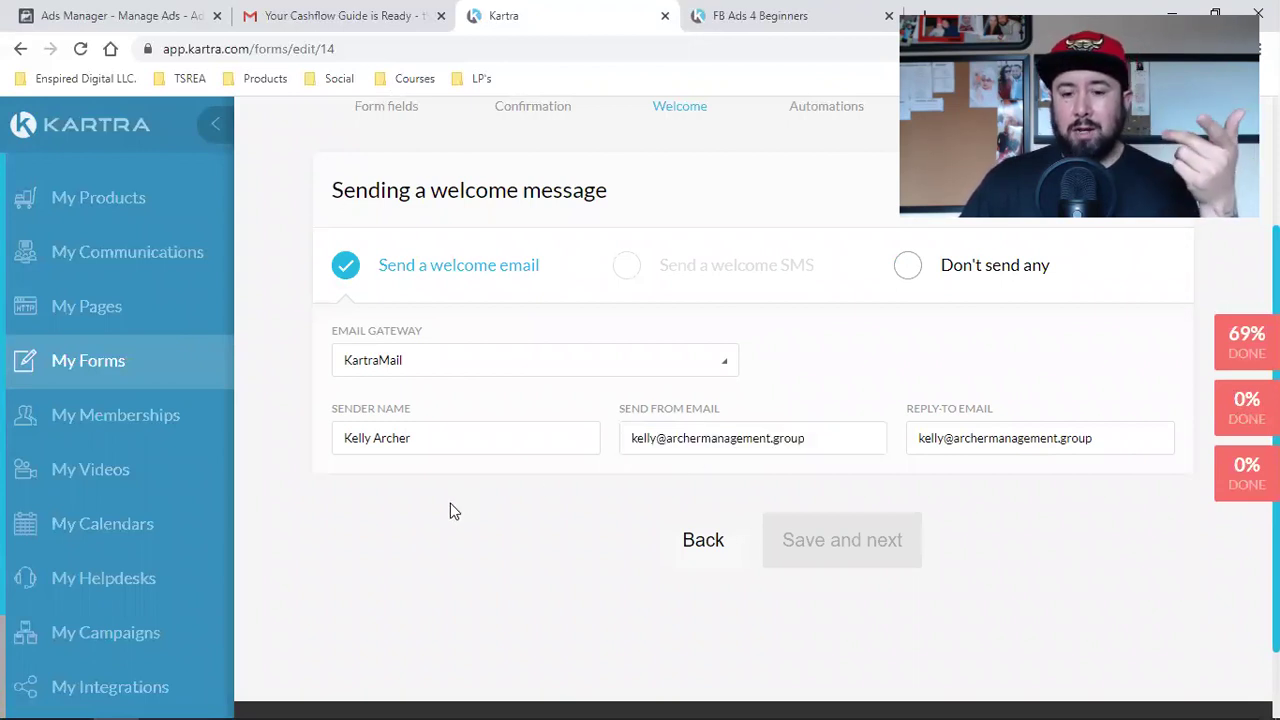
{"action": "scroll", "coordinate": [963, 526], "scroll_direction": "up", "scroll_amount": 2}
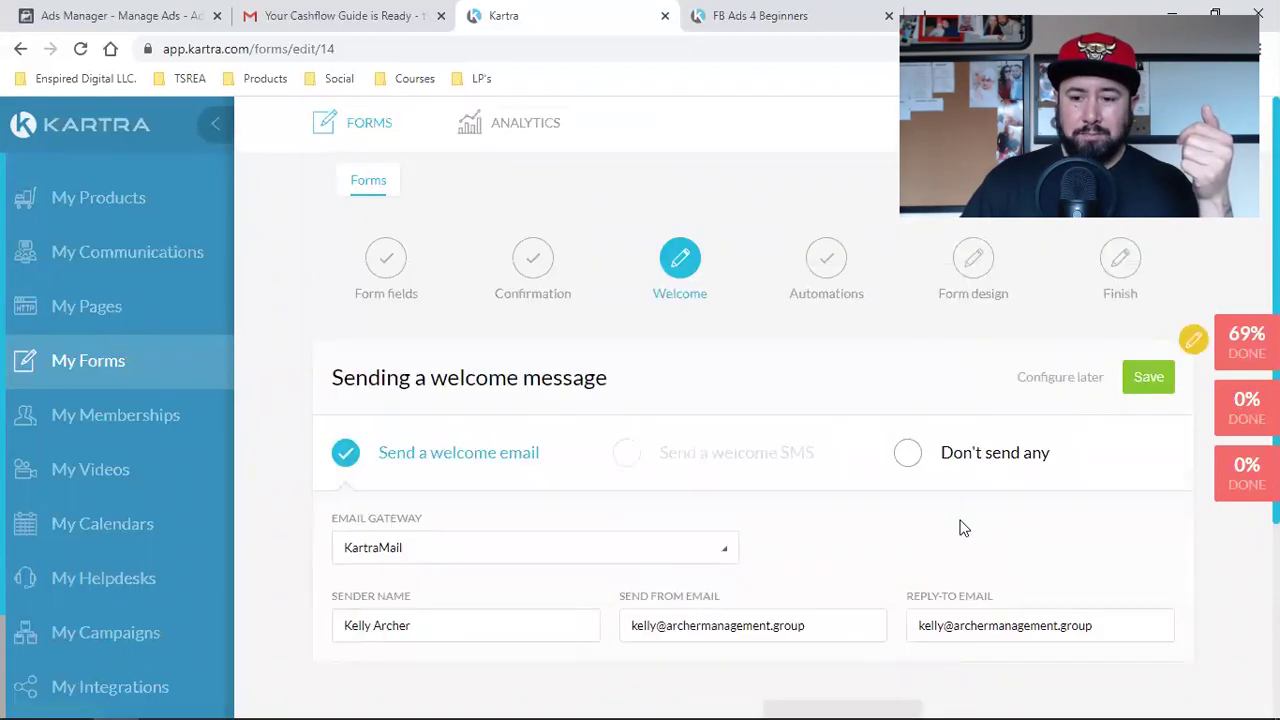
{"action": "left_click", "coordinate": [1152, 378]}
{"action": "scroll", "coordinate": [1160, 394], "scroll_direction": "down", "scroll_amount": 4}
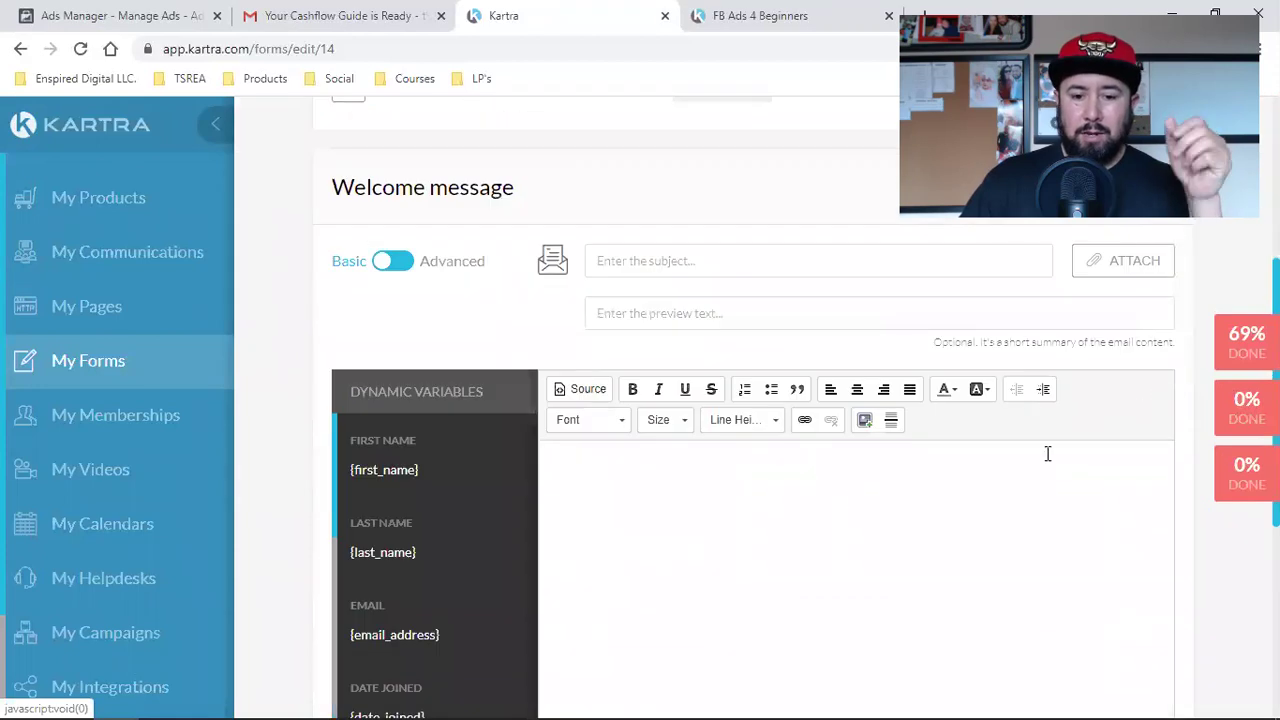
{"action": "left_click", "coordinate": [823, 534]}
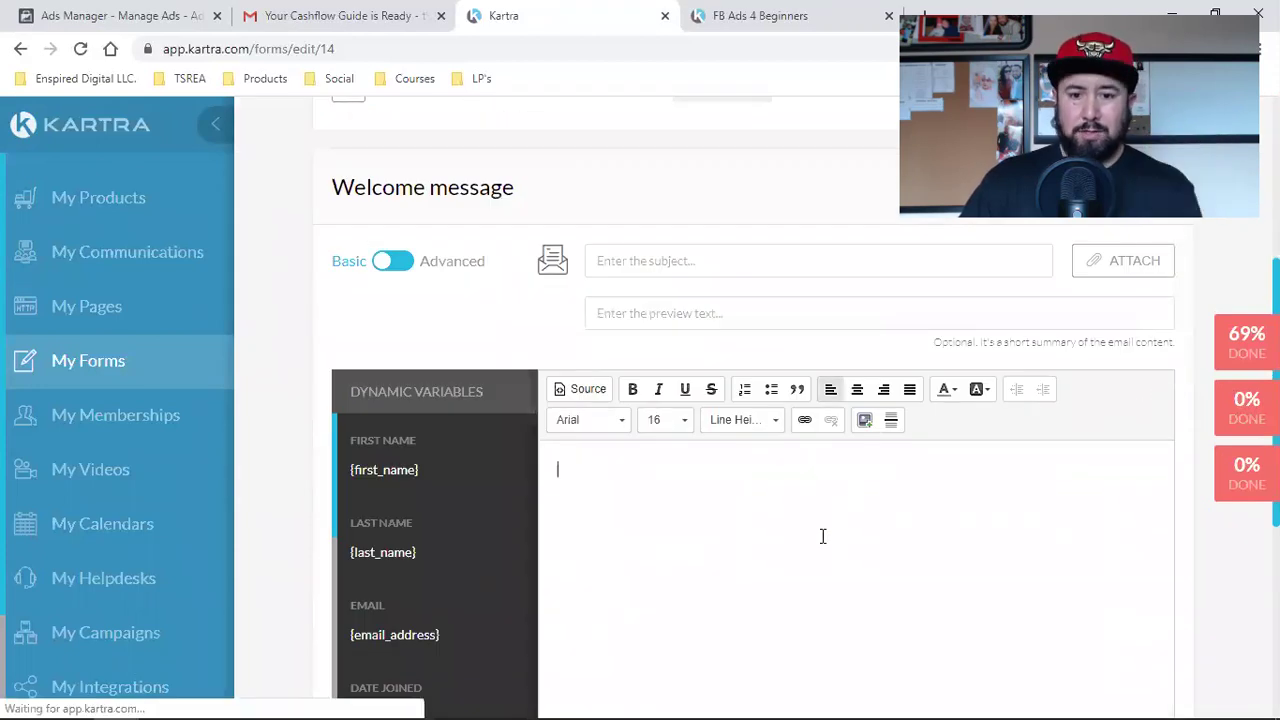
Step: Copy the Gmail email's title and paste it as the Kartra subject 'Your Cashflow Guide is Ready'
{"action": "left_click", "coordinate": [370, 12]}
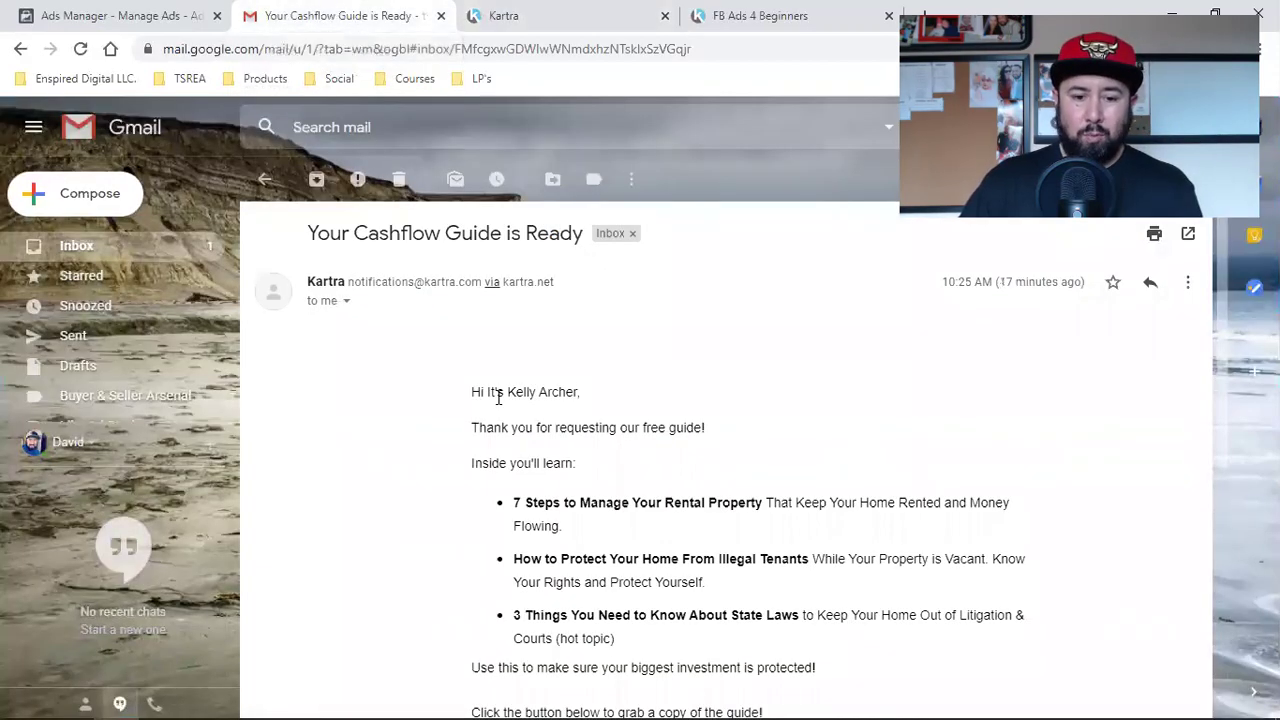
{"action": "scroll", "coordinate": [476, 390], "scroll_direction": "down", "scroll_amount": 2}
{"action": "scroll", "coordinate": [471, 340], "scroll_direction": "up", "scroll_amount": 2}
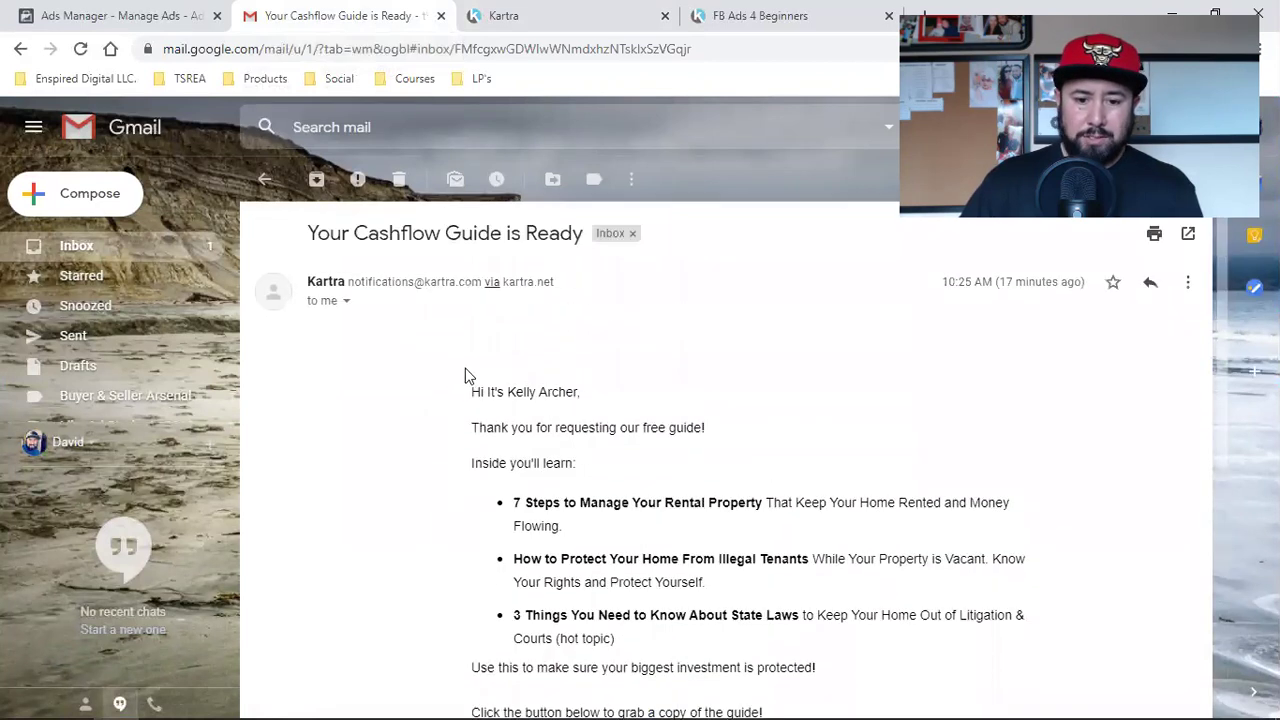
{"action": "left_click_drag", "start_coordinate": [470, 393], "coordinate": [580, 395]}
{"action": "mouse_move", "coordinate": [582, 232]}
{"action": "left_mouse_down"}
{"action": "mouse_move", "coordinate": [309, 232]}
{"action": "mouse_move", "coordinate": [585, 233]}
{"action": "left_mouse_up"}
{"action": "left_click", "coordinate": [331, 232]}
{"action": "right_click", "coordinate": [531, 240]}
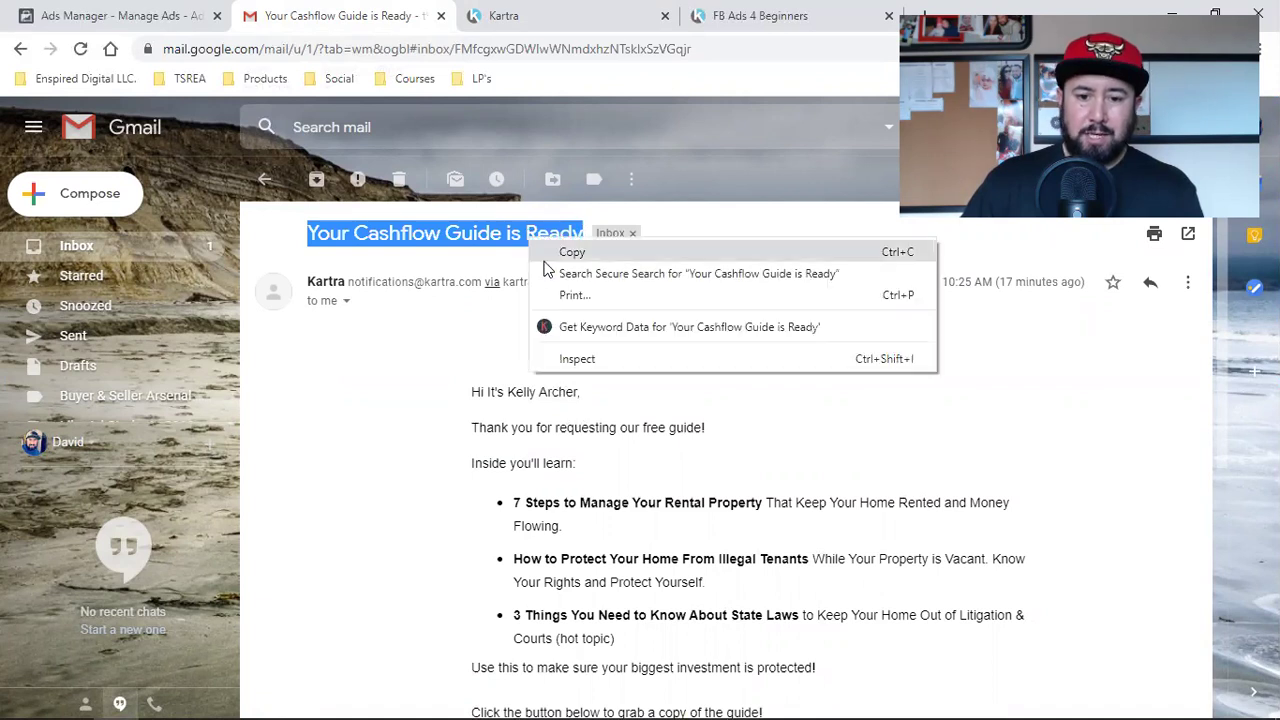
{"action": "left_click", "coordinate": [556, 253]}
{"action": "left_click", "coordinate": [560, 15]}
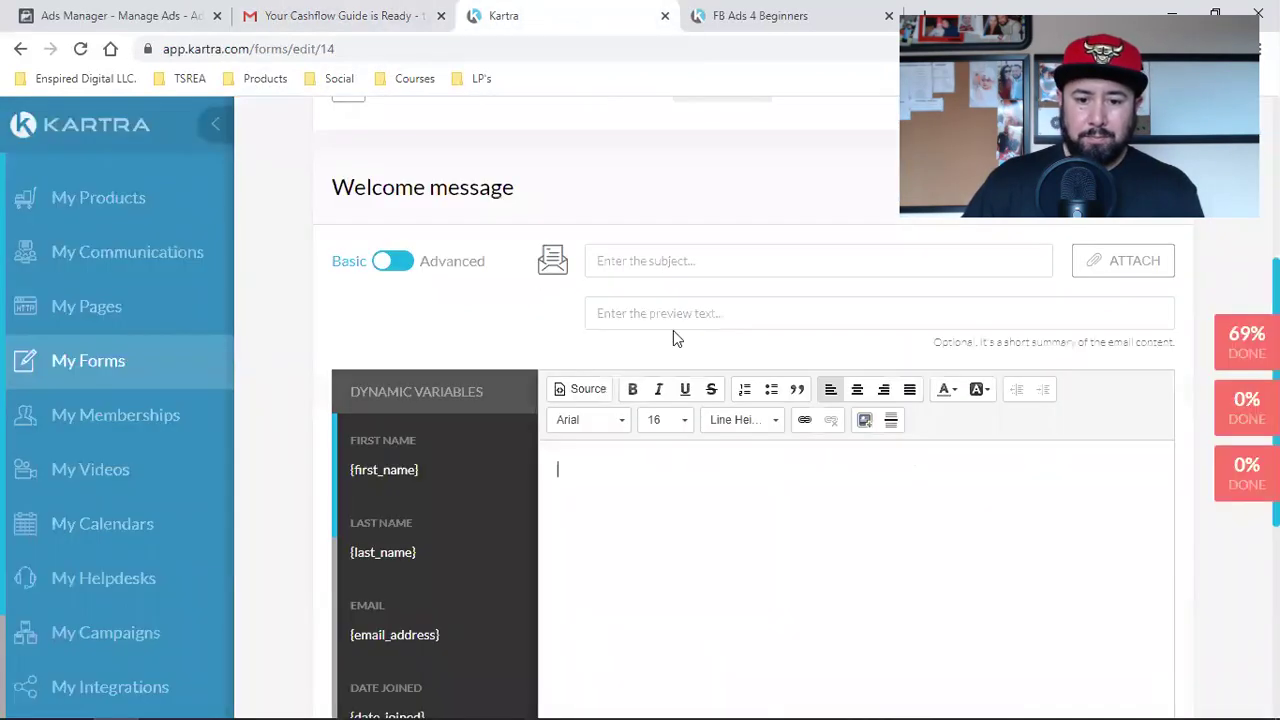
{"action": "left_click", "coordinate": [689, 261]}
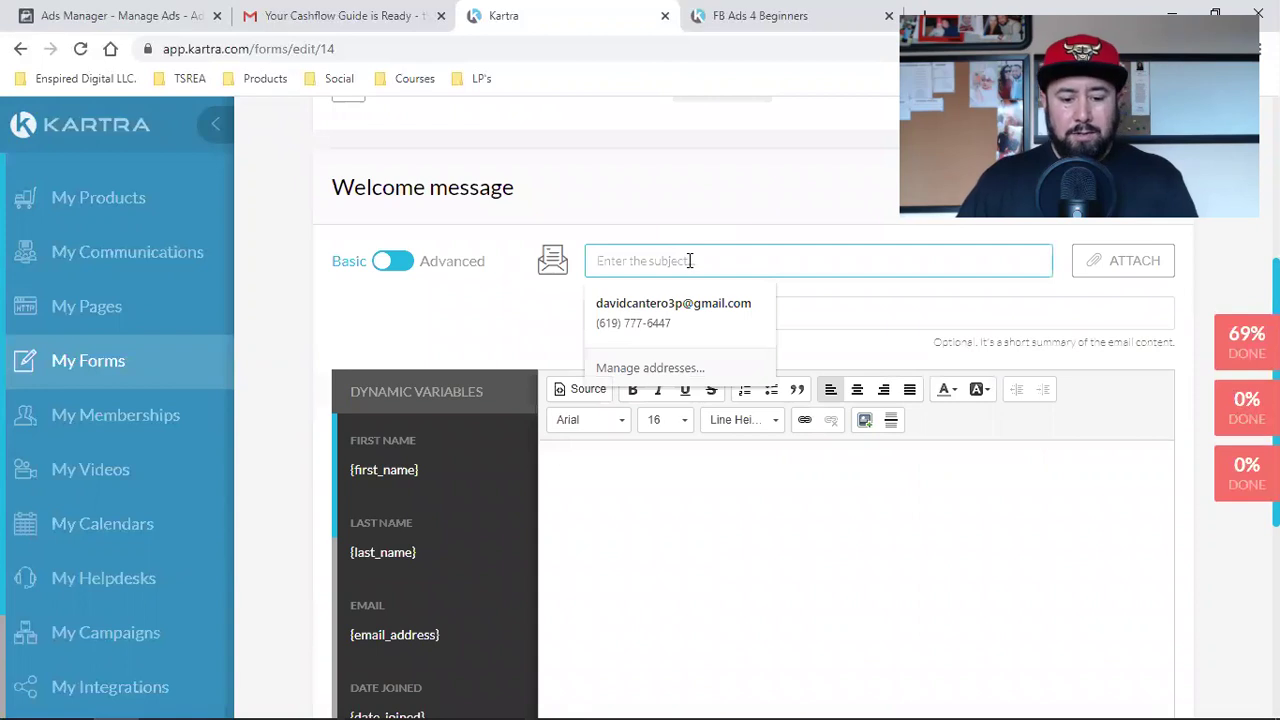
{"action": "key", "text": "ctrl+v"}
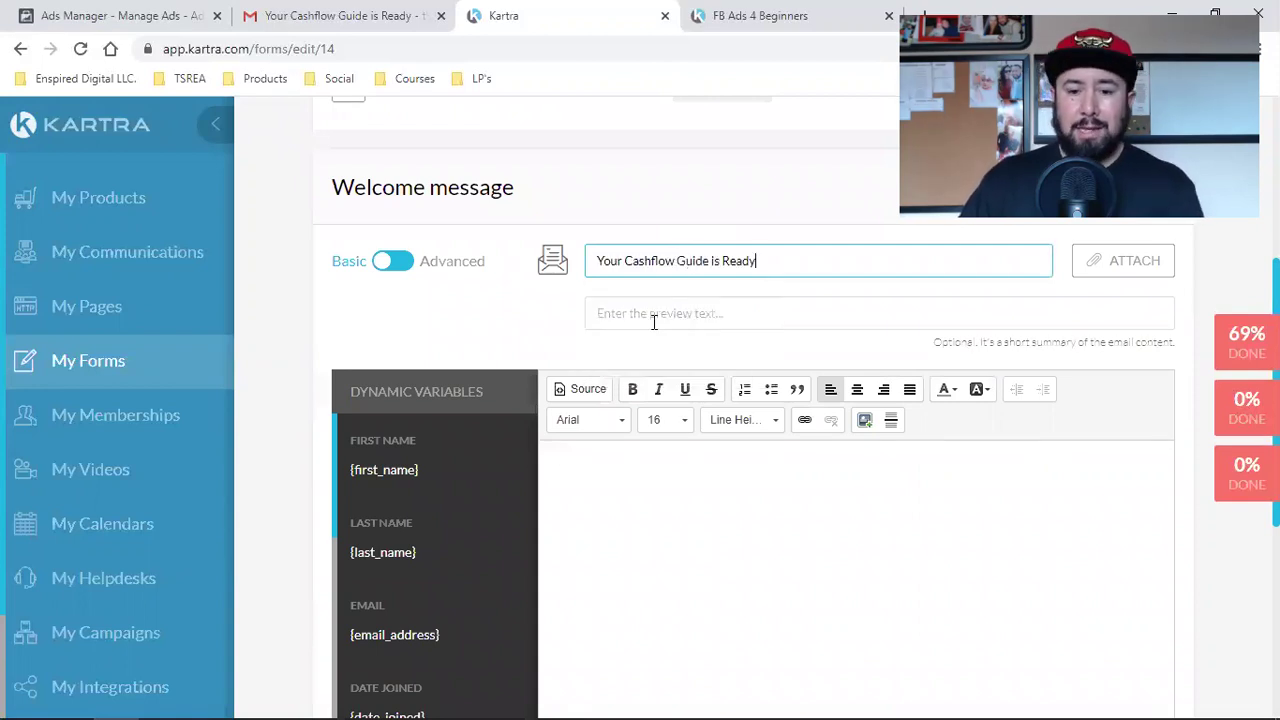
Step: Copy the Cashflow Guide email's body text from Gmail, ready for the empty Kartra body
{"action": "left_click", "coordinate": [428, 10]}
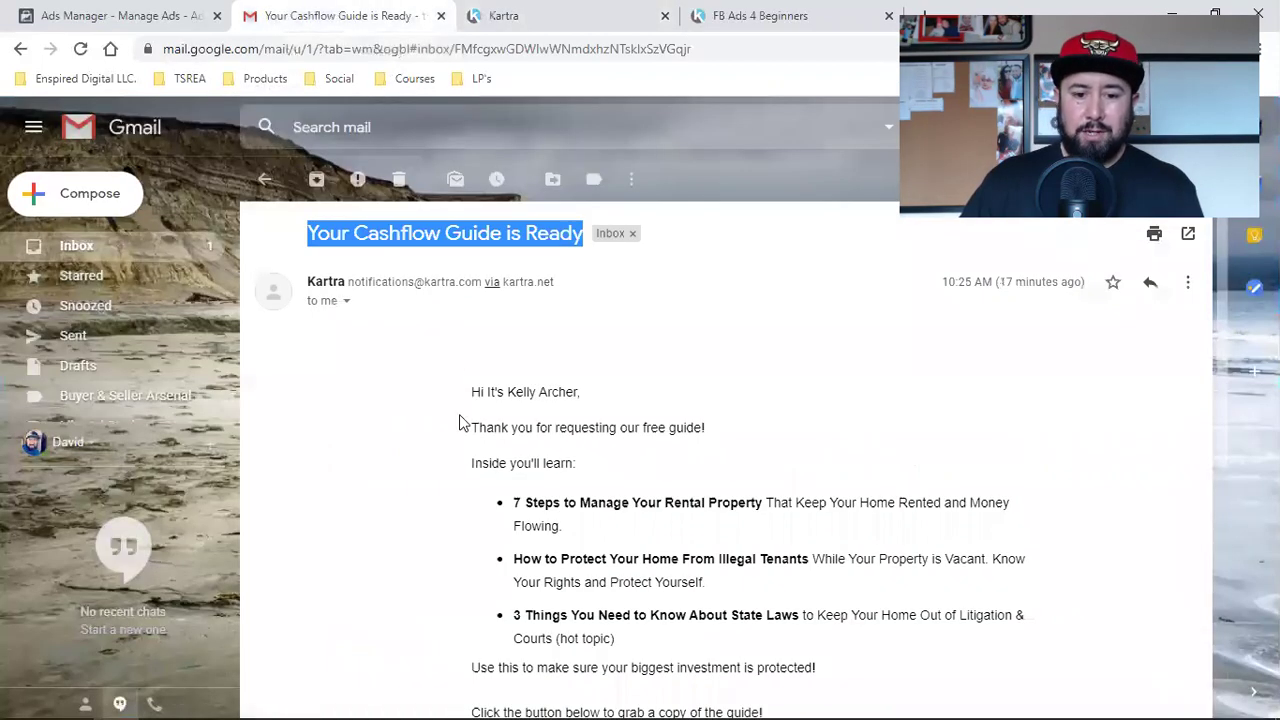
{"action": "left_click_drag", "start_coordinate": [463, 393], "coordinate": [864, 319]}
{"action": "scroll", "coordinate": [818, 630], "scroll_direction": "down", "scroll_amount": 4}
{"action": "scroll", "coordinate": [829, 406], "scroll_direction": "up", "scroll_amount": 2}
{"action": "right_click", "coordinate": [568, 410]}
{"action": "left_click", "coordinate": [590, 418]}
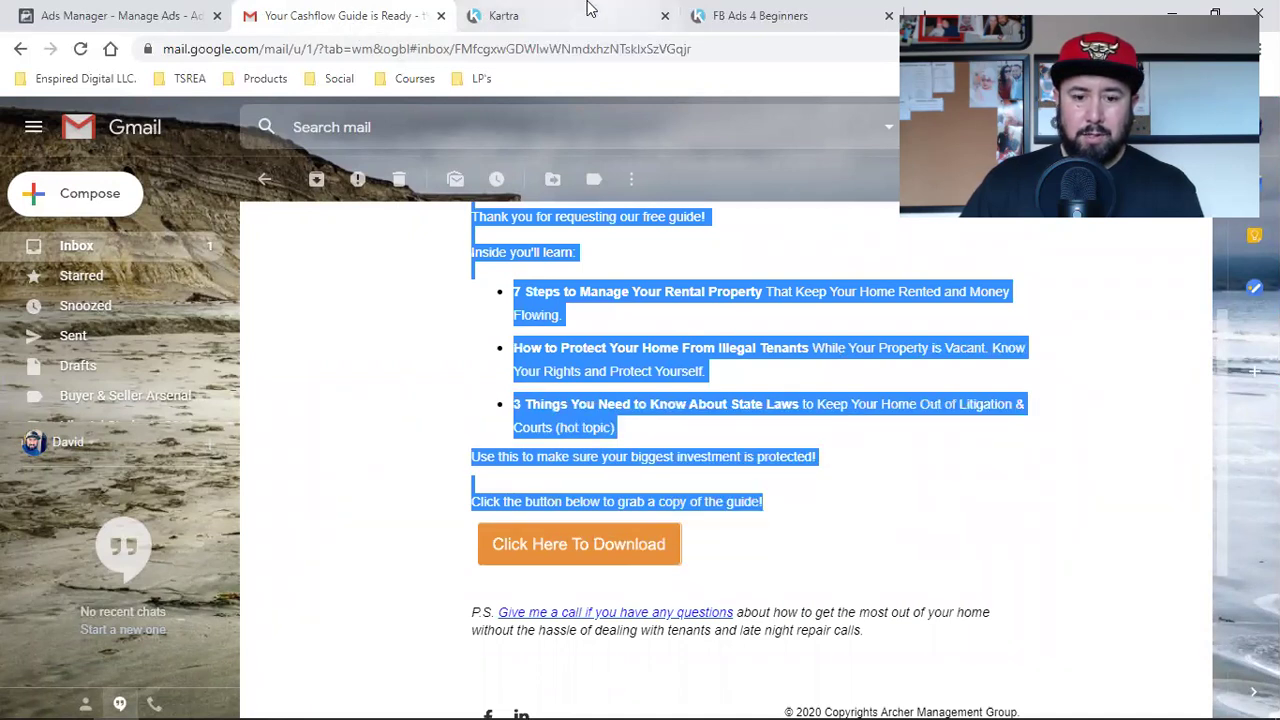
{"action": "left_click", "coordinate": [503, 15]}
{"action": "left_click", "coordinate": [625, 528]}
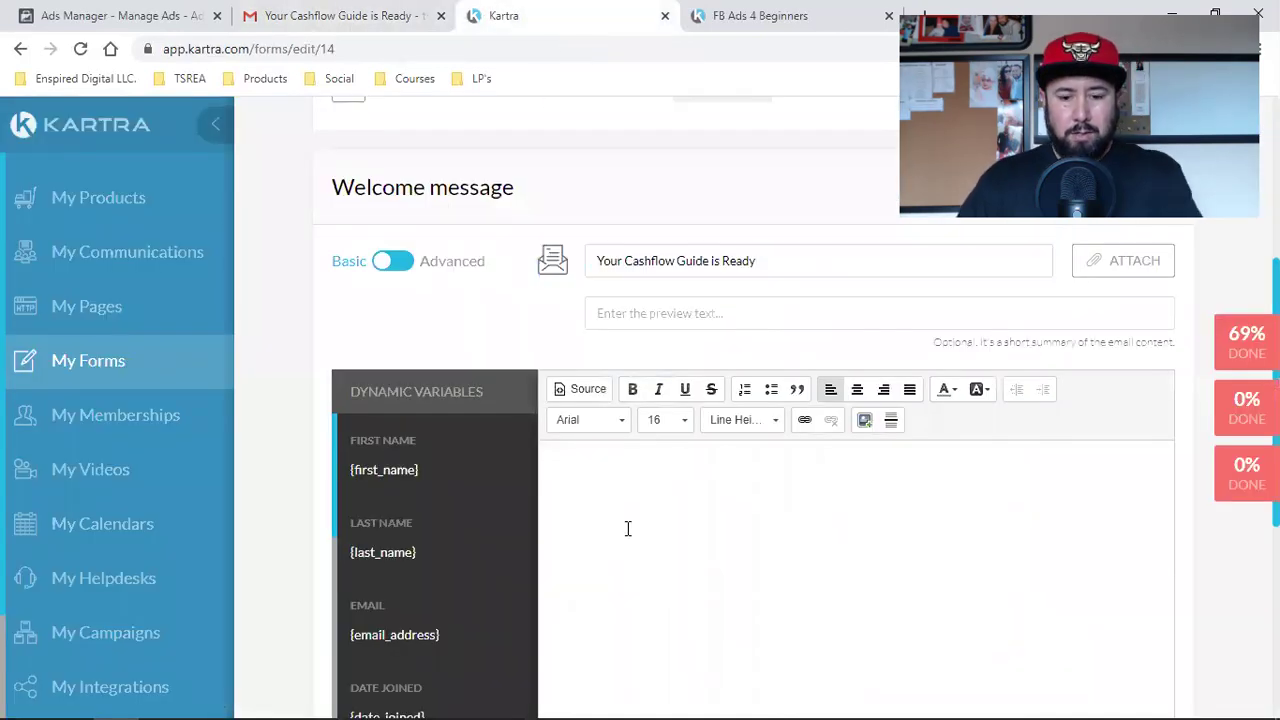
Step: Paste the copied email text into the body and copy the {first_name} variable
{"action": "key", "text": "ctrl+v"}
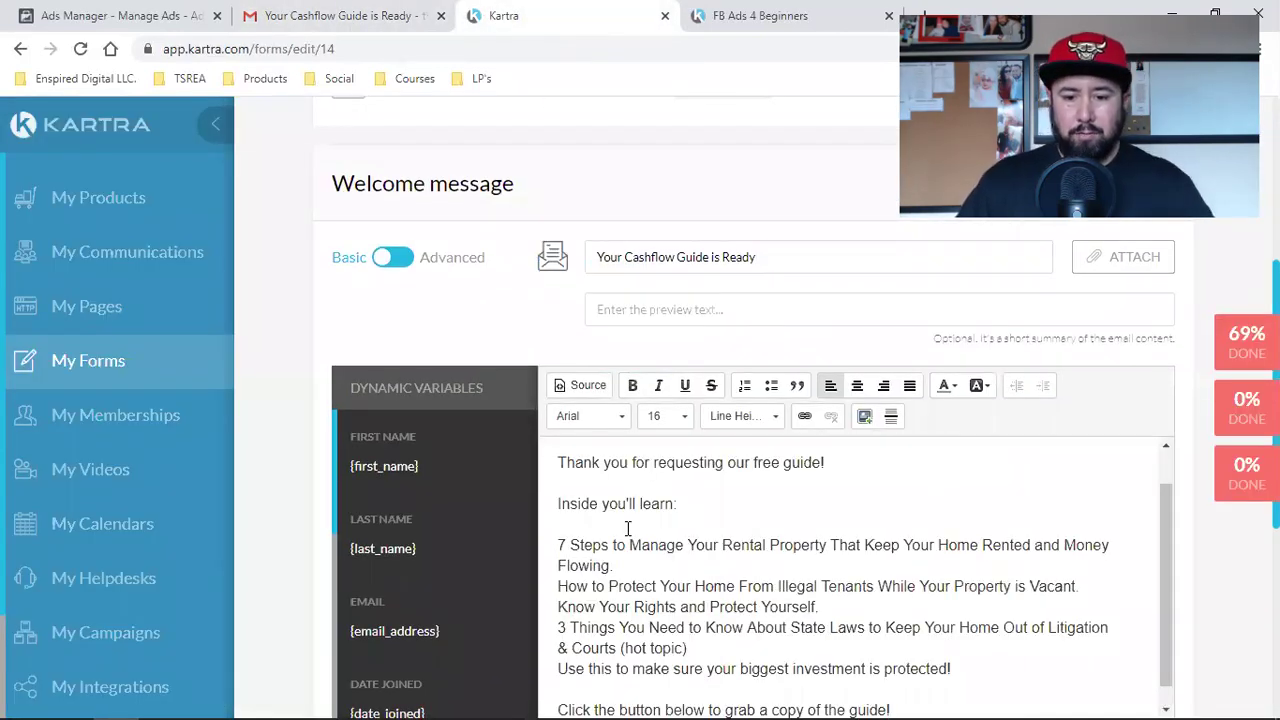
{"action": "triple_click", "coordinate": [382, 468]}
{"action": "right_click", "coordinate": [382, 470]}
{"action": "left_click", "coordinate": [420, 478]}
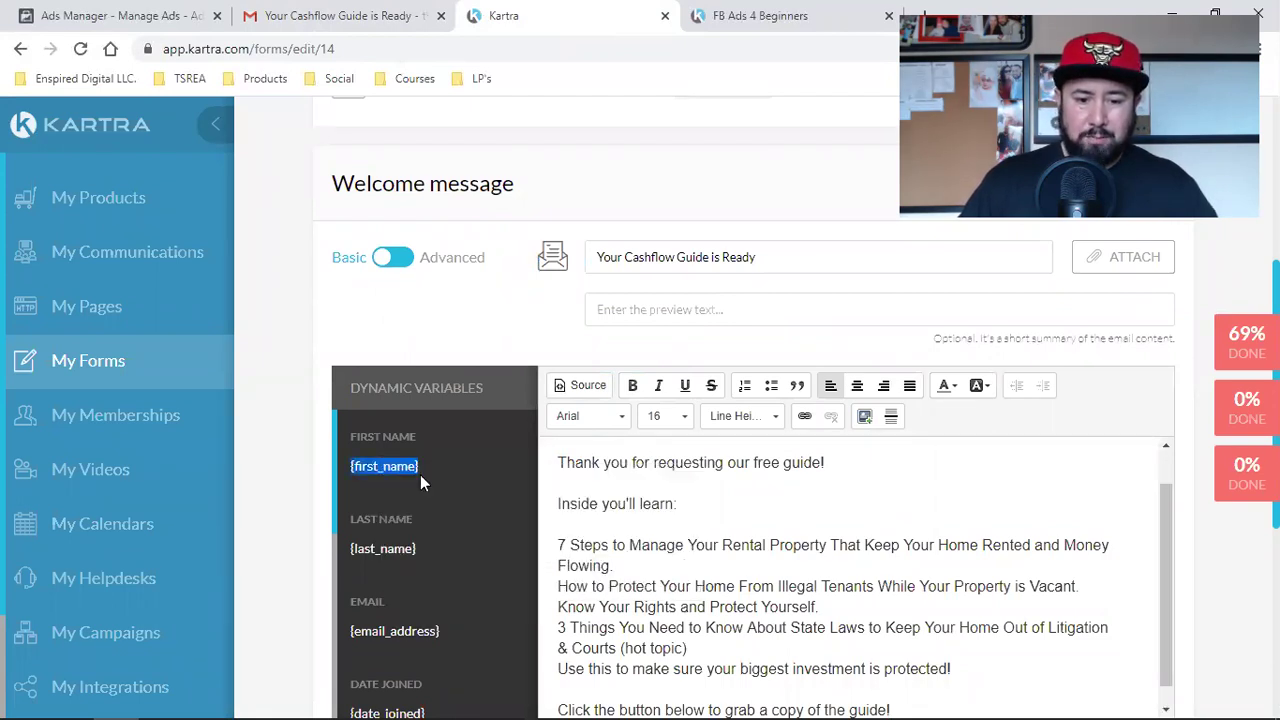
Step: Add a 'Hello {first_name},' greeting line followed by a blank line
{"action": "left_click", "coordinate": [557, 462]}
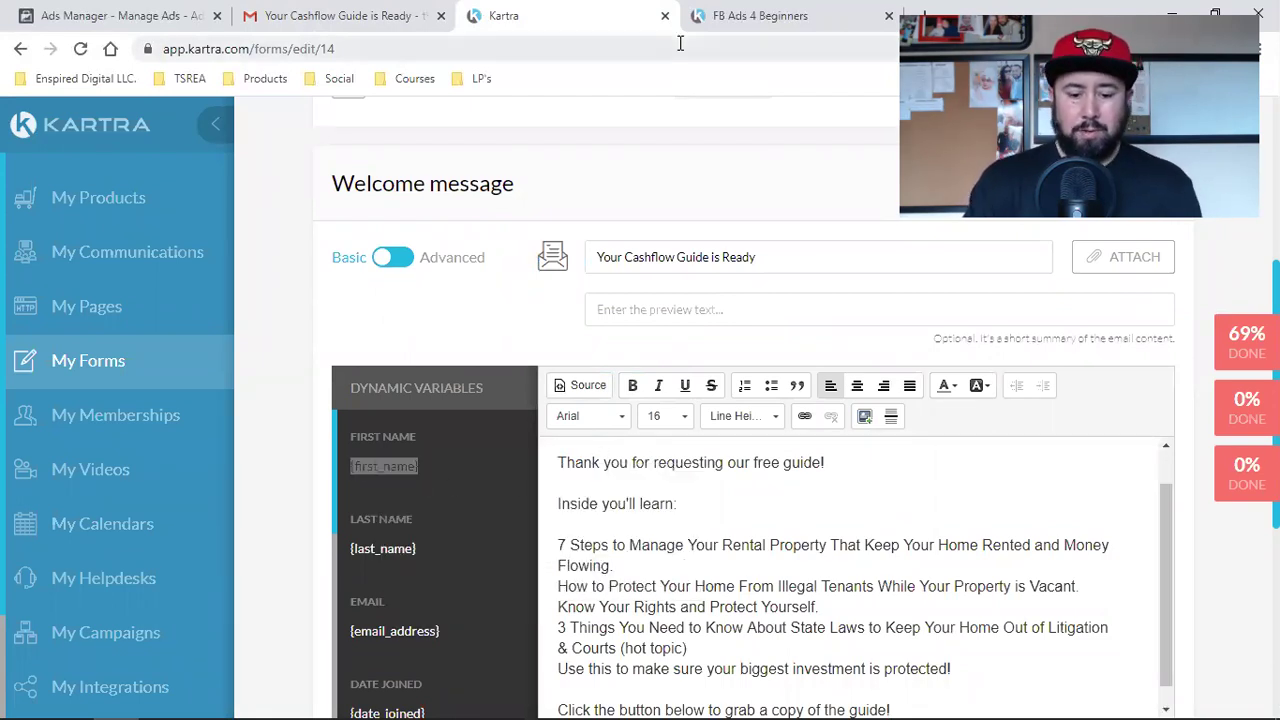
{"action": "type", "text": "Hello"}
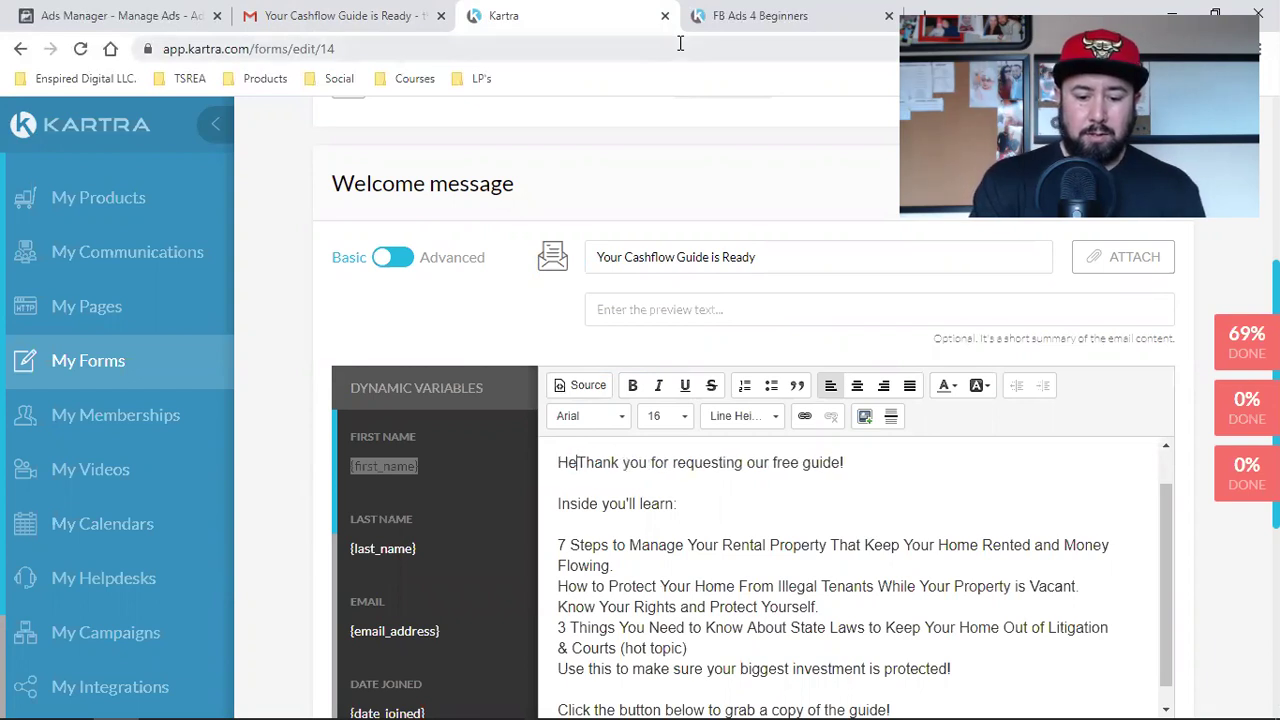
{"action": "key", "text": "Return"}
{"action": "key", "text": "ctrl+v"}
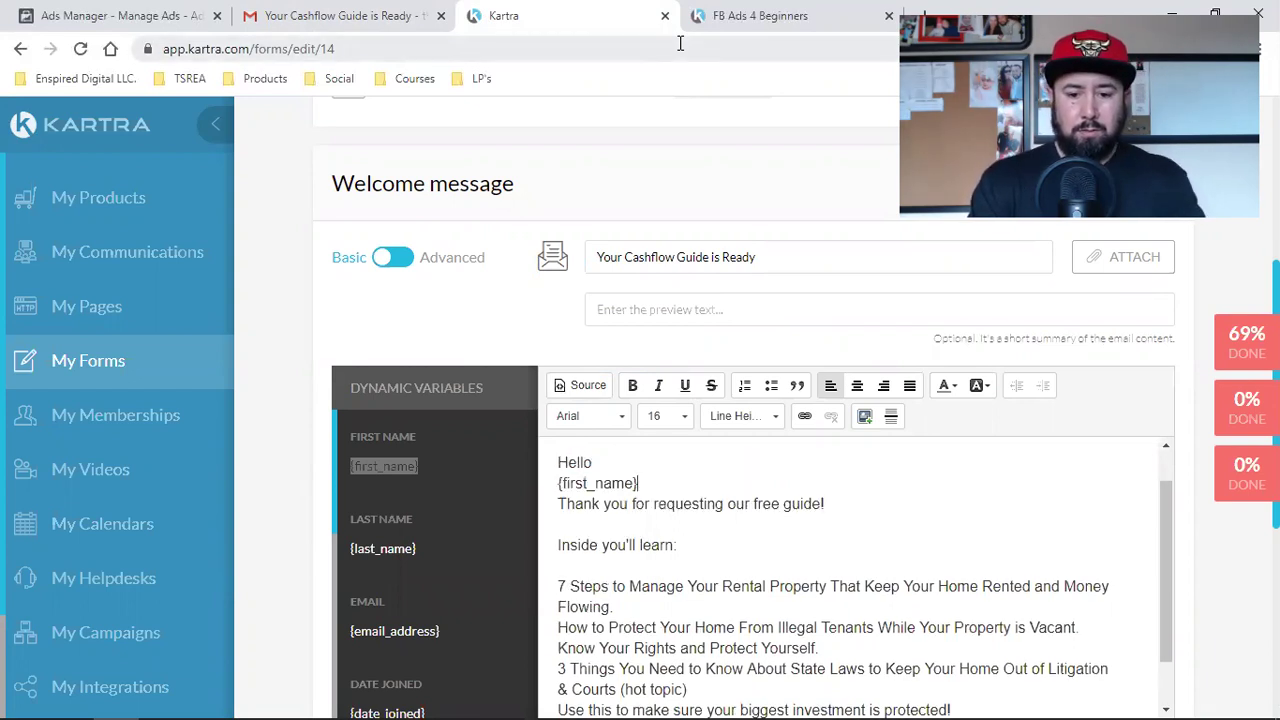
{"action": "type", "text": ","}
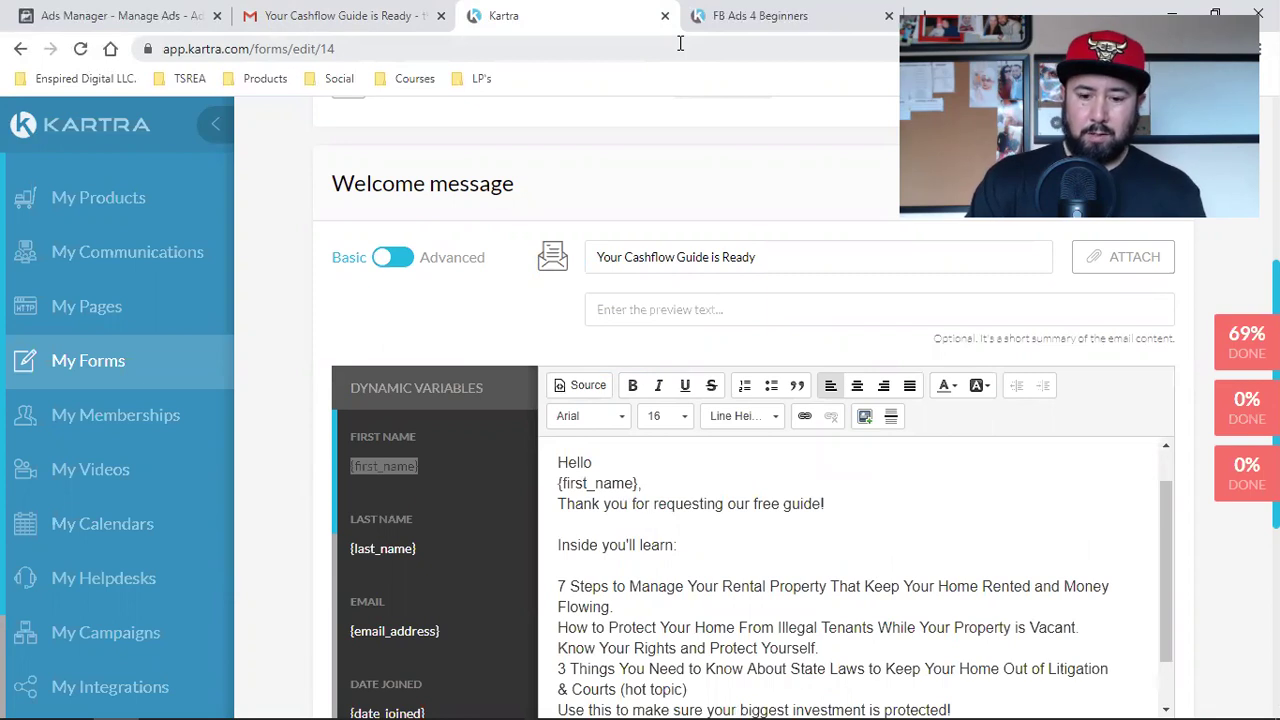
{"action": "key", "text": "Left"}
{"action": "key", "text": "Left"}
{"action": "key", "text": "Left"}
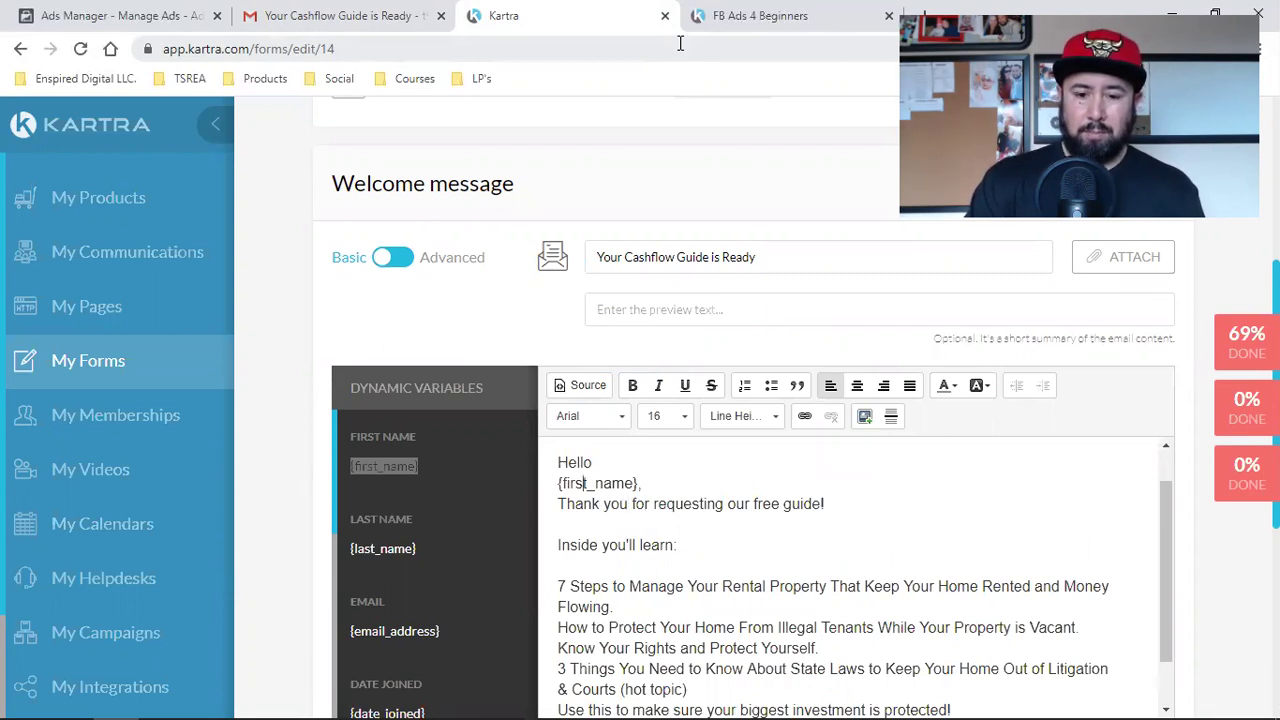
{"action": "key", "text": "Left"}
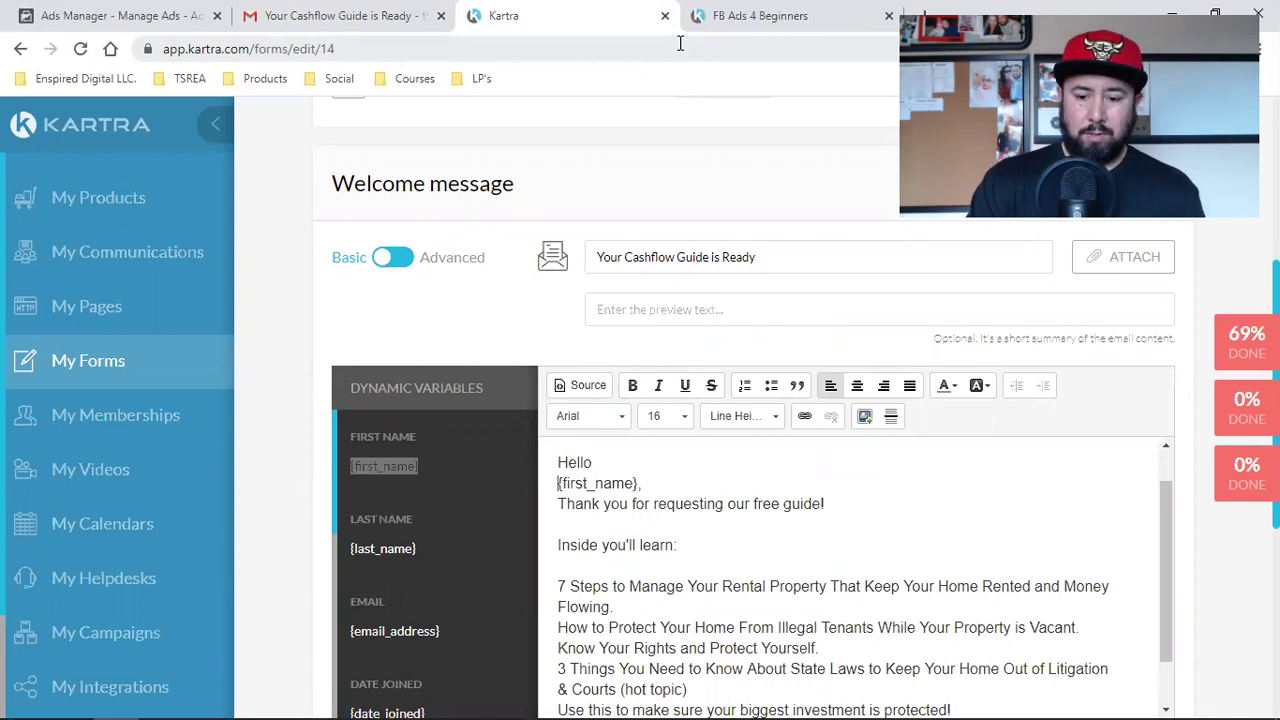
{"action": "key", "text": "Delete"}
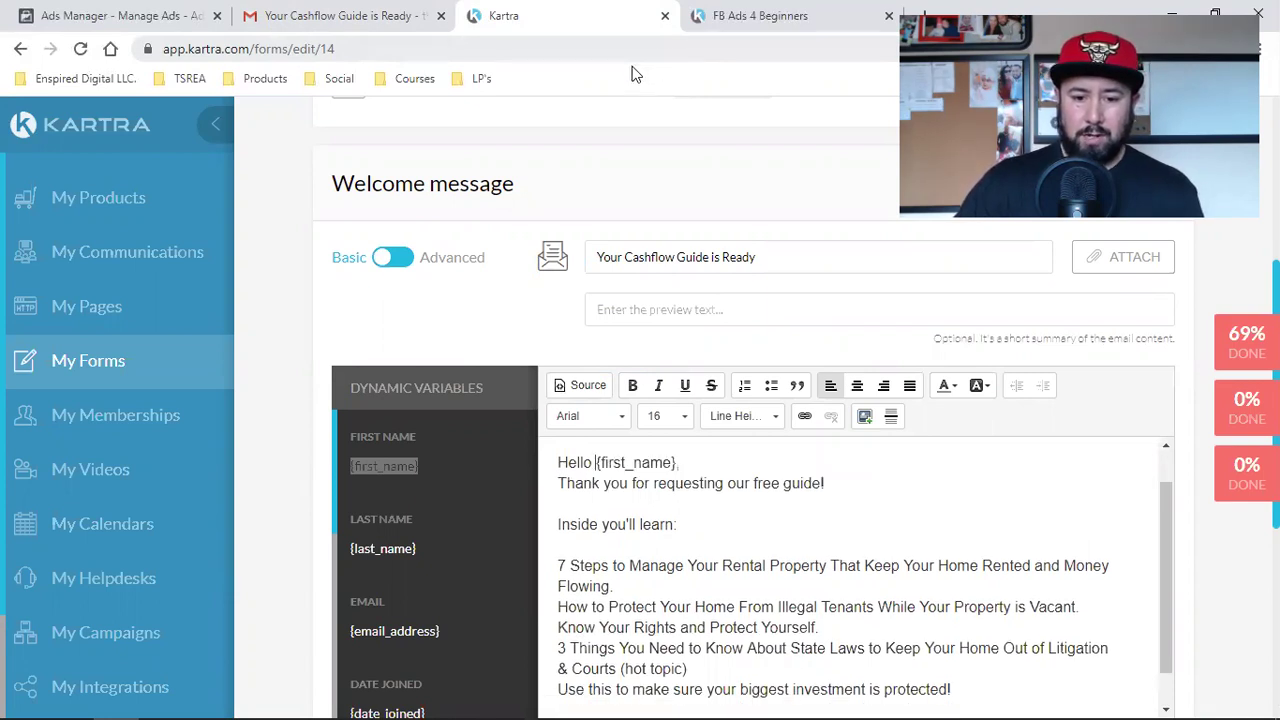
{"action": "left_click", "coordinate": [560, 488]}
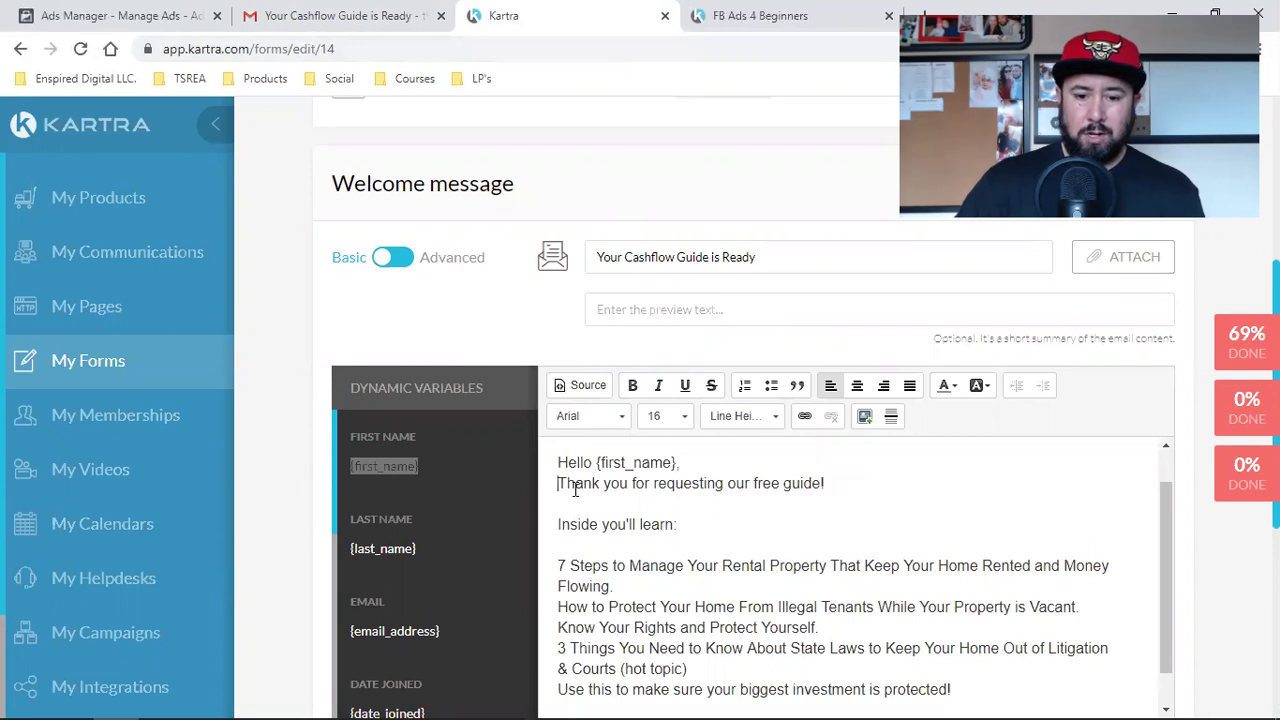
{"action": "key", "text": "Return"}
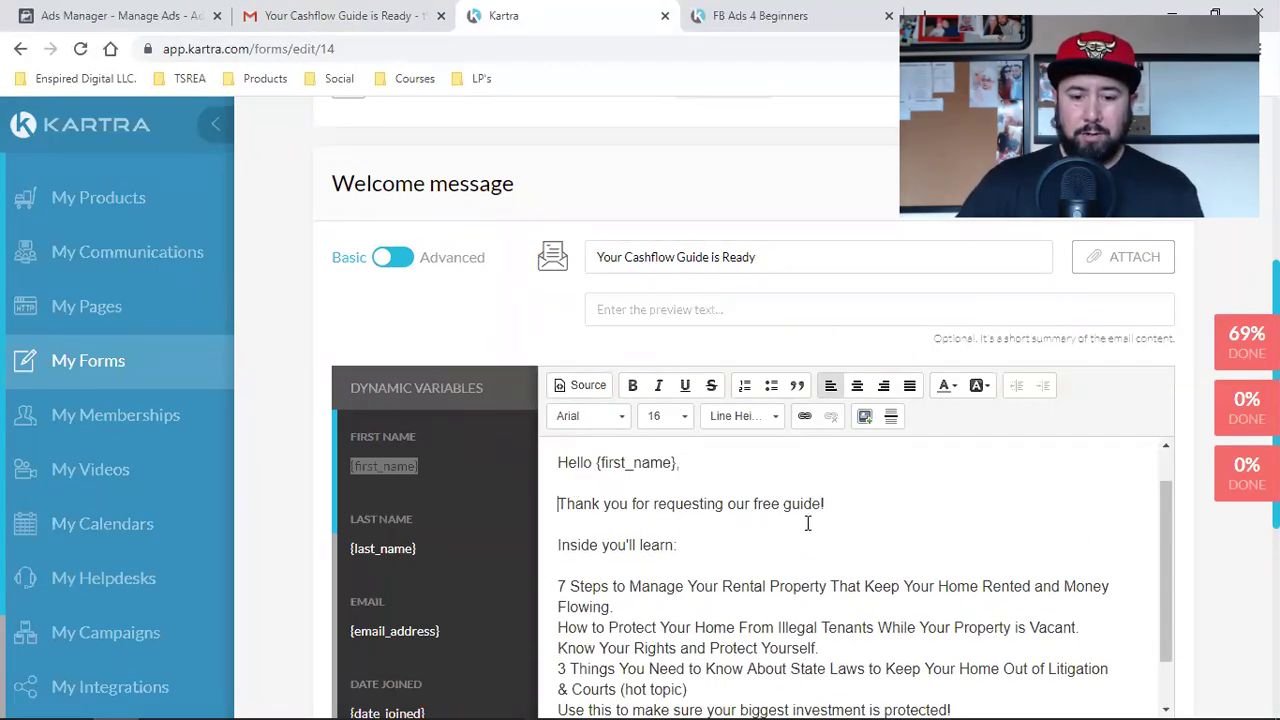
Step: Bold the 'Inside you'll learn:' line and change 'Keep' to 'Keeps'
{"action": "left_click_drag", "start_coordinate": [679, 545], "coordinate": [557, 544]}
{"action": "left_click", "coordinate": [632, 385]}
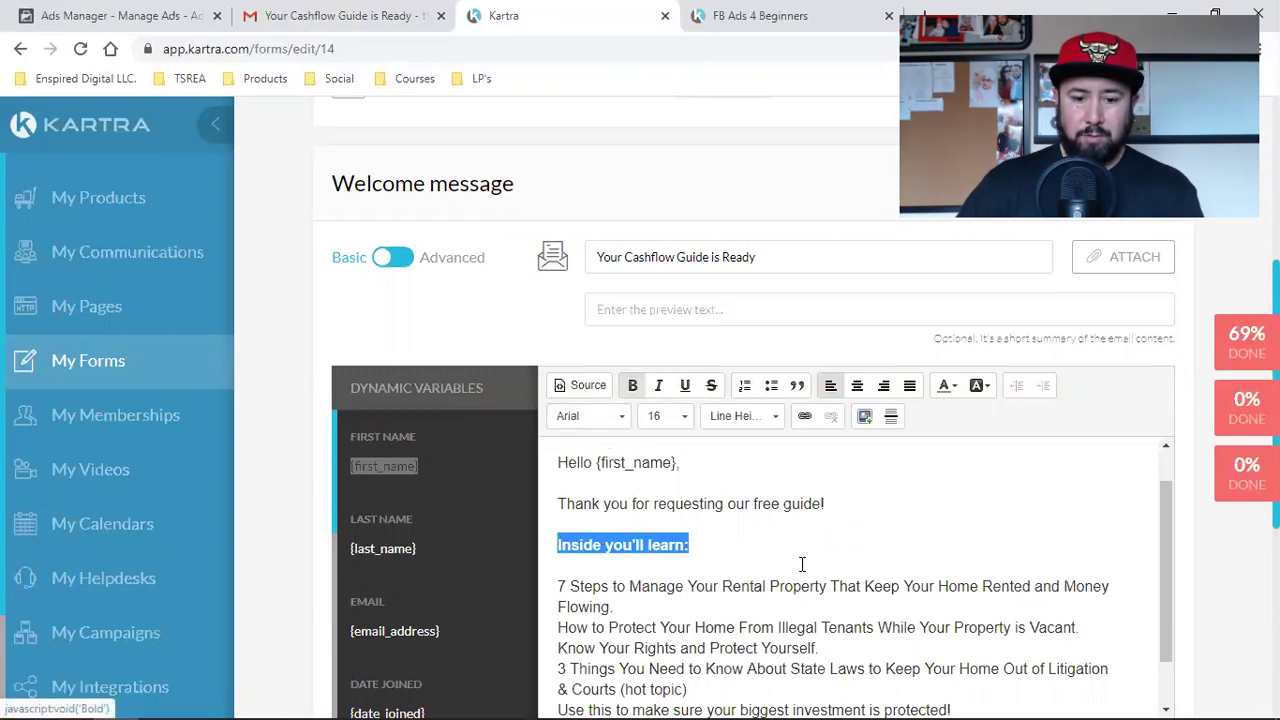
{"action": "left_click", "coordinate": [801, 564]}
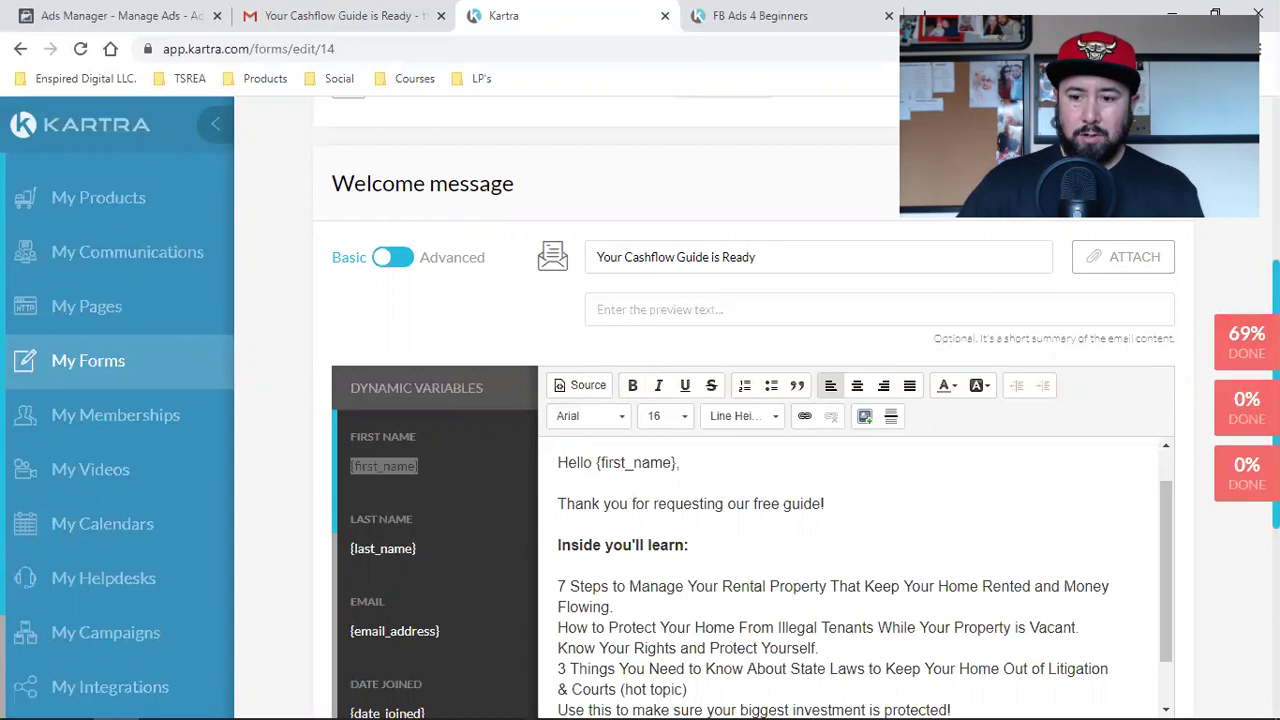
{"action": "scroll", "coordinate": [710, 416], "scroll_direction": "down", "scroll_amount": 2}
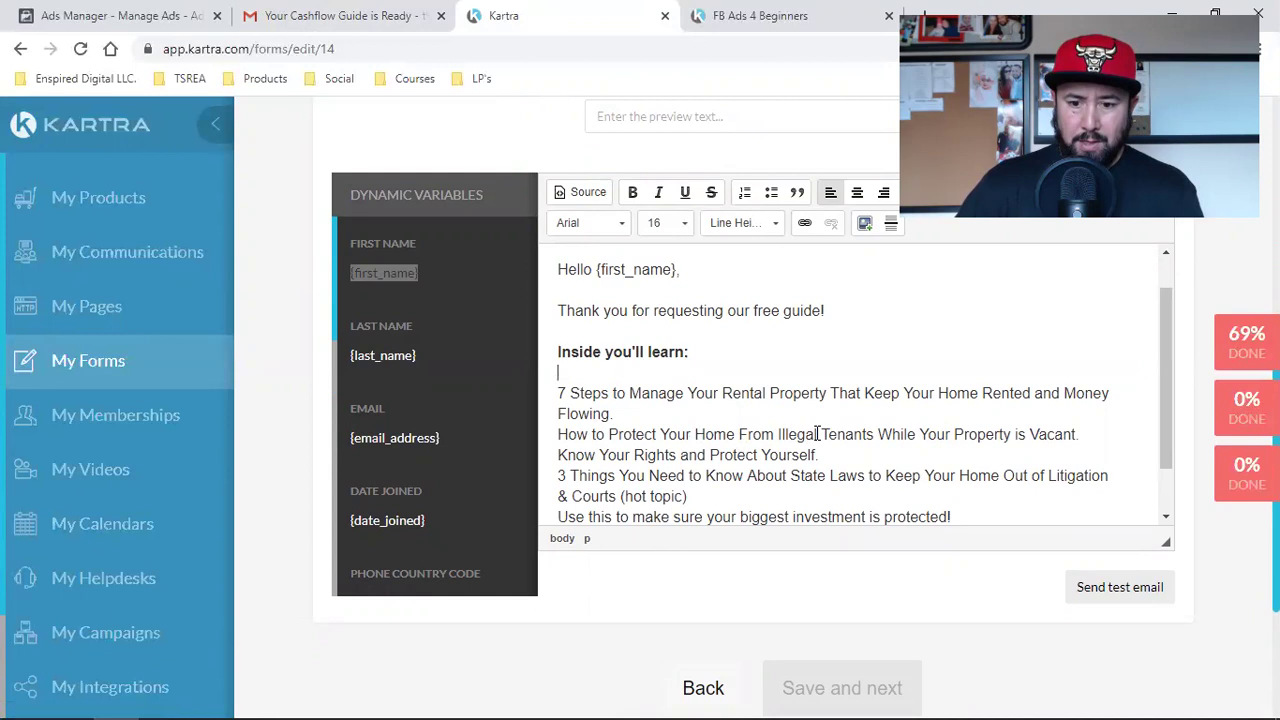
{"action": "left_click", "coordinate": [899, 392]}
{"action": "type", "text": "s"}
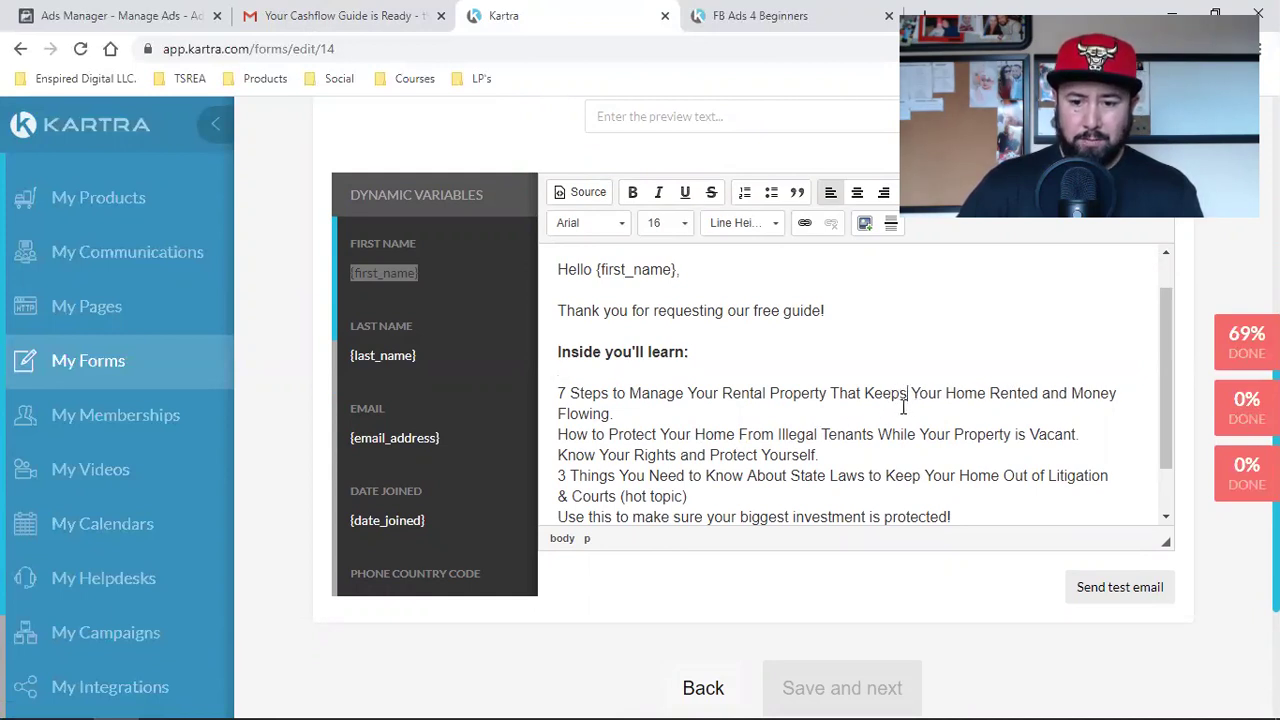
{"action": "left_click", "coordinate": [826, 392]}
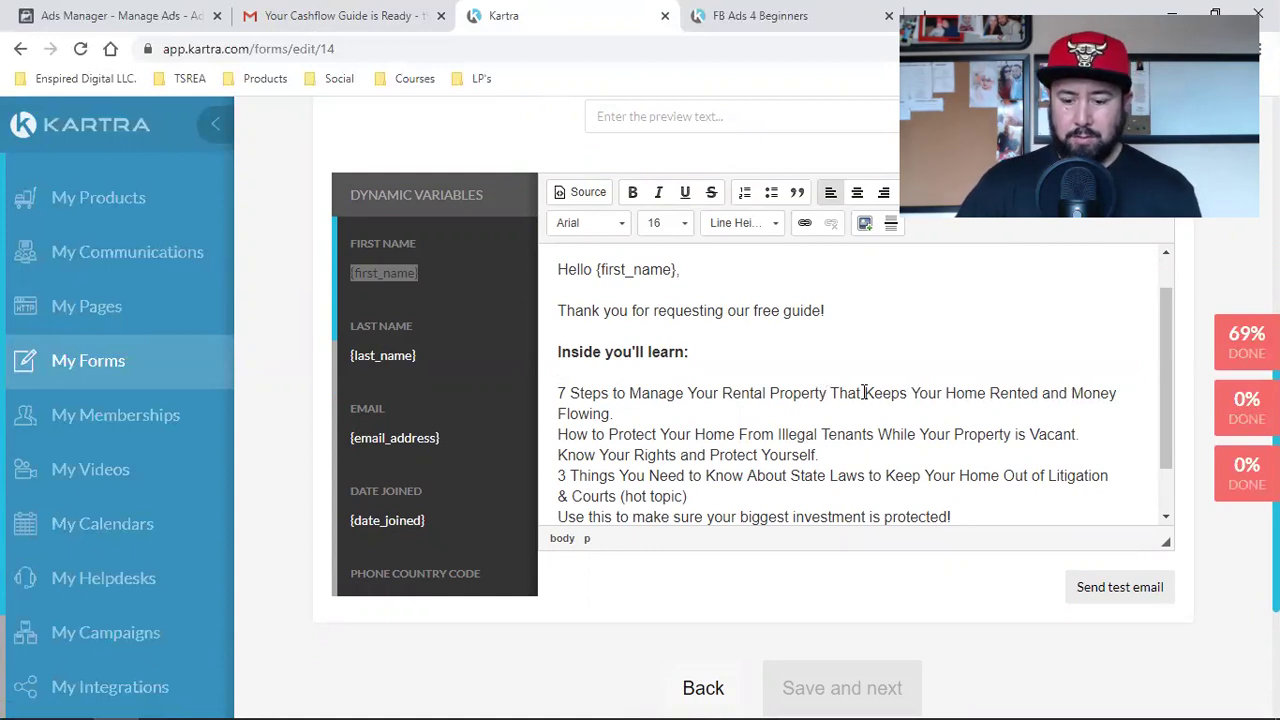
Step: Add blank lines before the How to Protect, Know Your Rights, 3 Things and 'Use this' lines
{"action": "left_click", "coordinate": [550, 434]}
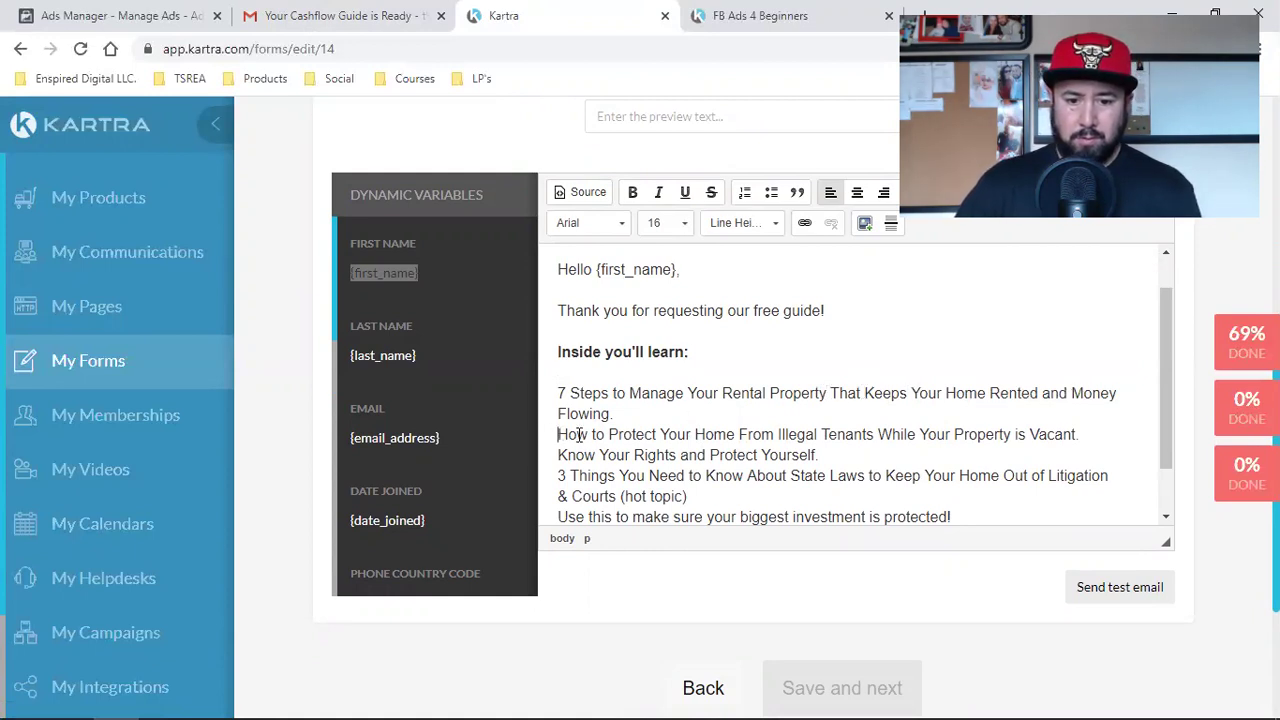
{"action": "key", "text": "Return"}
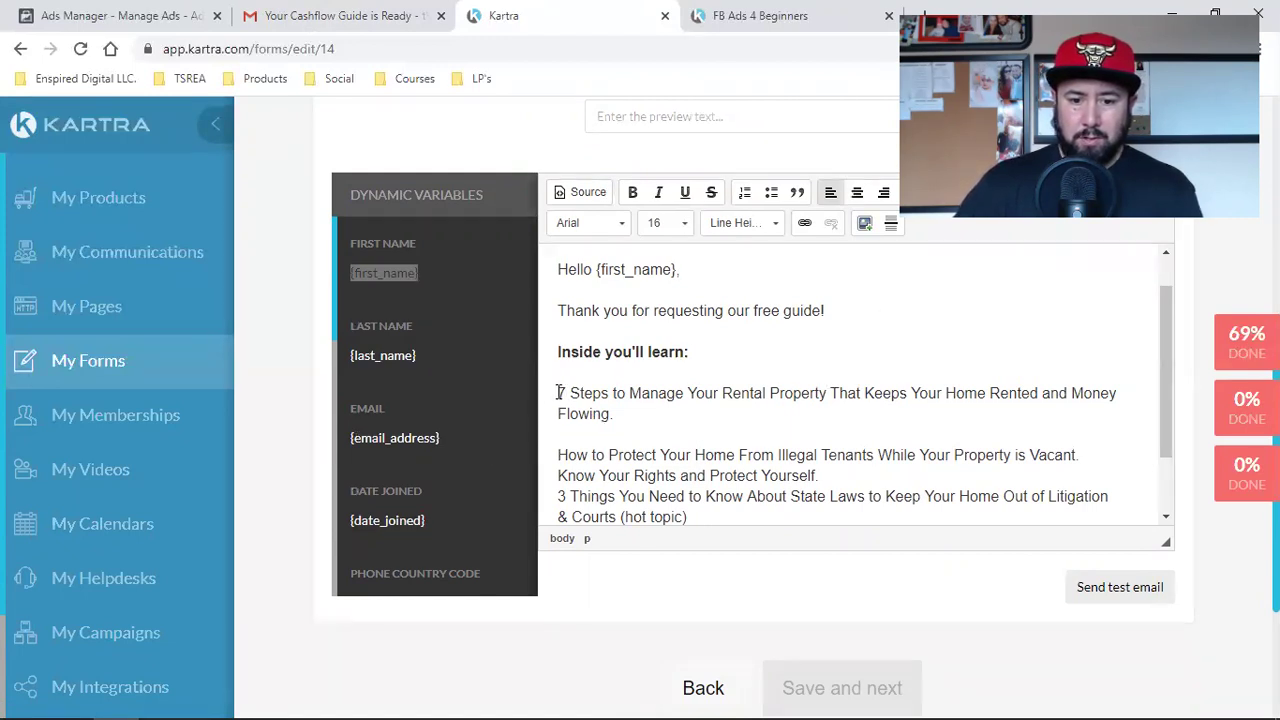
{"action": "type", "text": "1."}
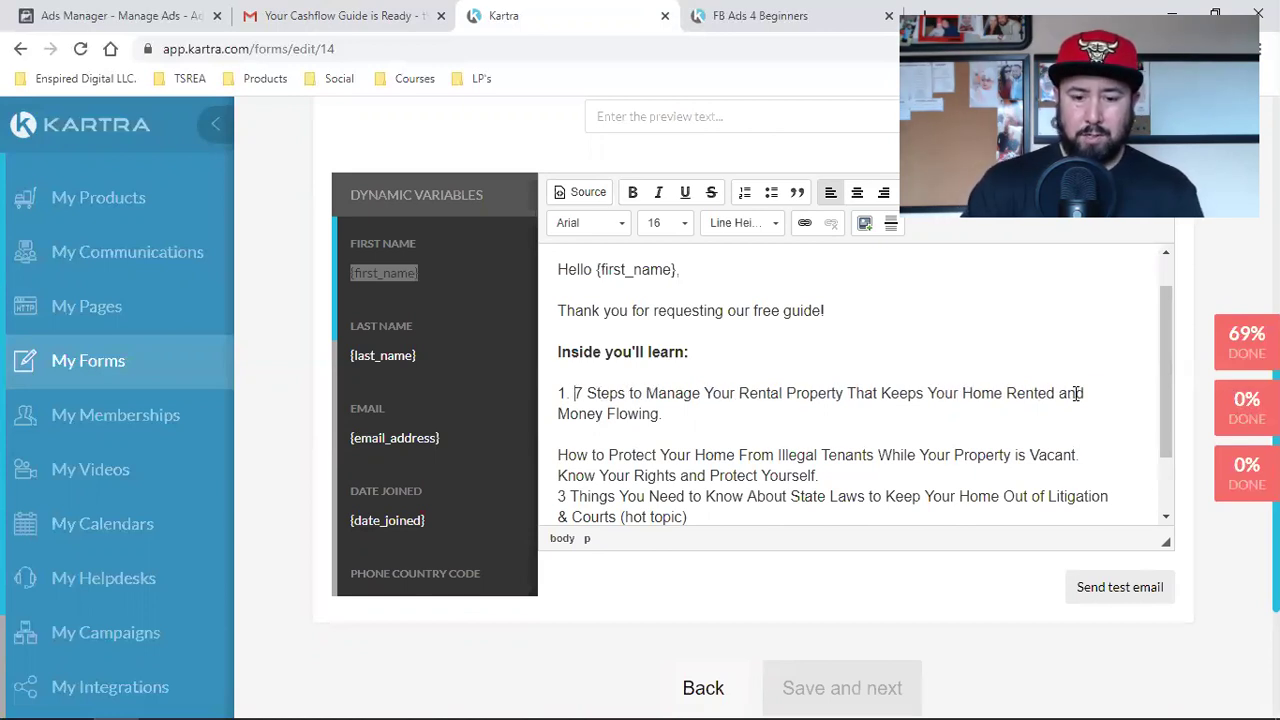
{"action": "key", "text": "BackSpace"}
{"action": "key", "text": "BackSpace"}
{"action": "key", "text": "BackSpace"}
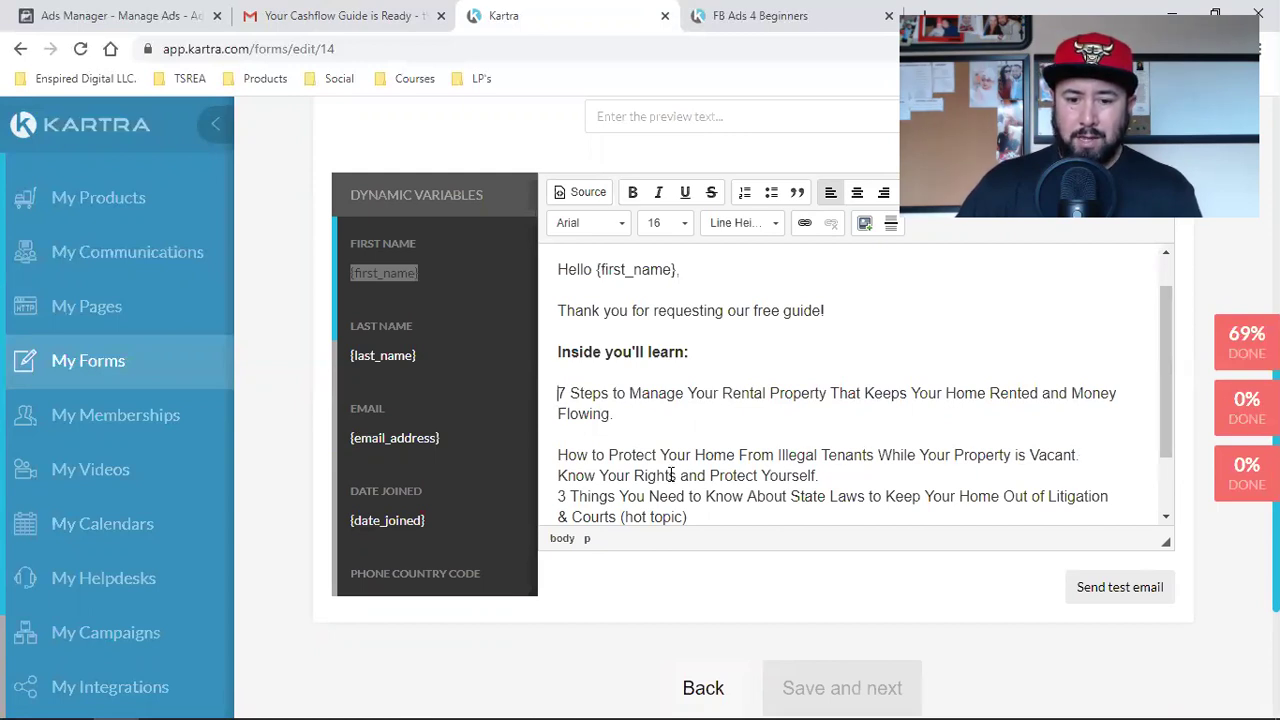
{"action": "left_click", "coordinate": [558, 475]}
{"action": "key", "text": "Return"}
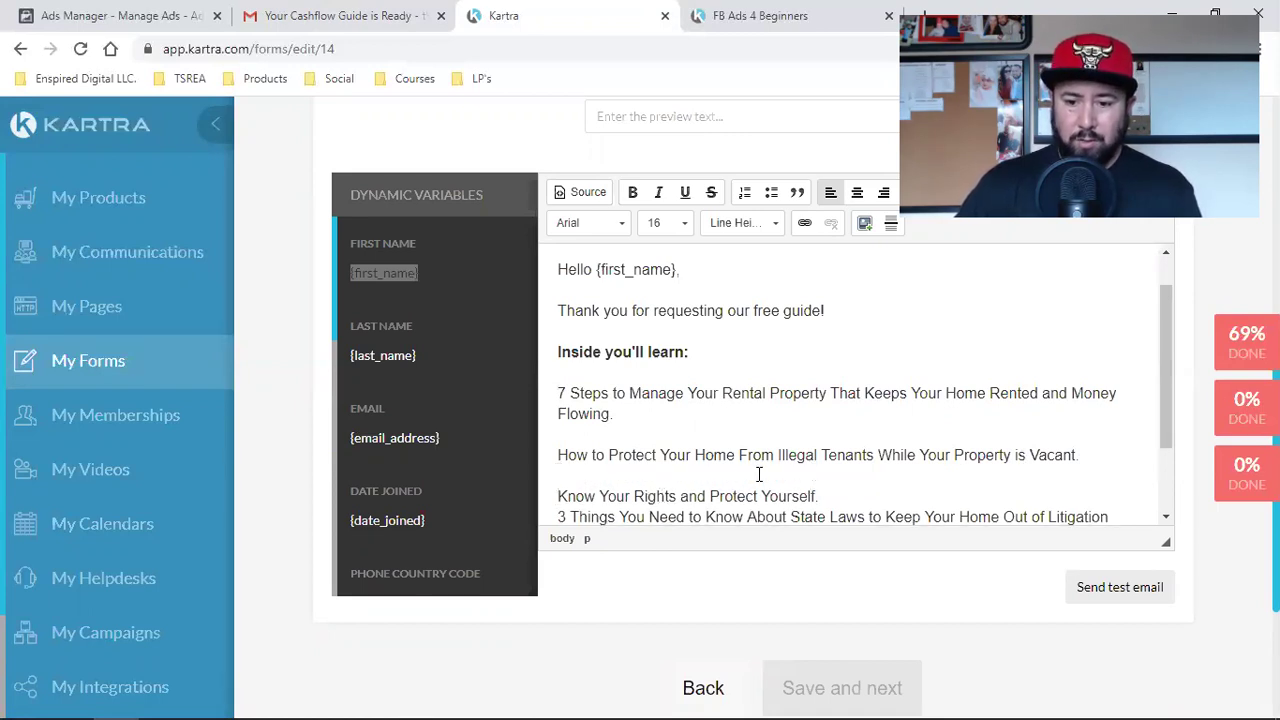
{"action": "left_click_drag", "start_coordinate": [1166, 324], "coordinate": [1153, 364]}
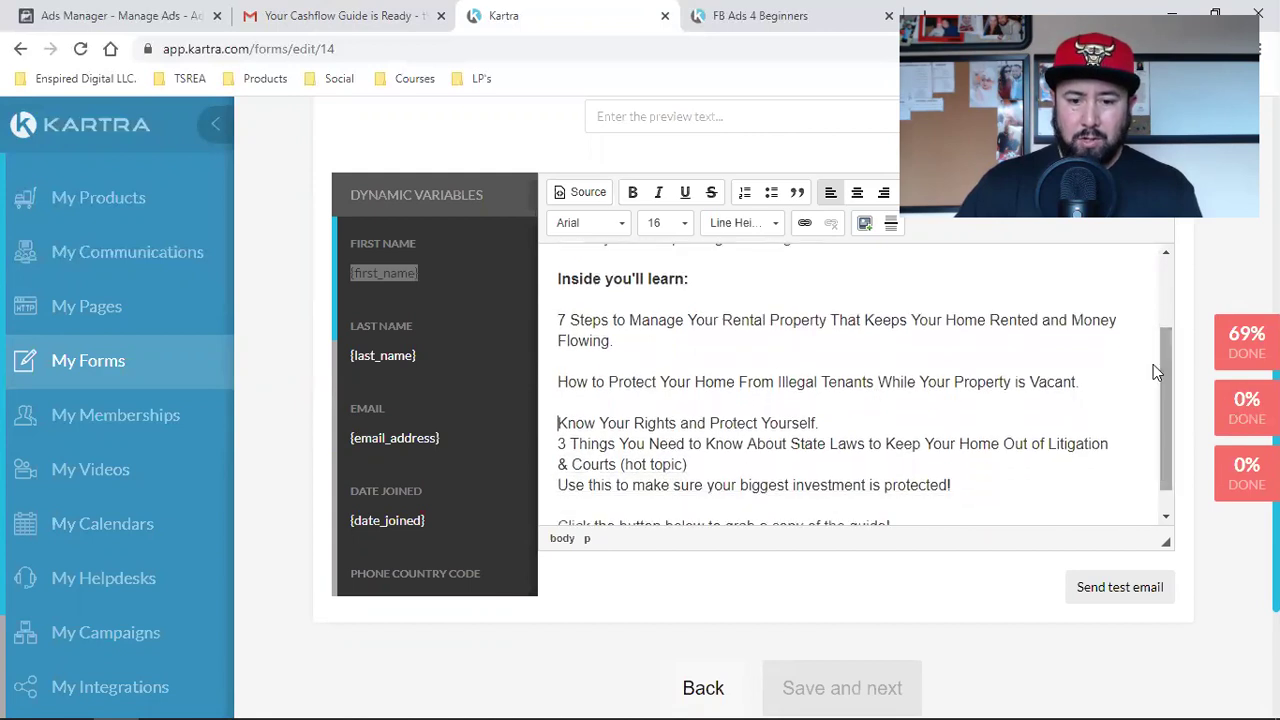
{"action": "left_click", "coordinate": [560, 446]}
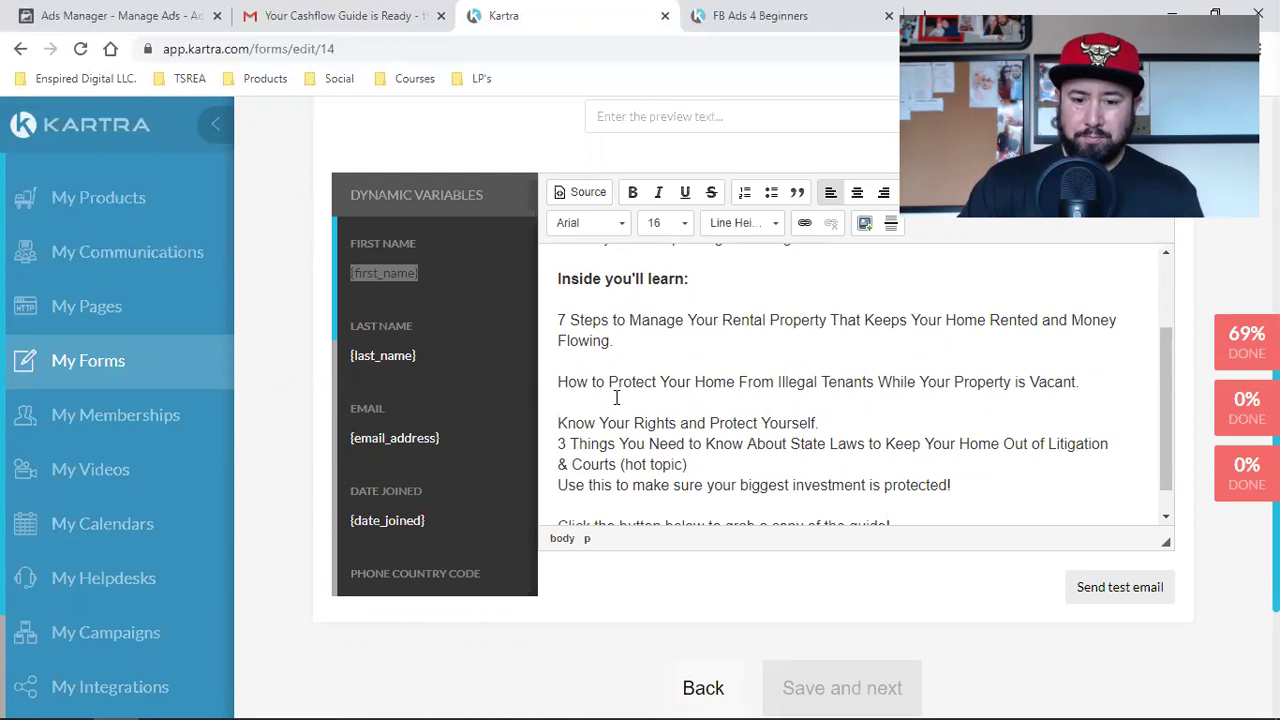
{"action": "key", "text": "Return"}
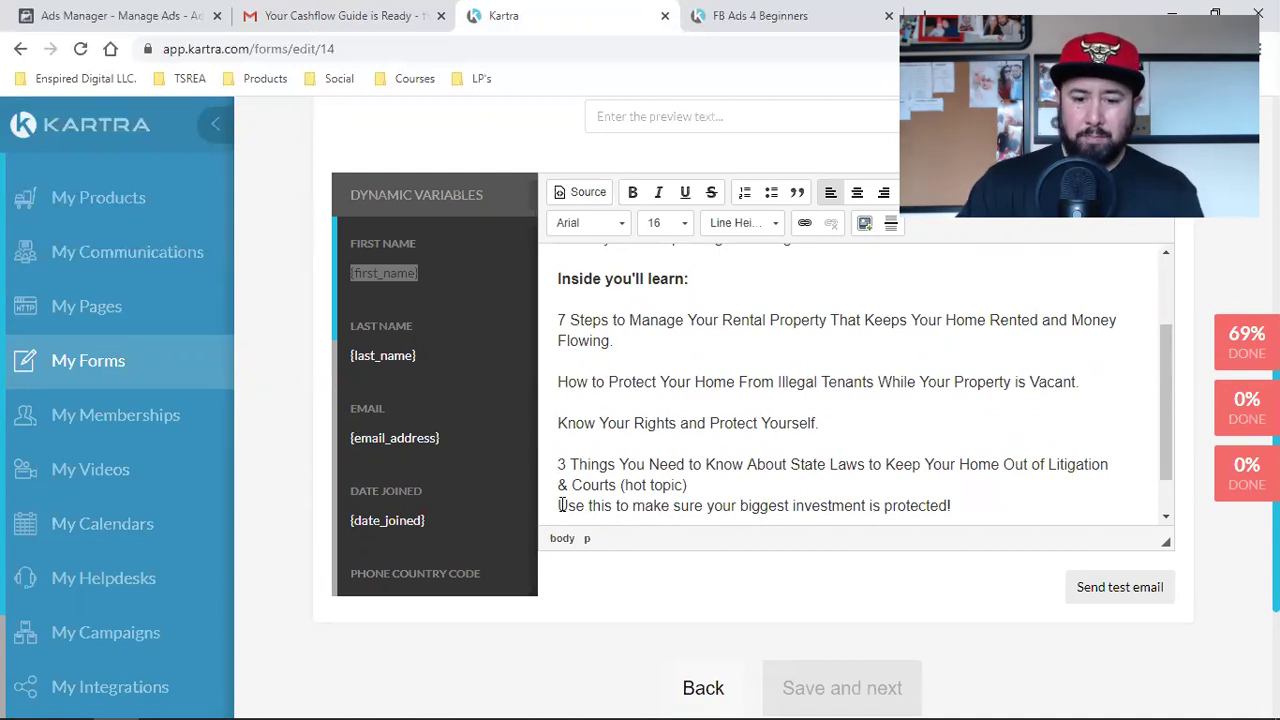
{"action": "key", "text": "Return"}
{"action": "scroll", "coordinate": [897, 446], "scroll_direction": "down", "scroll_amount": 1}
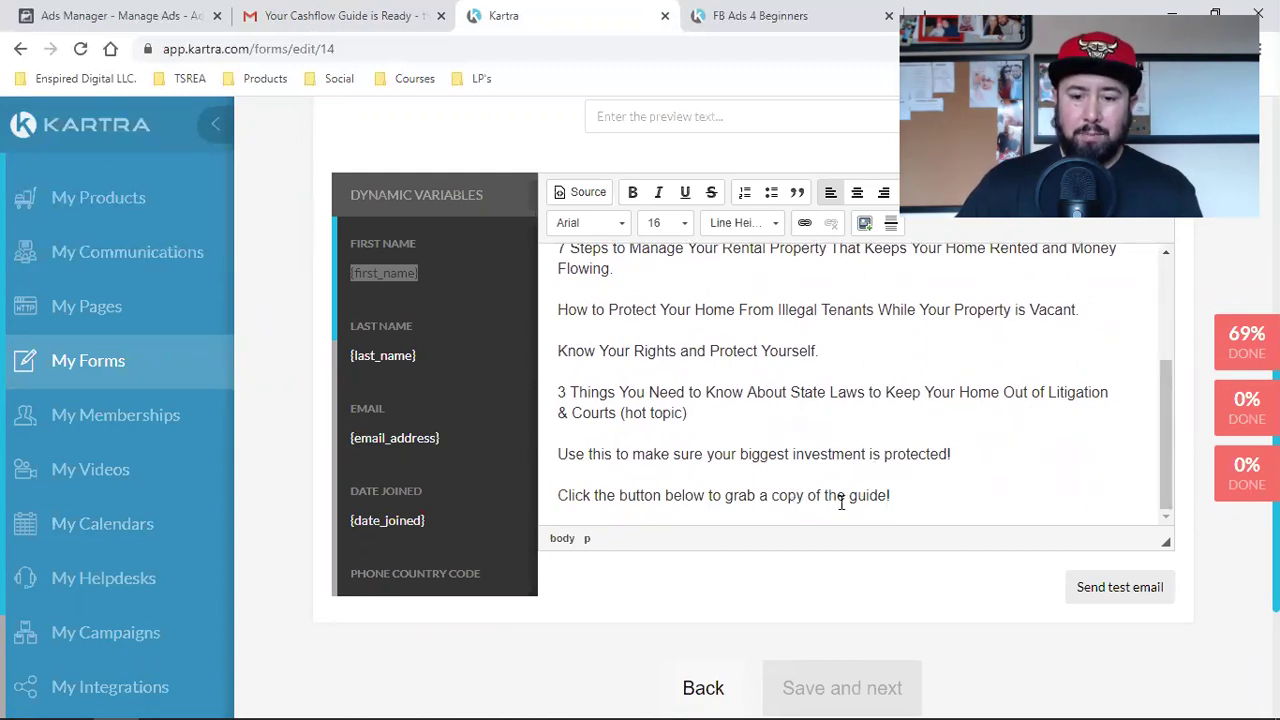
Step: Change the closing line to read 'grab a copy of the guide now!'
{"action": "left_click", "coordinate": [887, 497]}
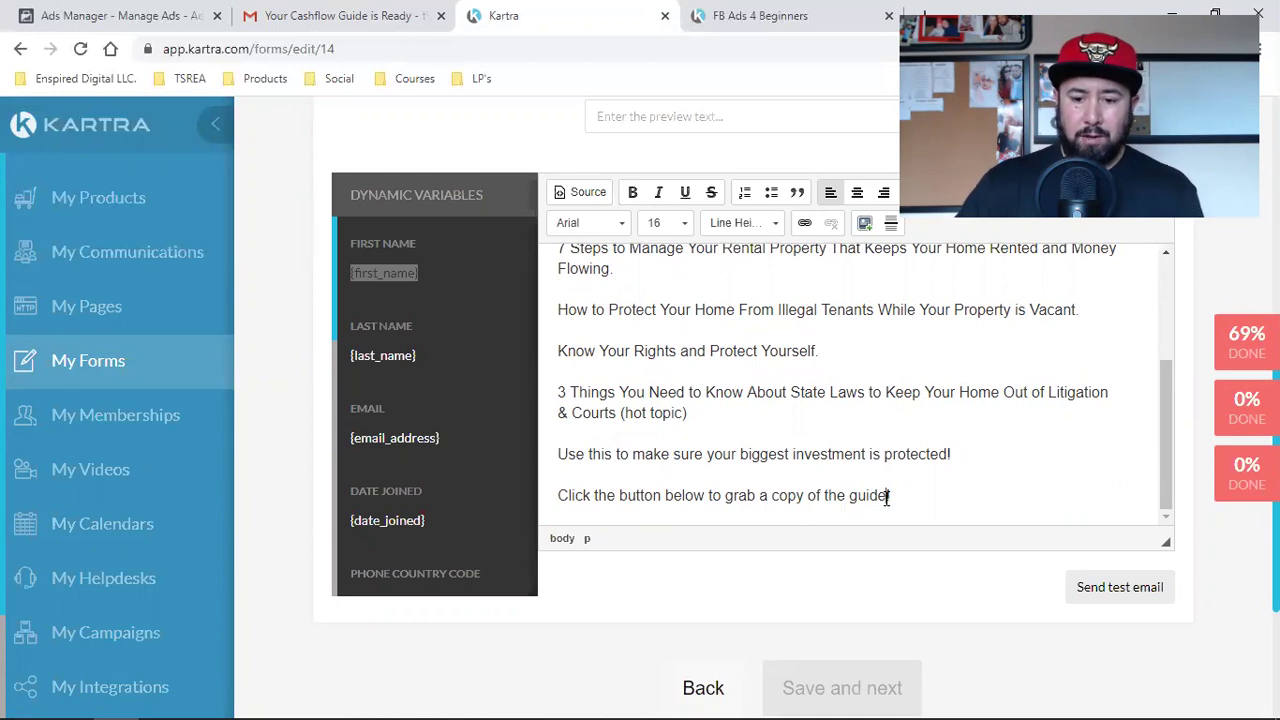
{"action": "type", "text": "now!"}
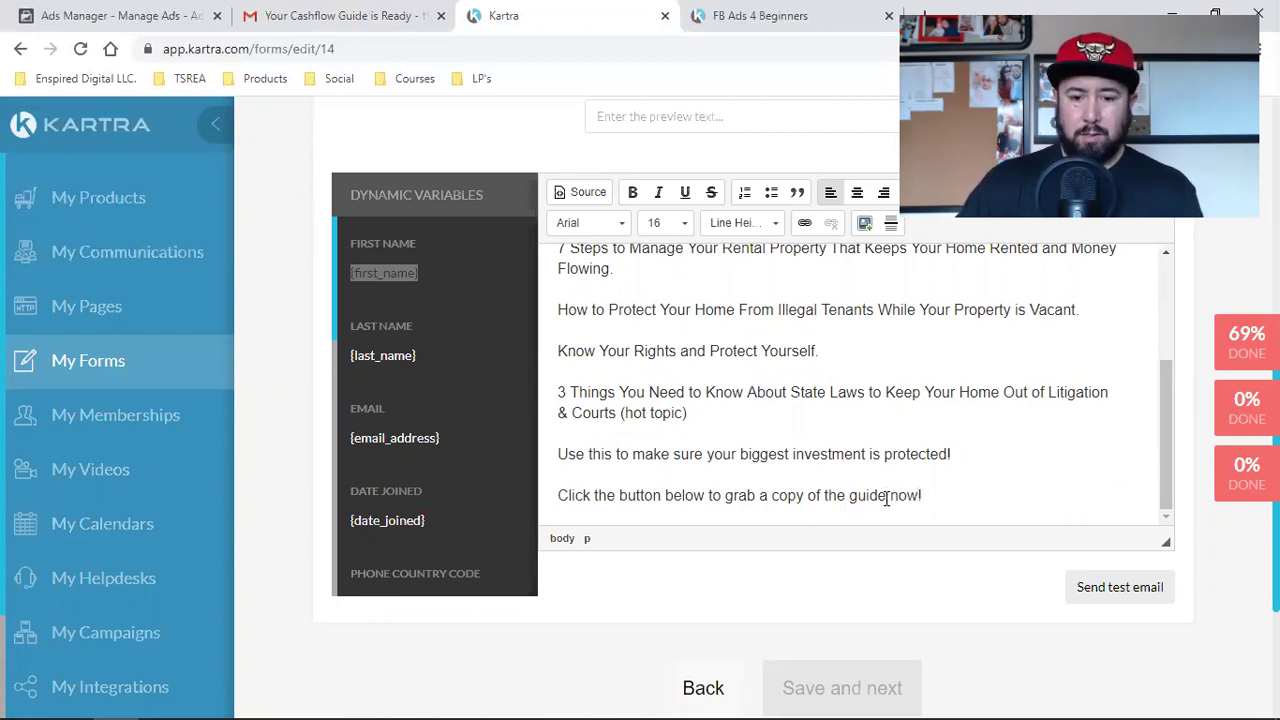
{"action": "left_click", "coordinate": [290, 14]}
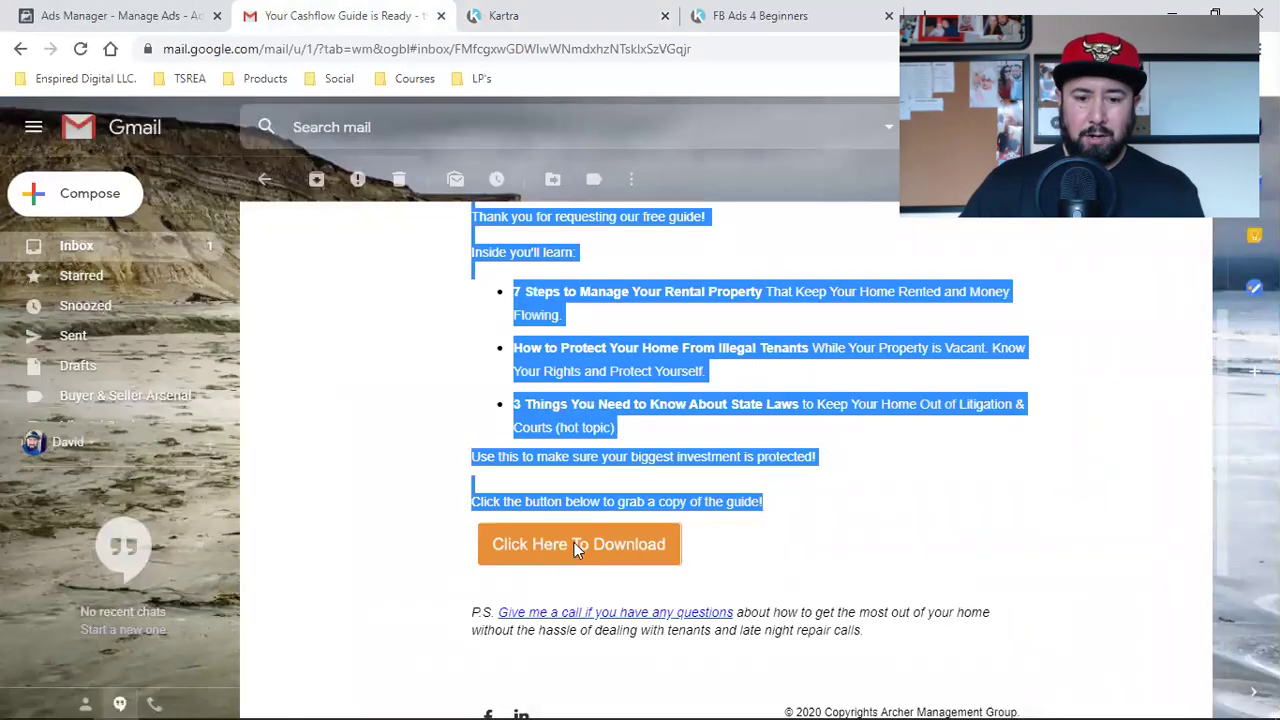
Step: Open the 'Click Here To Download' guide link from the test email
{"action": "left_click", "coordinate": [576, 546]}
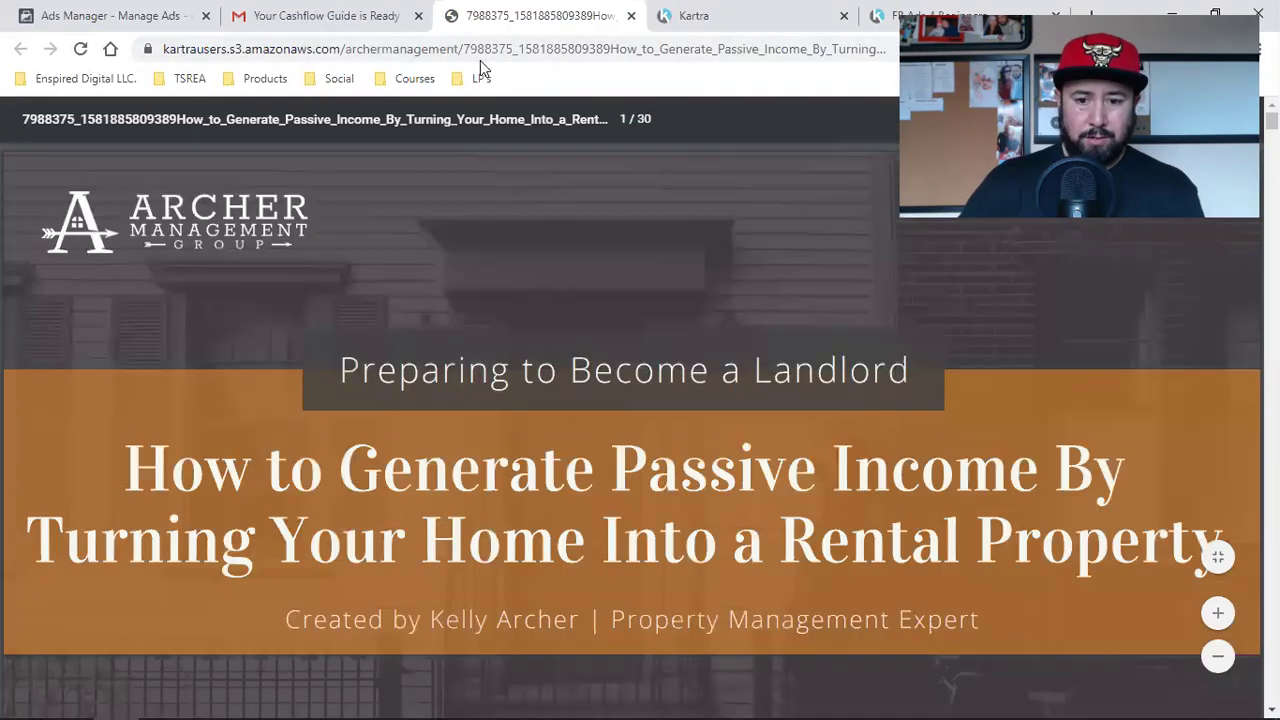
Step: Scroll through the rental-property guide PDF and select its full web address for copying
{"action": "scroll", "coordinate": [480, 336], "scroll_direction": "down", "scroll_amount": 3}
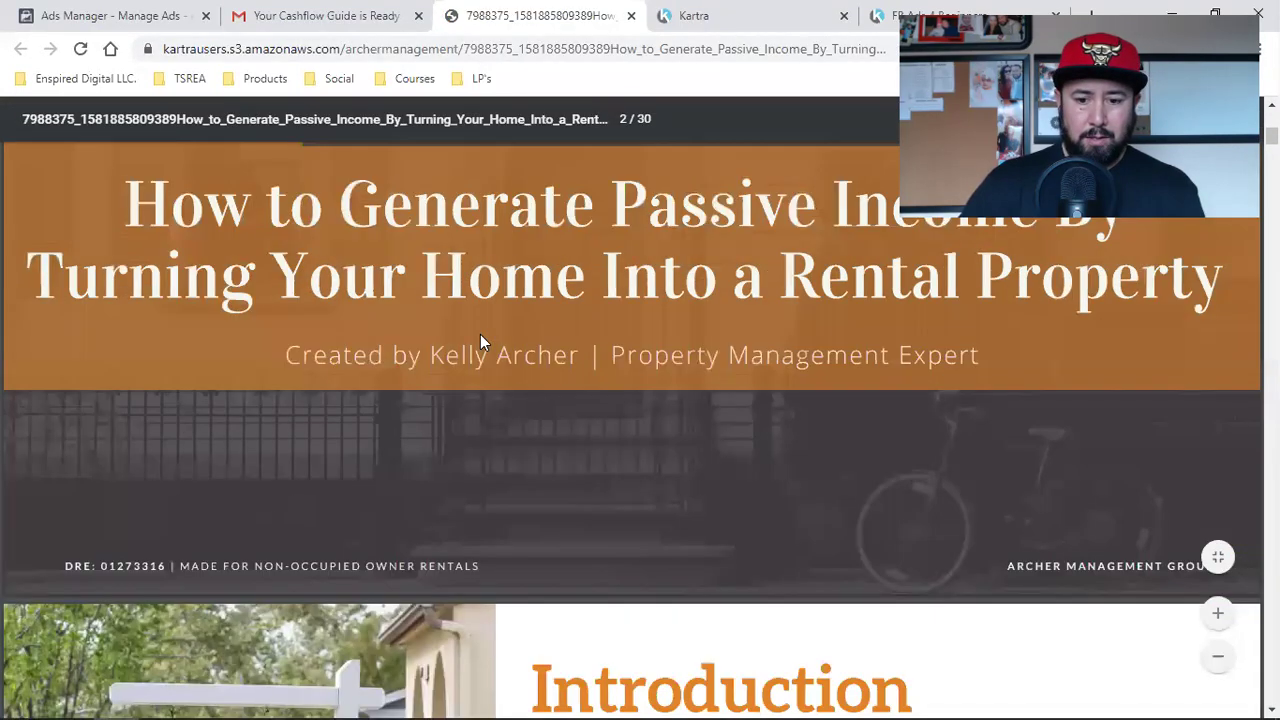
{"action": "scroll", "coordinate": [480, 340], "scroll_direction": "down", "scroll_amount": 15}
{"action": "scroll", "coordinate": [480, 340], "scroll_direction": "up", "scroll_amount": 3}
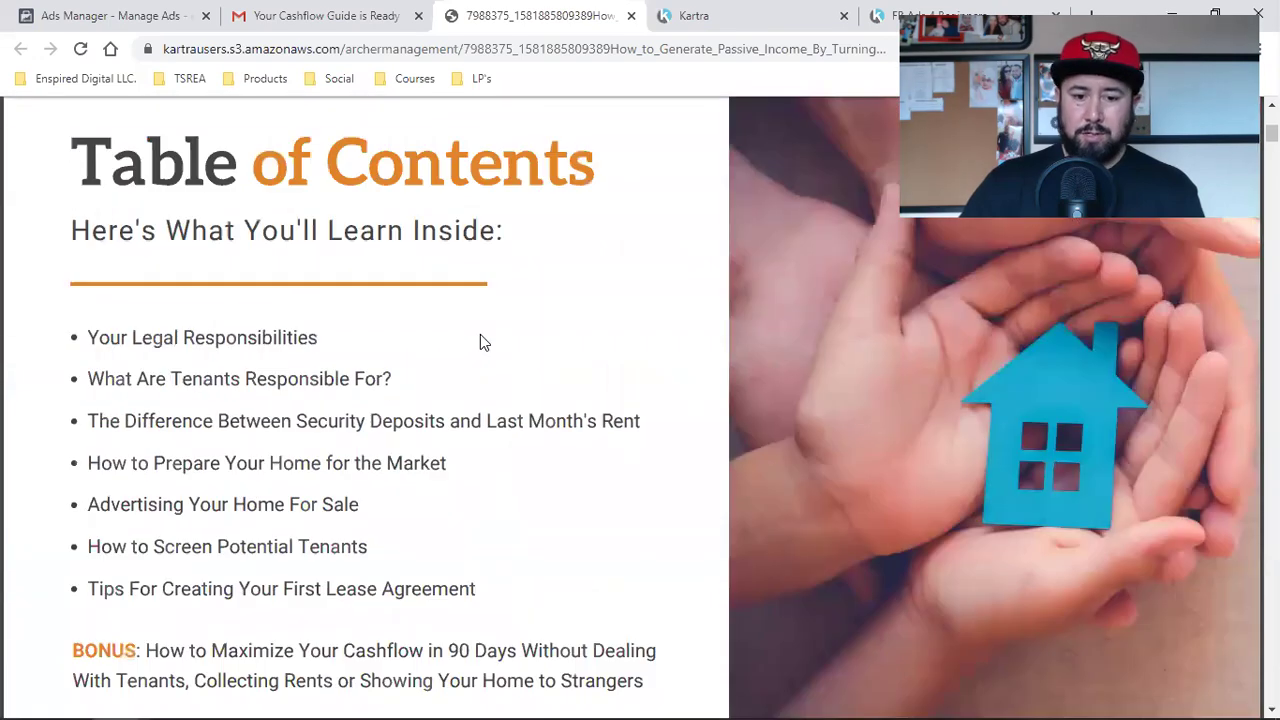
{"action": "scroll", "coordinate": [480, 340], "scroll_direction": "up", "scroll_amount": 10}
{"action": "scroll", "coordinate": [480, 340], "scroll_direction": "down", "scroll_amount": 7}
{"action": "scroll", "coordinate": [481, 337], "scroll_direction": "down", "scroll_amount": 15}
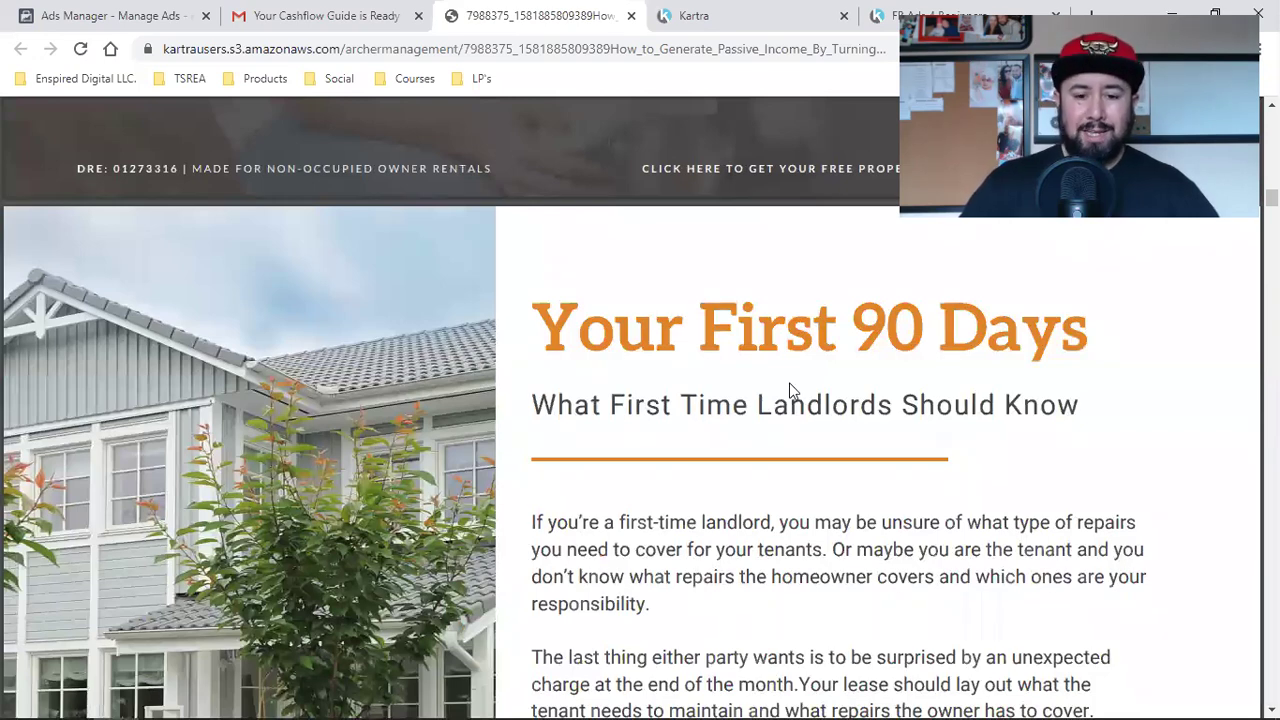
{"action": "scroll", "coordinate": [789, 390], "scroll_direction": "up", "scroll_amount": 20}
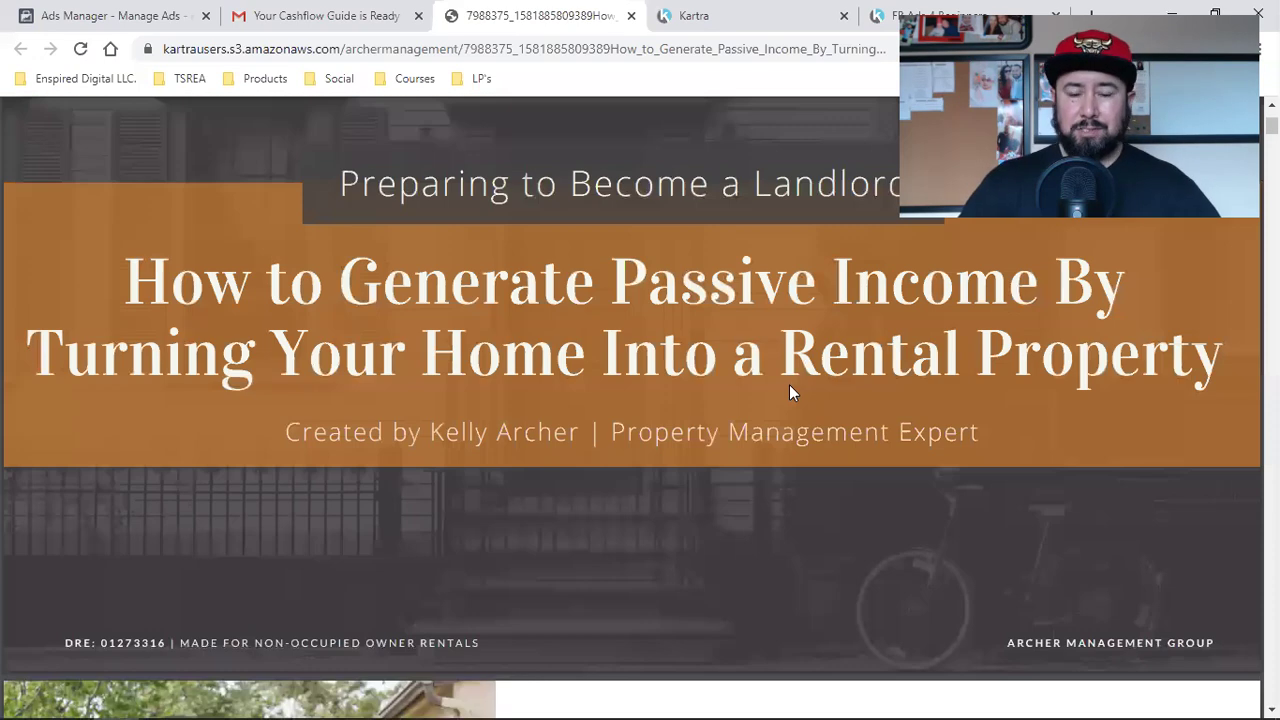
{"action": "scroll", "coordinate": [789, 386], "scroll_direction": "down", "scroll_amount": 10}
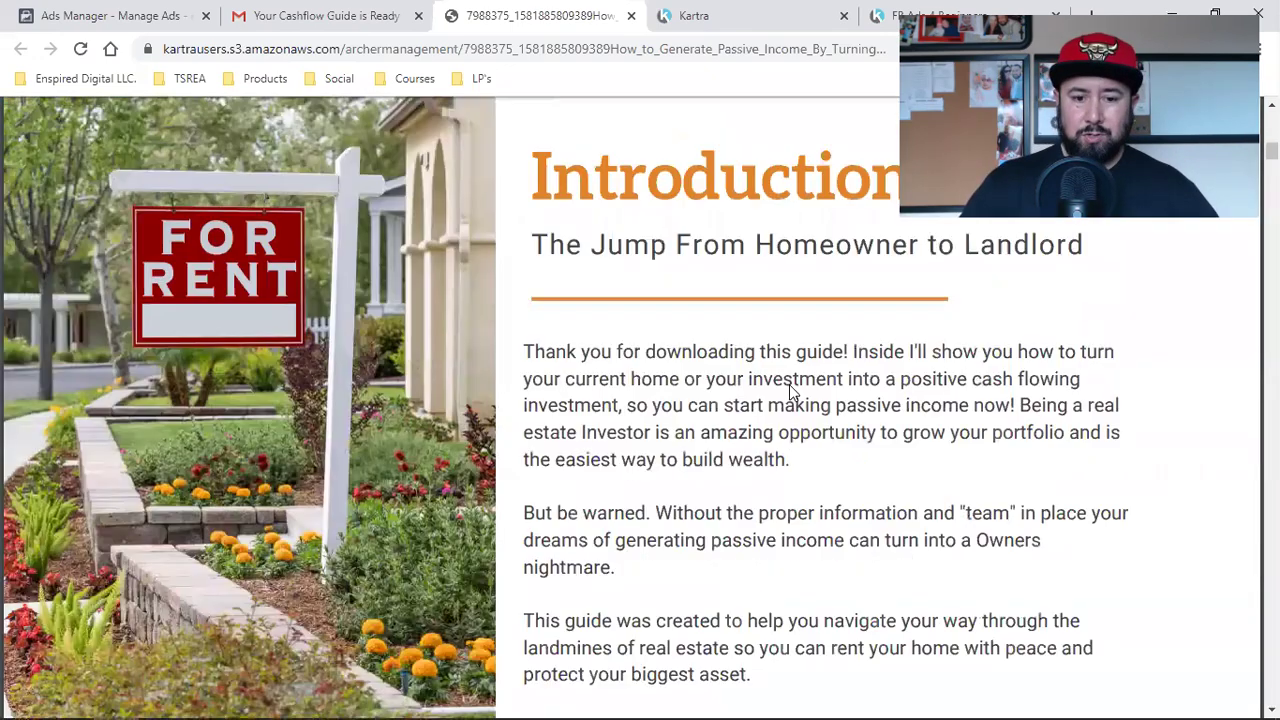
{"action": "scroll", "coordinate": [783, 427], "scroll_direction": "down", "scroll_amount": 5}
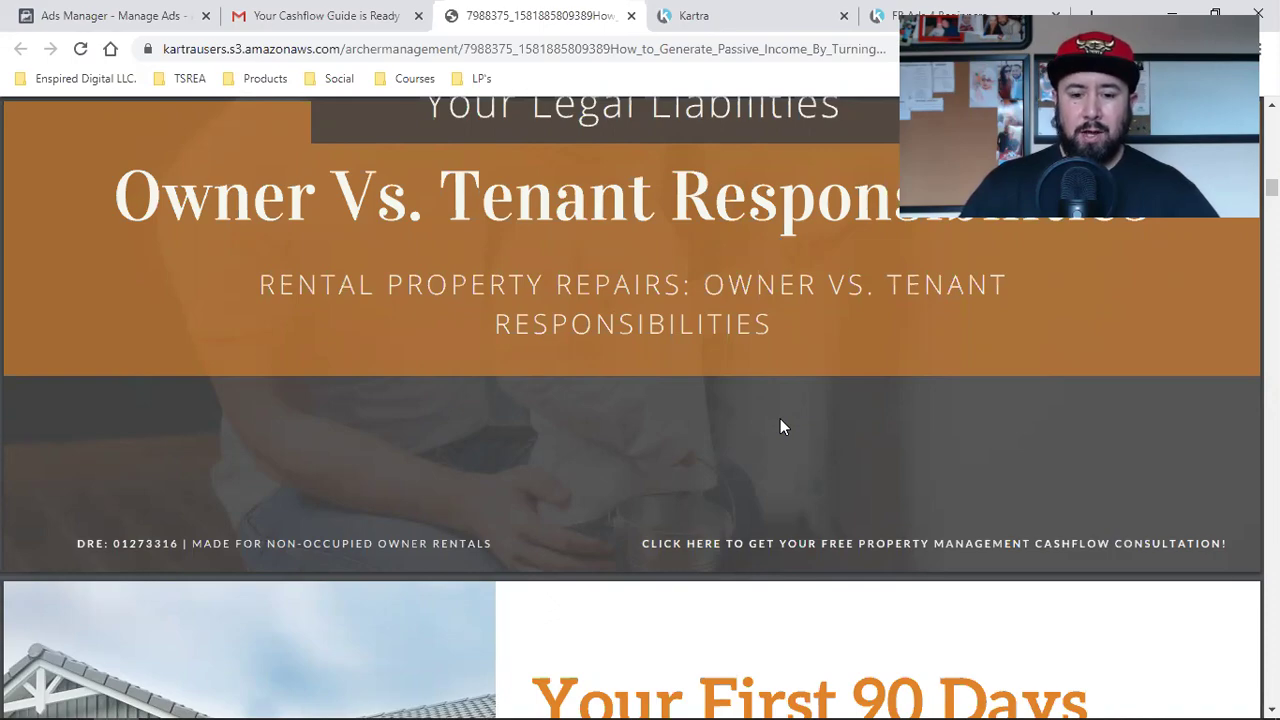
{"action": "scroll", "coordinate": [782, 427], "scroll_direction": "down", "scroll_amount": 12}
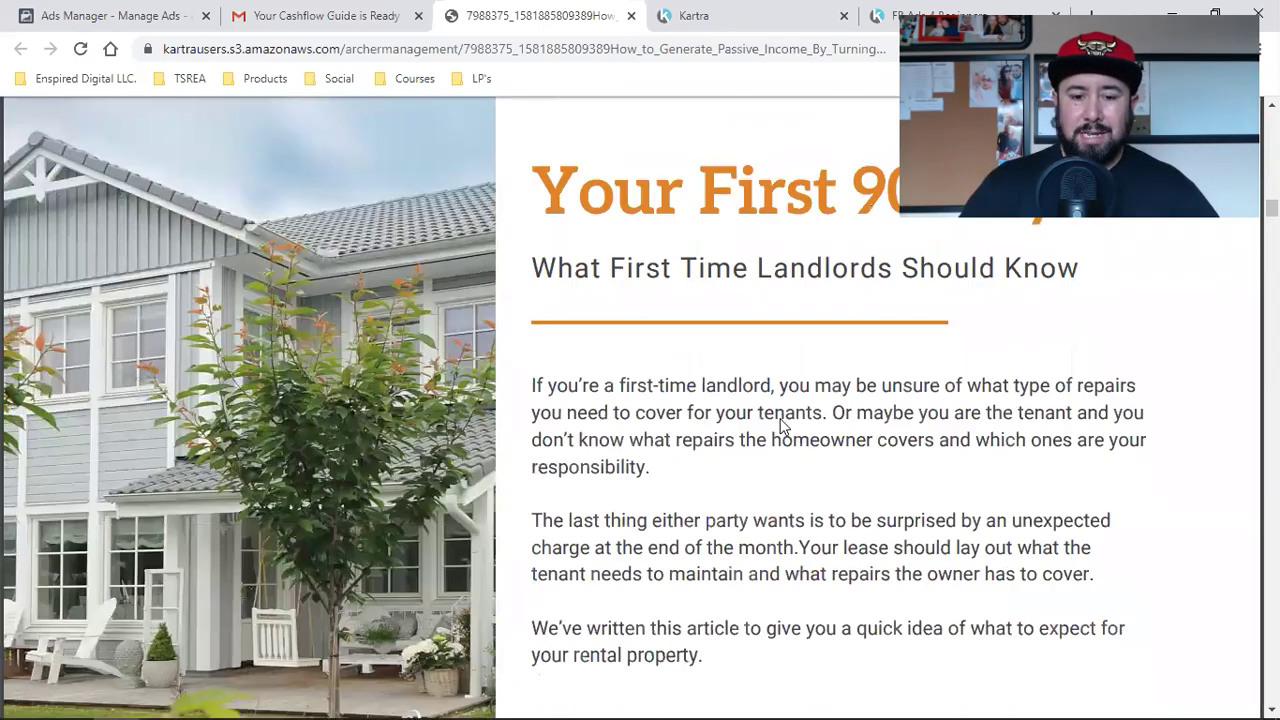
{"action": "scroll", "coordinate": [782, 427], "scroll_direction": "down", "scroll_amount": 4}
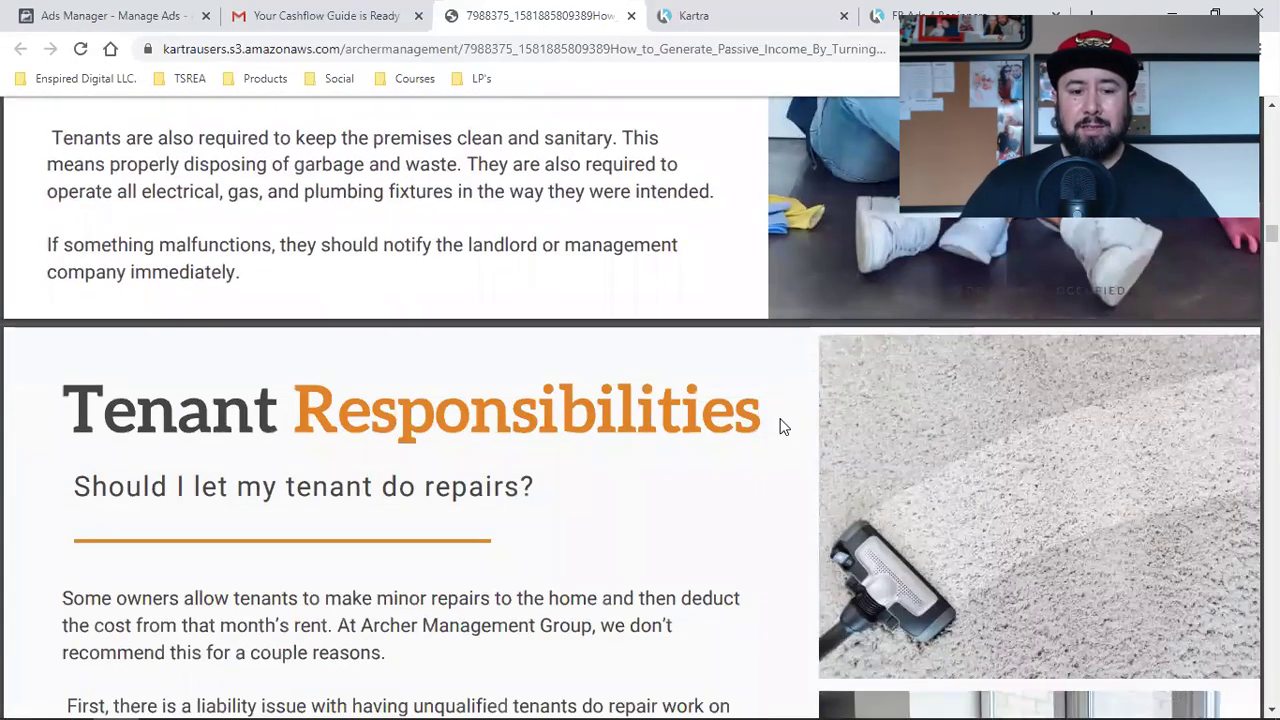
{"action": "scroll", "coordinate": [782, 427], "scroll_direction": "up", "scroll_amount": 7}
{"action": "scroll", "coordinate": [782, 427], "scroll_direction": "up", "scroll_amount": 8}
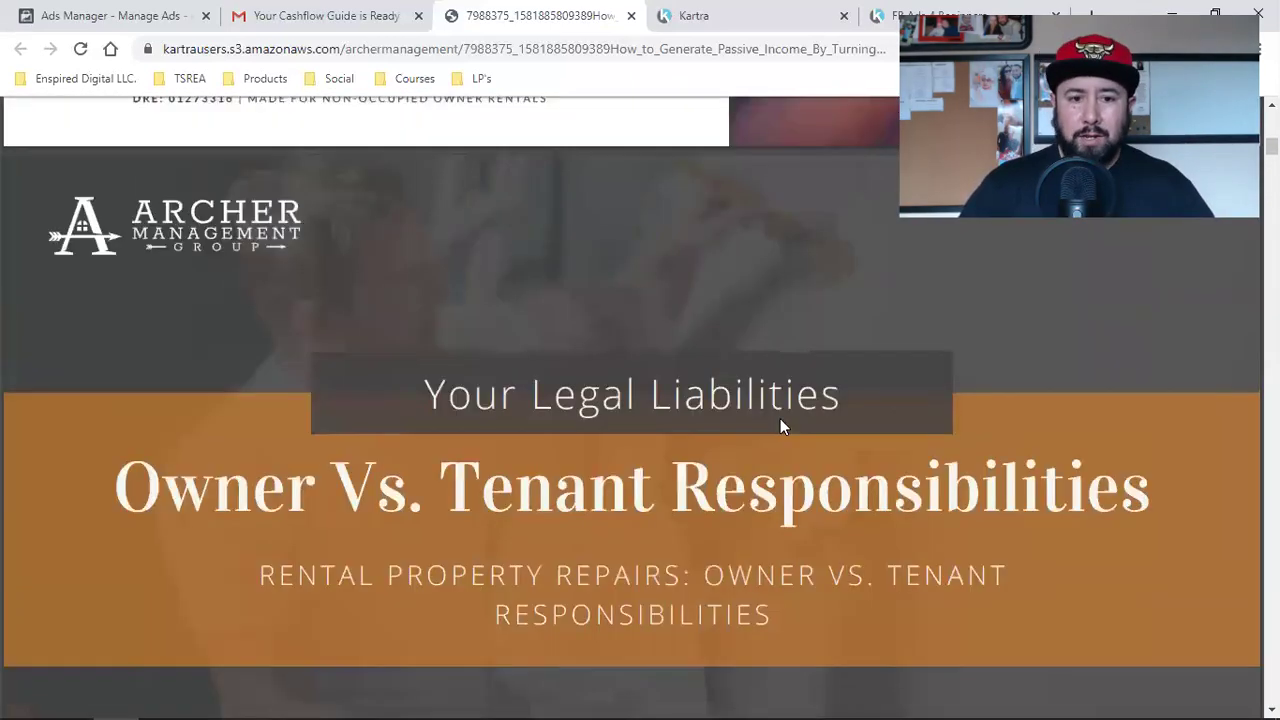
{"action": "scroll", "coordinate": [780, 418], "scroll_direction": "down", "scroll_amount": 5}
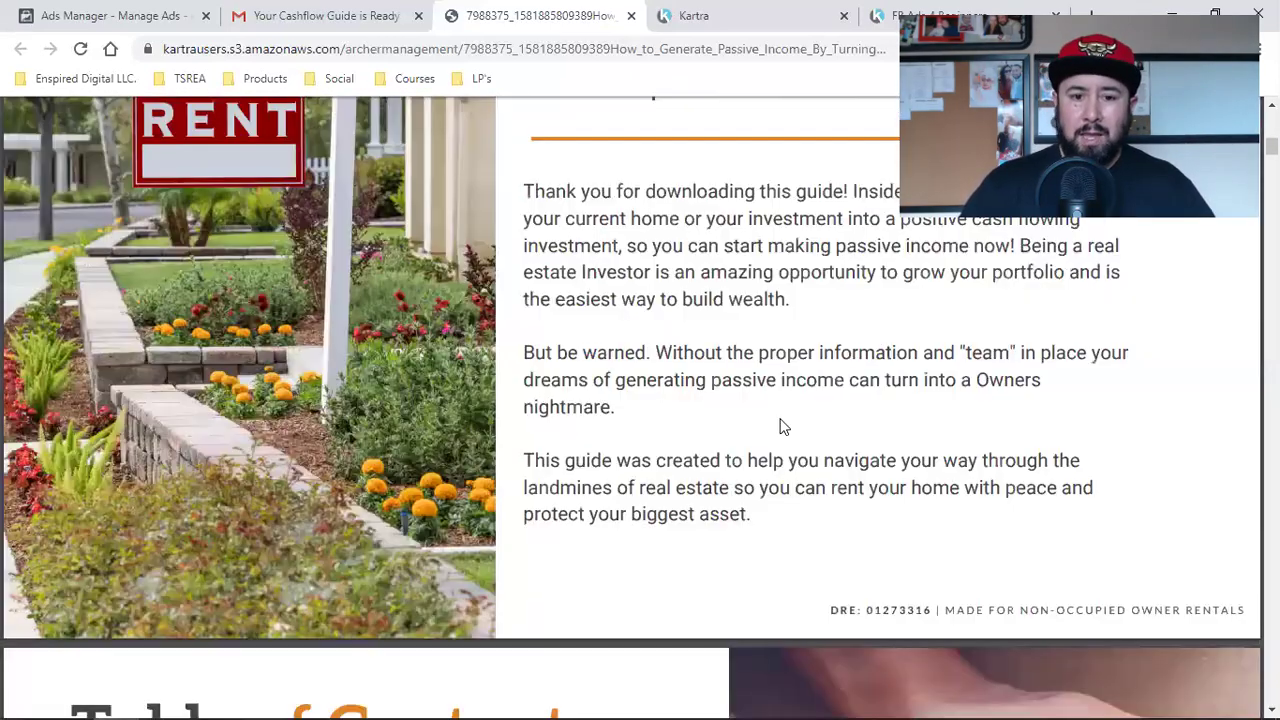
{"action": "triple_click", "coordinate": [430, 49]}
{"action": "right_click", "coordinate": [430, 52]}
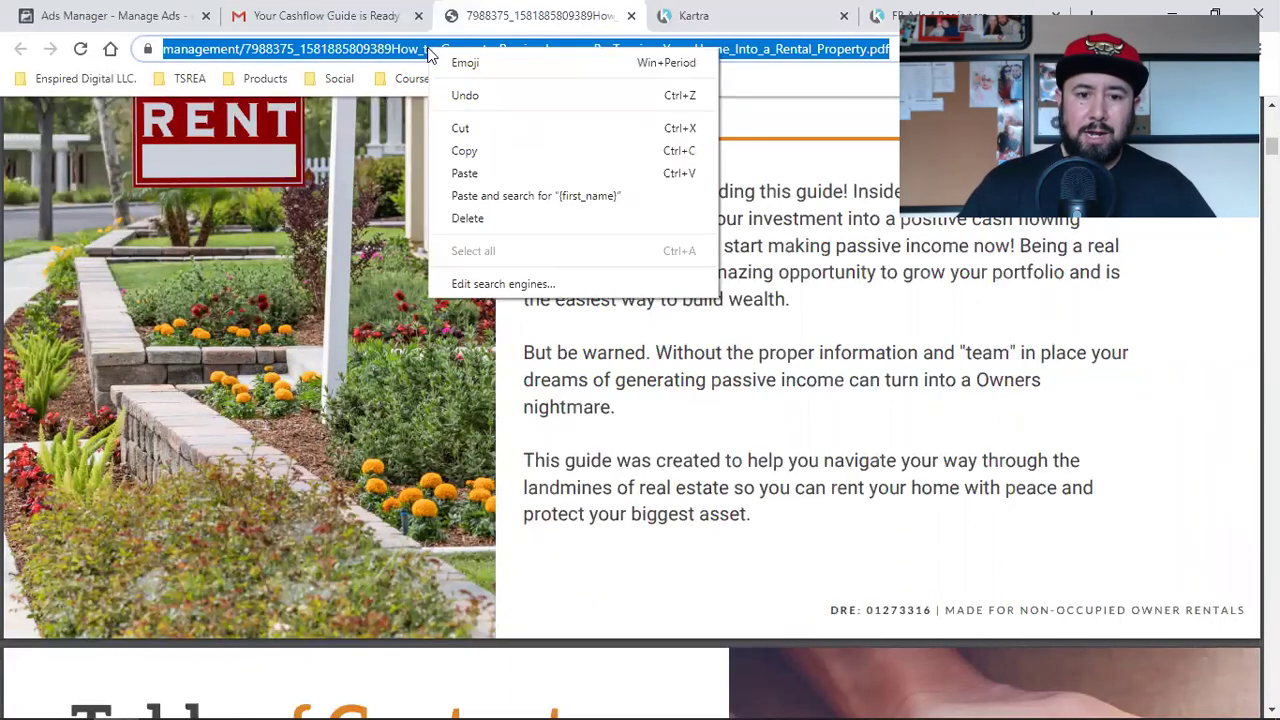
Step: Copy the guide PDF's web address and compare the test email with the Kartra draft
{"action": "left_click", "coordinate": [462, 150]}
{"action": "left_click", "coordinate": [313, 12]}
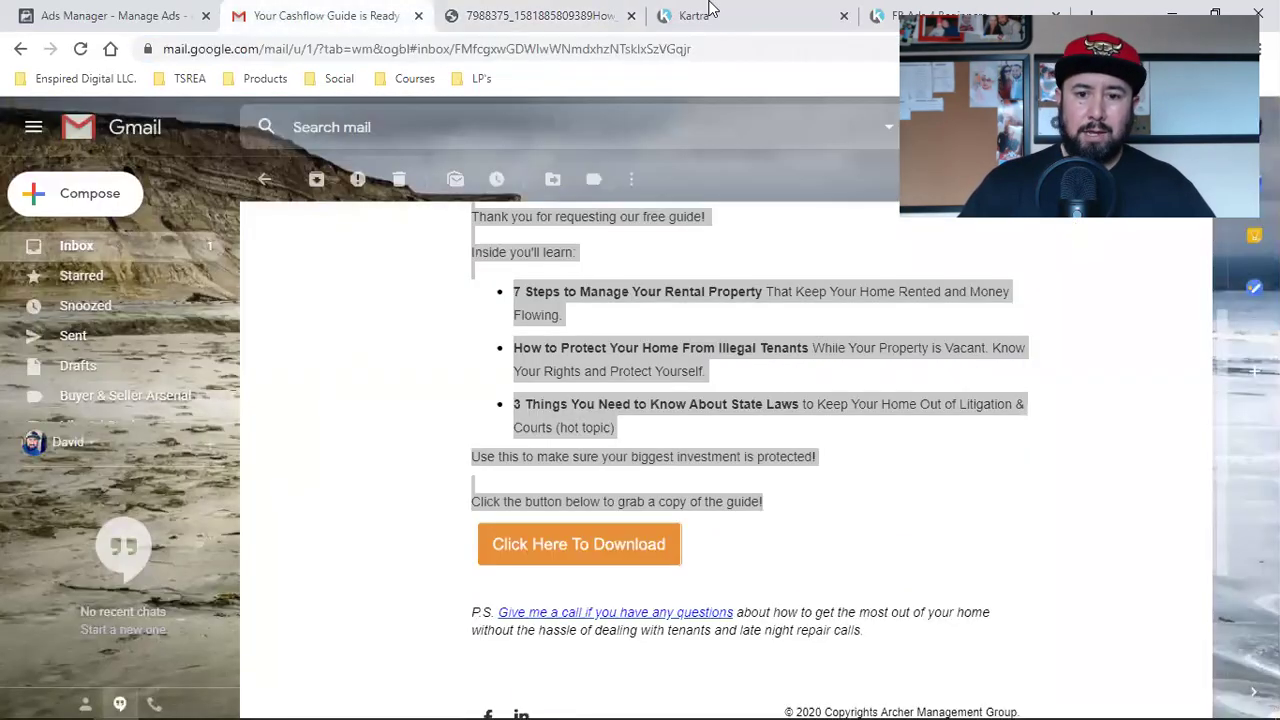
{"action": "left_click", "coordinate": [723, 12]}
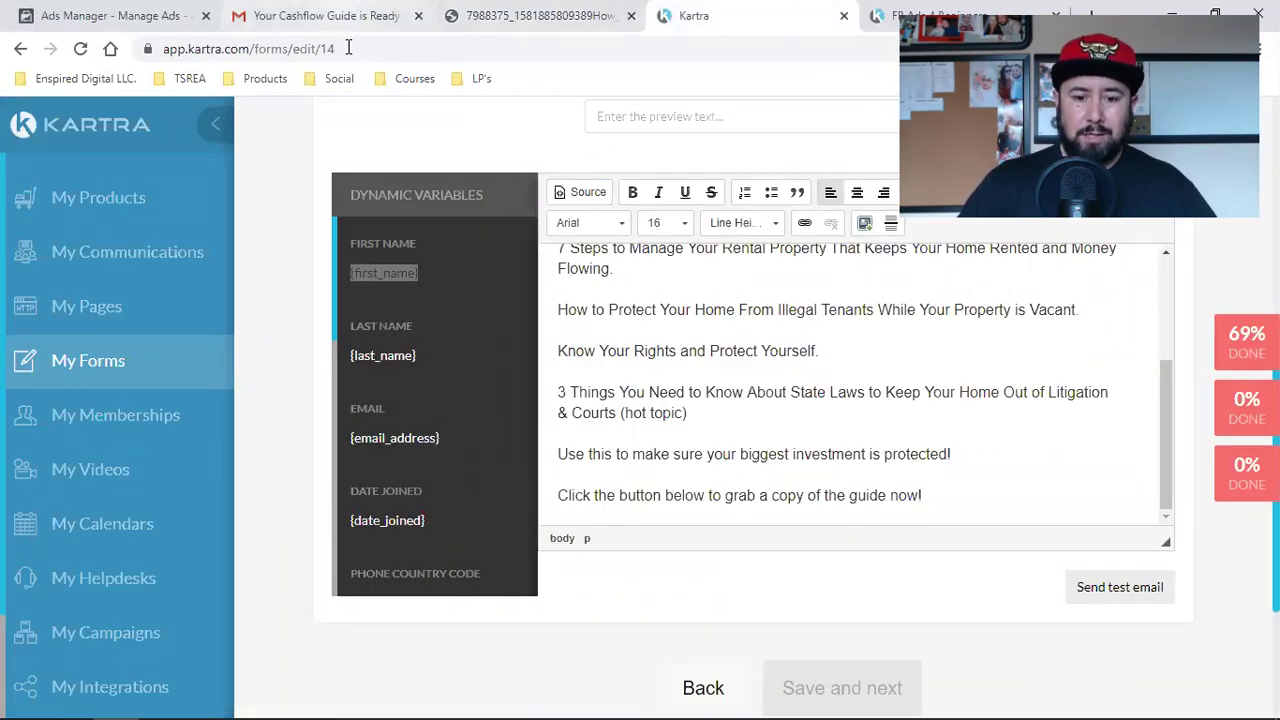
{"action": "left_click", "coordinate": [342, 12]}
{"action": "scroll", "coordinate": [755, 490], "scroll_direction": "down", "scroll_amount": 1}
{"action": "scroll", "coordinate": [757, 492], "scroll_direction": "down", "scroll_amount": 1}
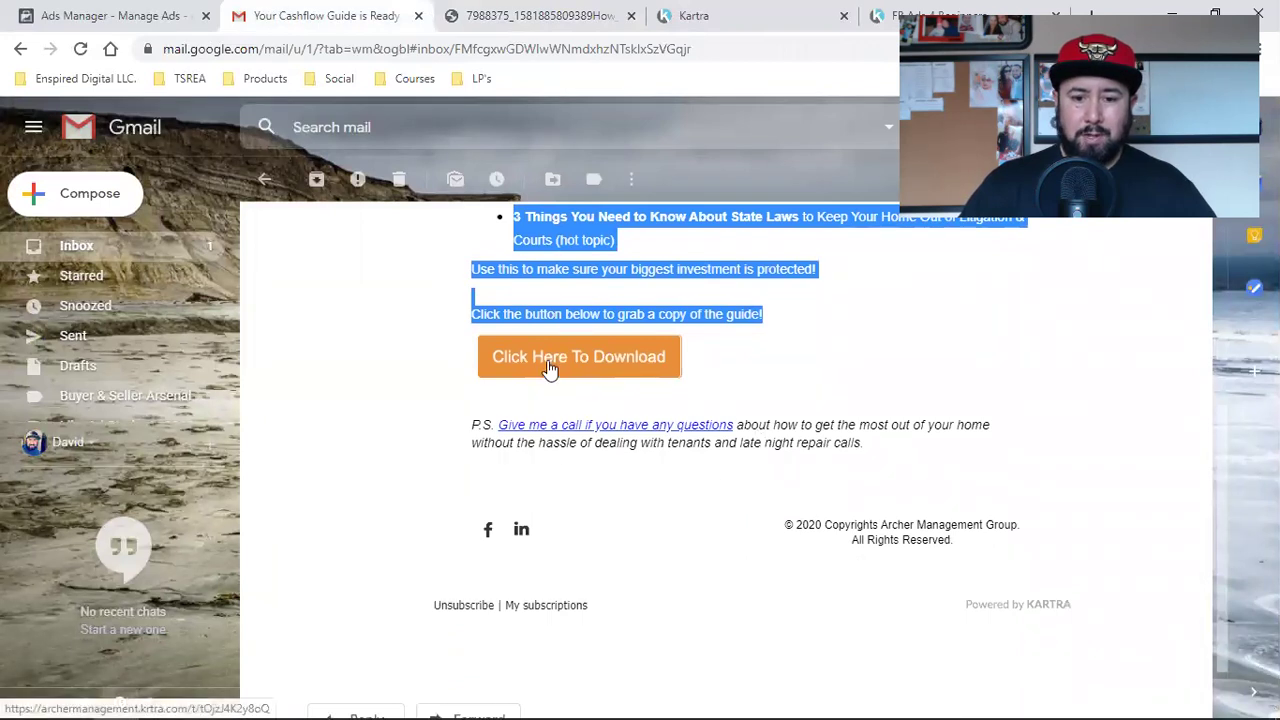
{"action": "left_click", "coordinate": [675, 8]}
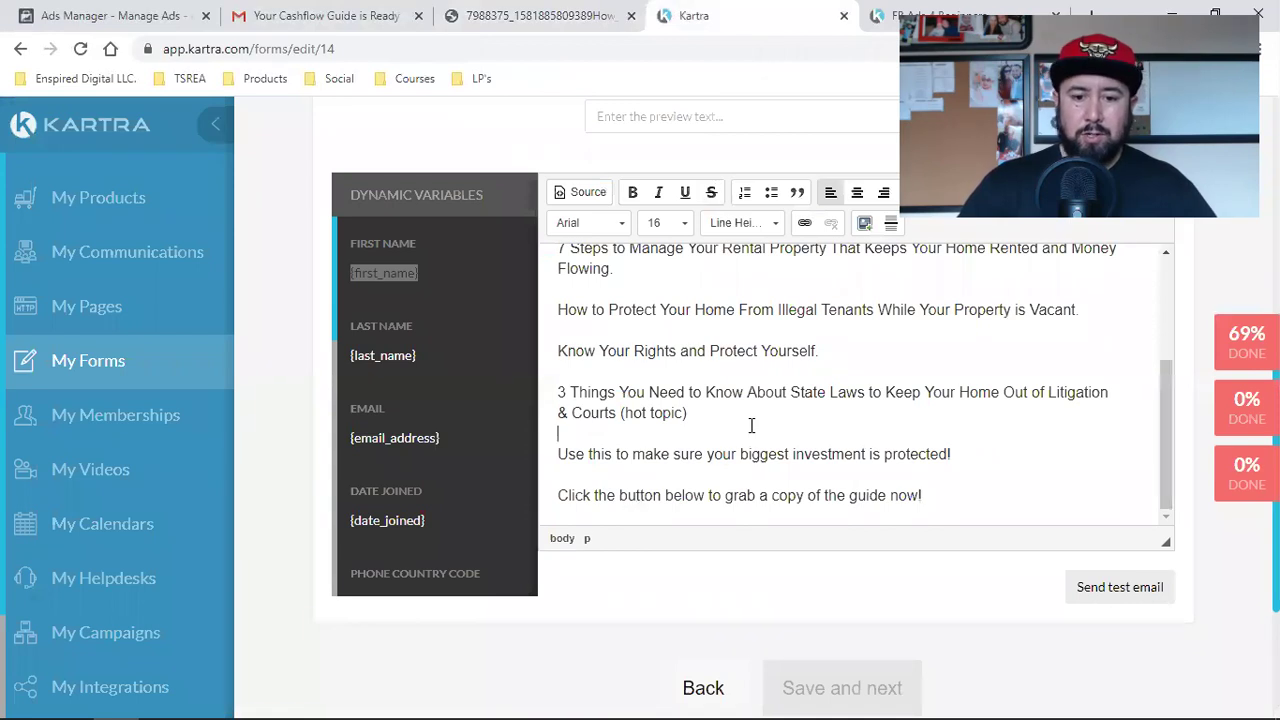
{"action": "scroll", "coordinate": [751, 426], "scroll_direction": "up", "scroll_amount": 3}
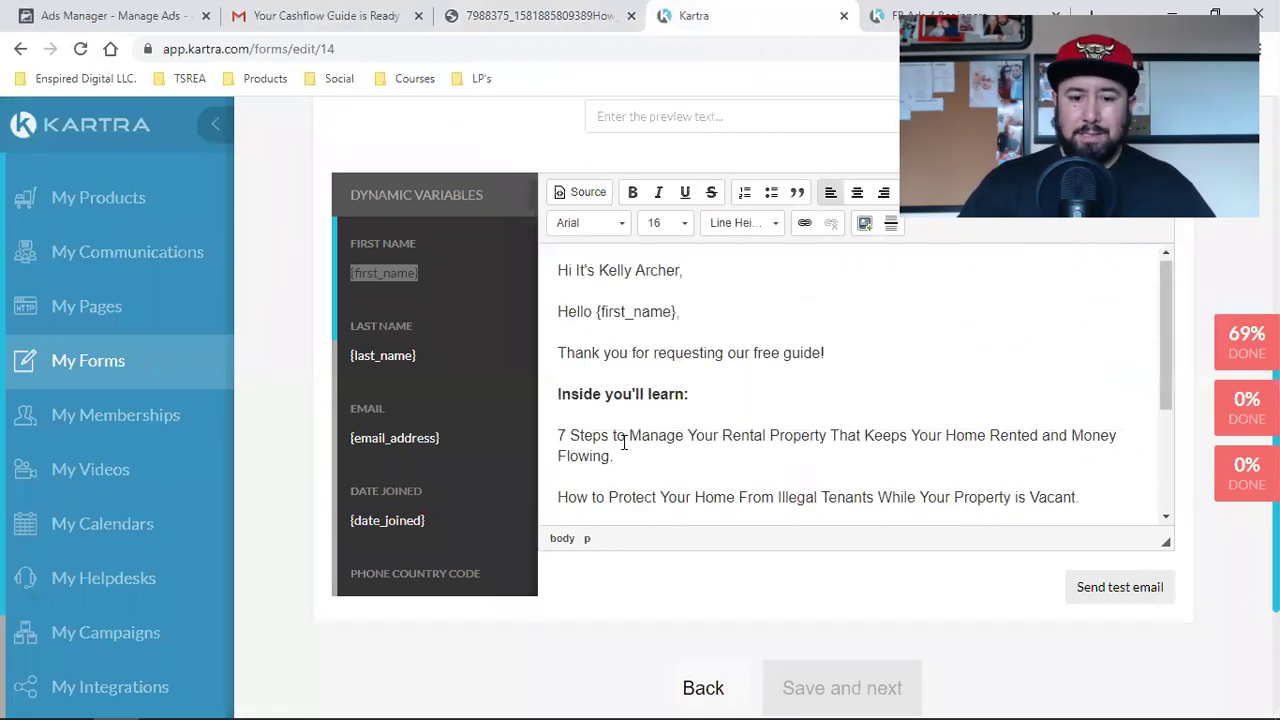
Step: Add '*' bullets to the 7 Steps, How to Protect and Know Your Rights points, pasting the 3 Things line
{"action": "left_click", "coordinate": [558, 436]}
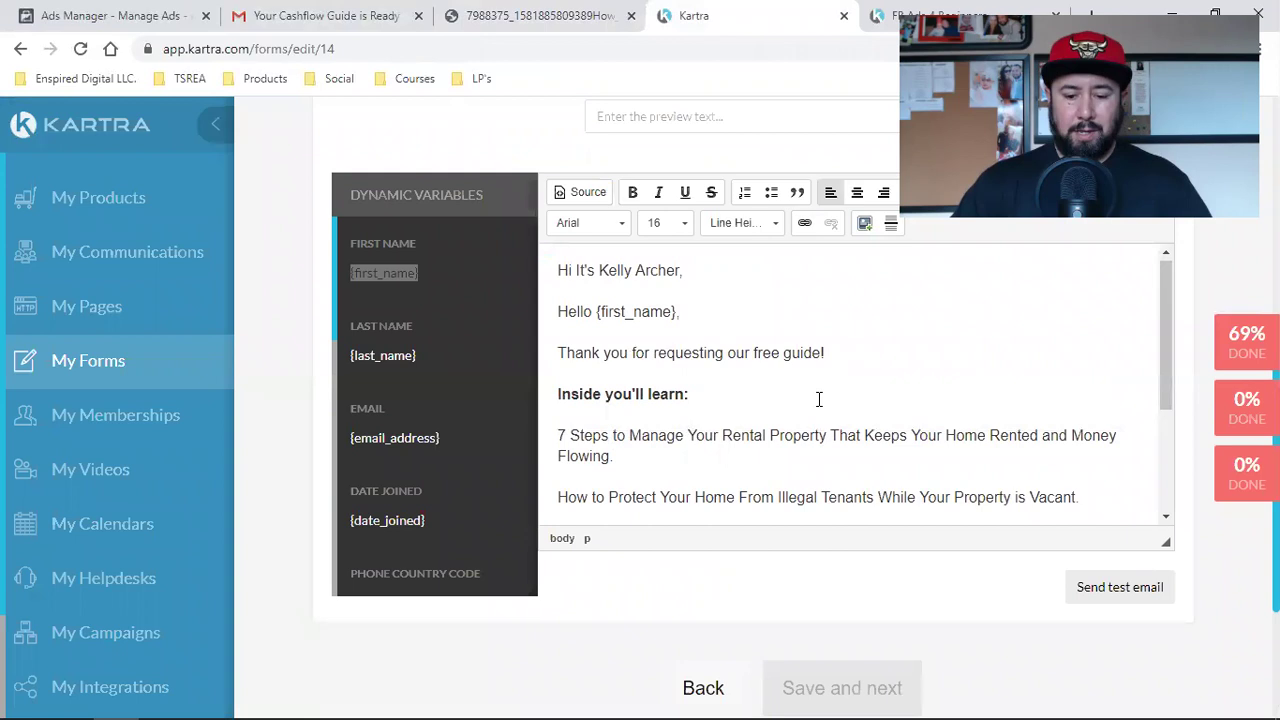
{"action": "type", "text": "*"}
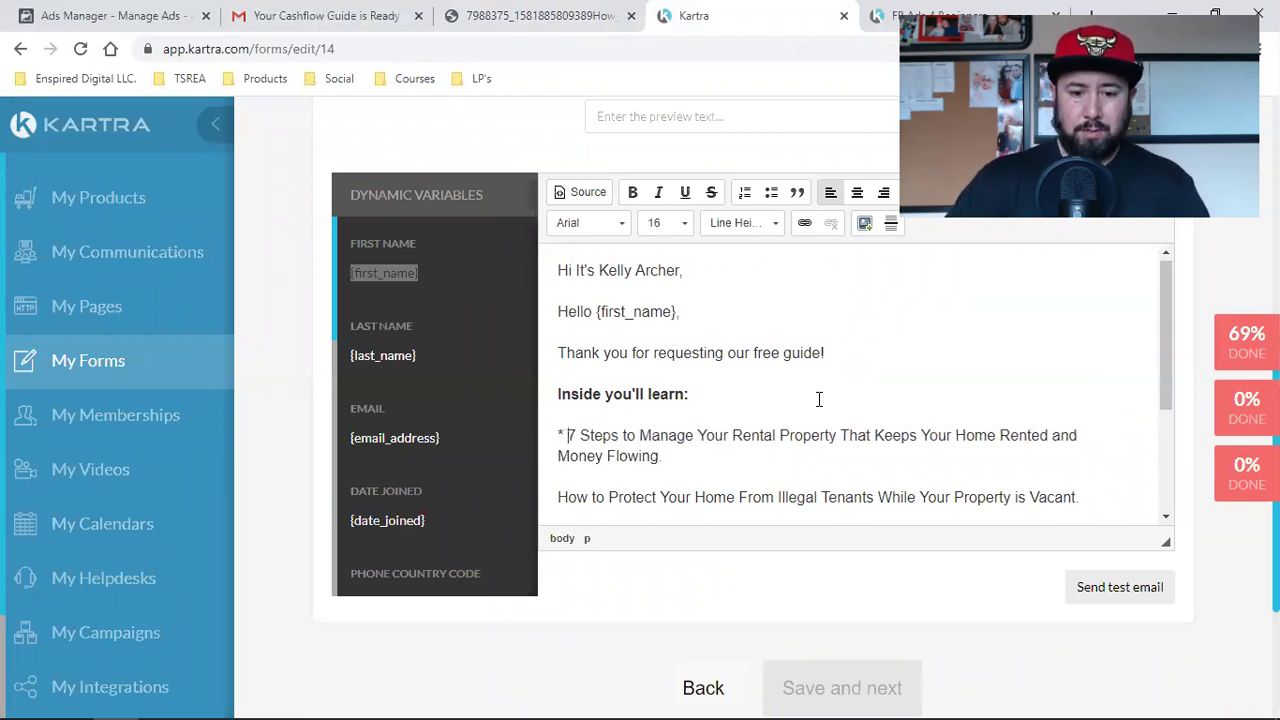
{"action": "left_click", "coordinate": [555, 497]}
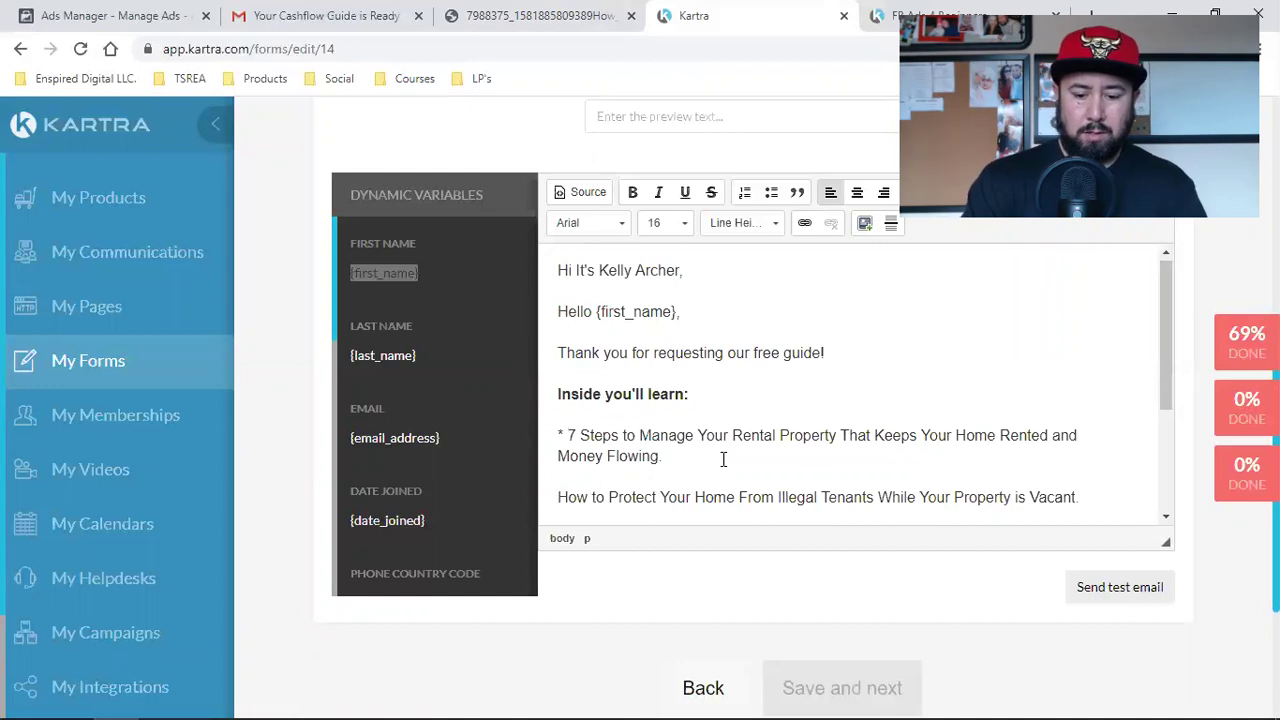
{"action": "type", "text": "*"}
{"action": "key", "text": "Down"}
{"action": "key", "text": "Down"}
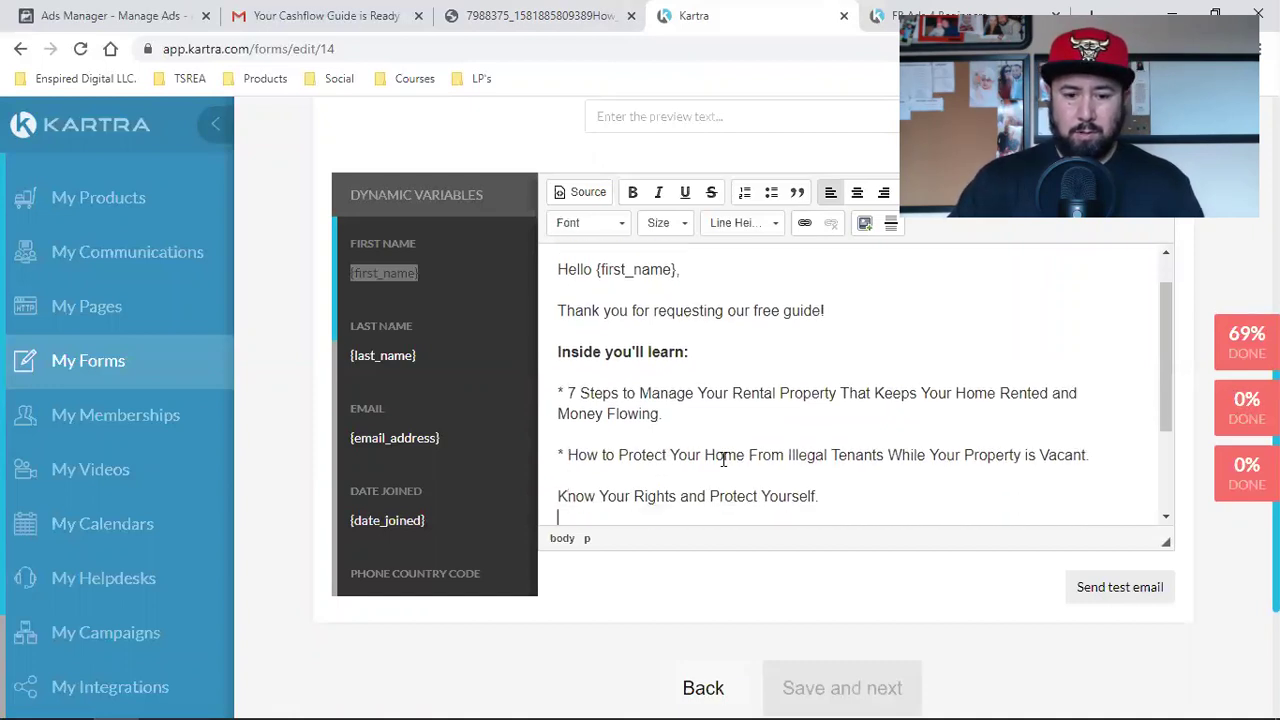
{"action": "key", "text": "ctrl+v"}
{"action": "key", "text": "Up"}
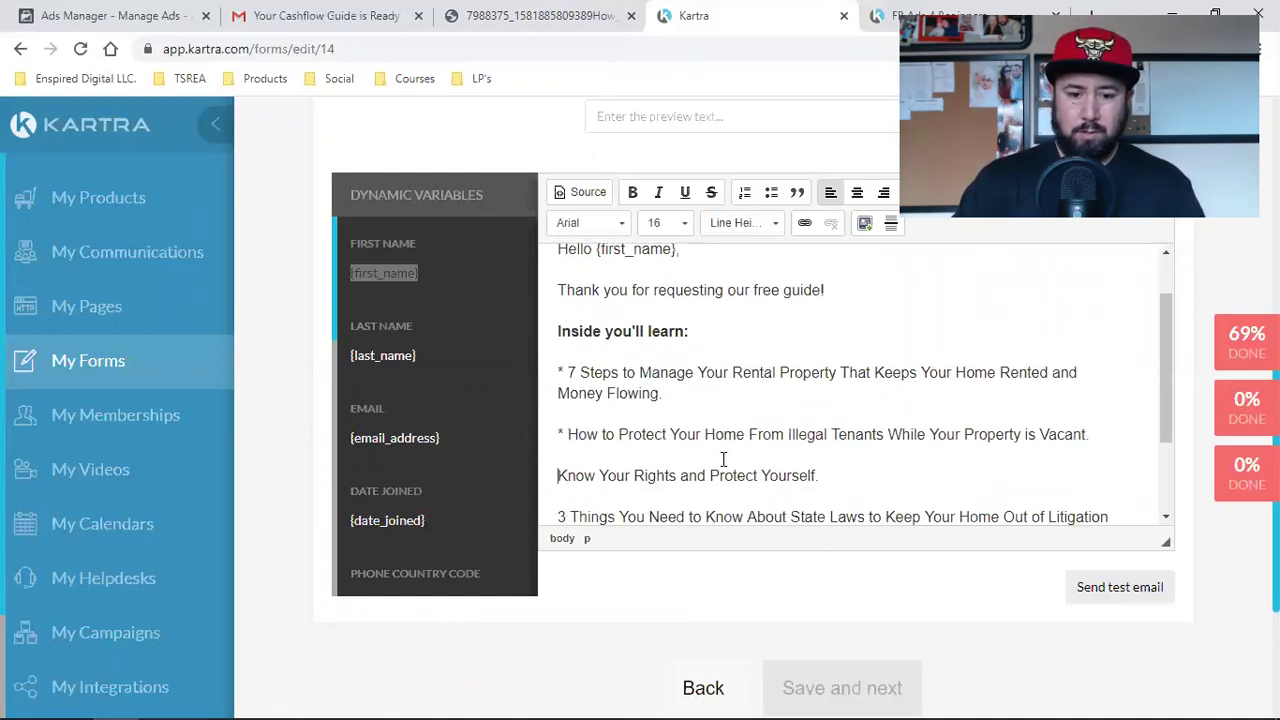
{"action": "type", "text": "* "}
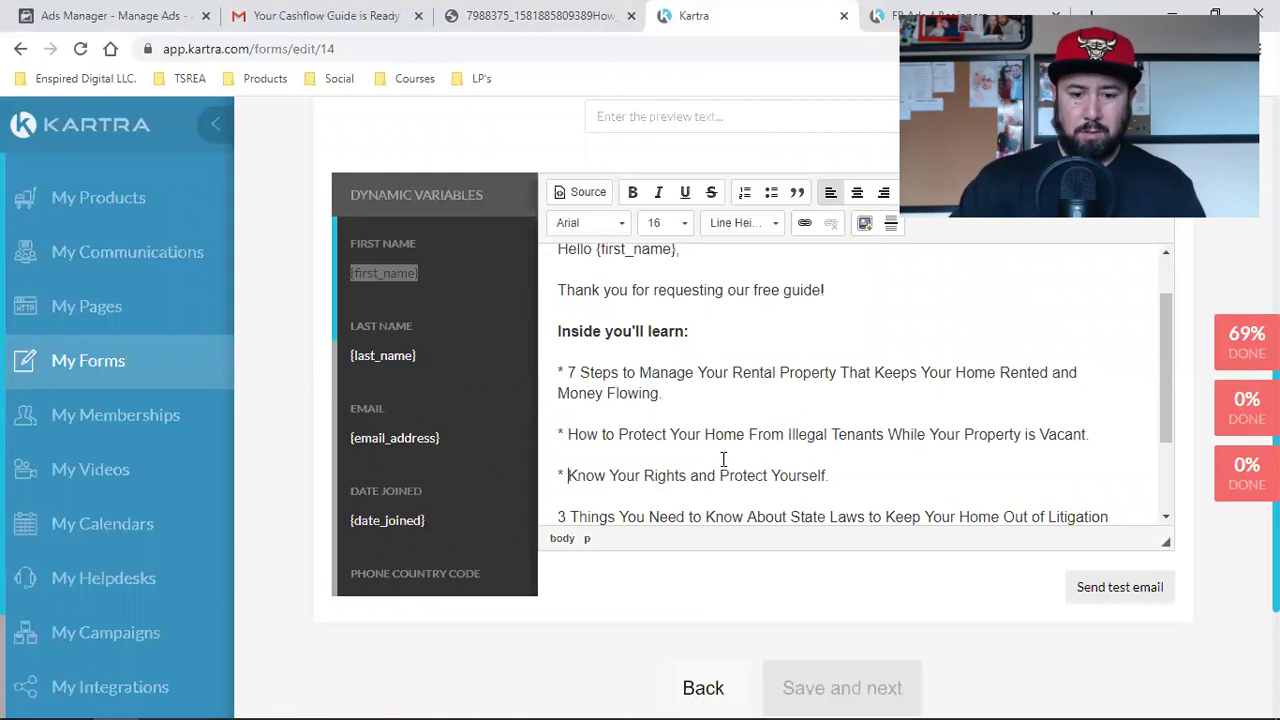
{"action": "type", "text": "*"}
Step: Make the 'Use this to make sure your biggest investment is protected!' line bold
{"action": "key", "text": "Down"}
{"action": "key", "text": "Down"}
{"action": "key", "text": "Down"}
{"action": "key", "text": "Down"}
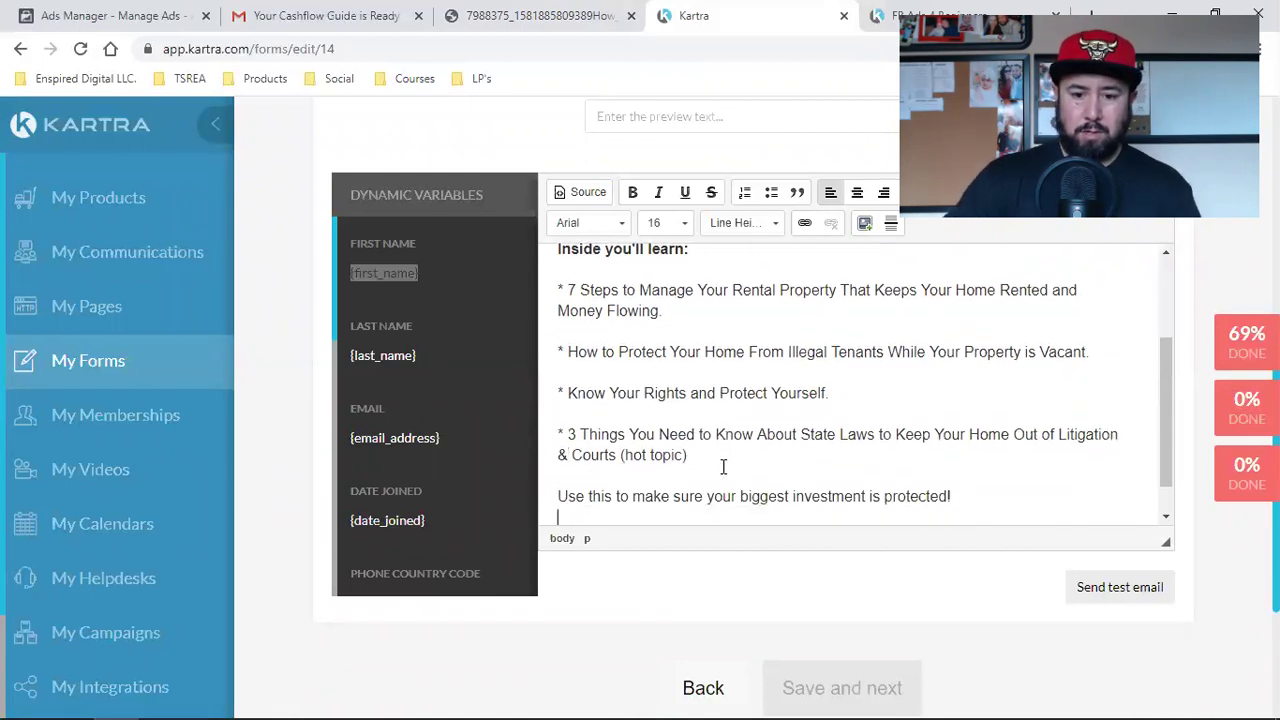
{"action": "triple_click", "coordinate": [721, 497]}
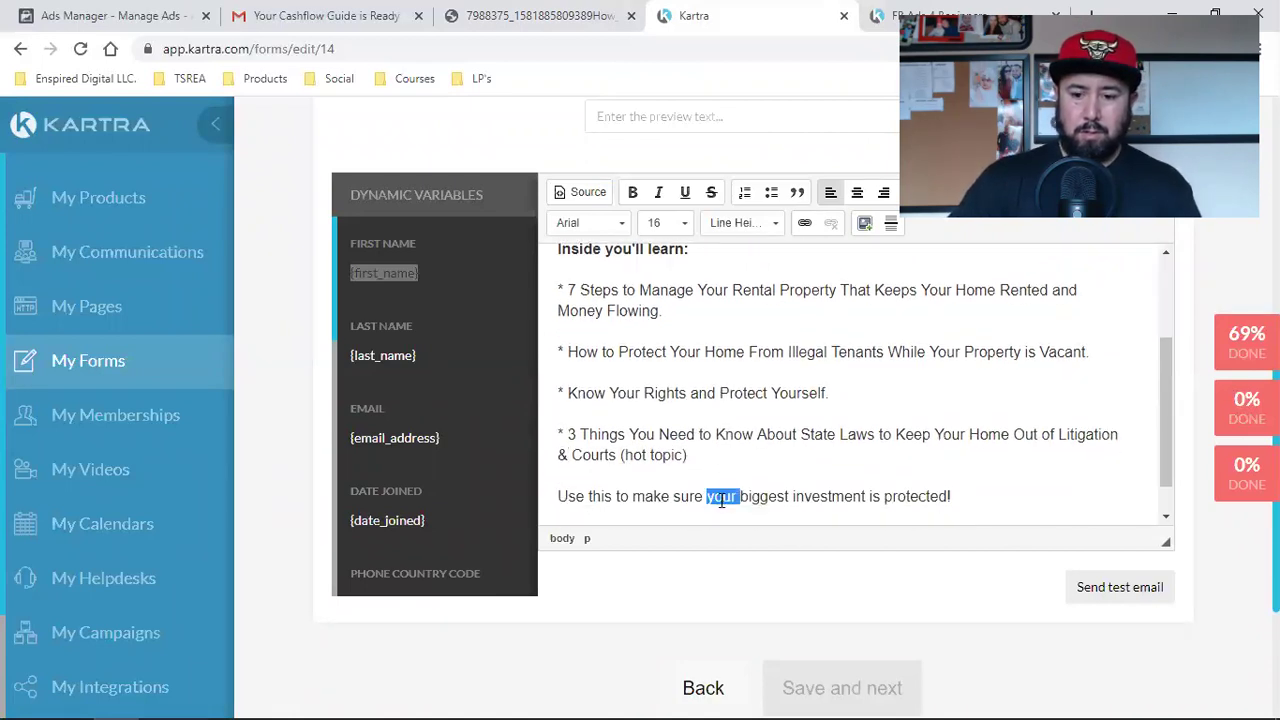
{"action": "left_click", "coordinate": [632, 192]}
{"action": "left_click", "coordinate": [818, 393]}
{"action": "scroll", "coordinate": [955, 465], "scroll_direction": "up", "scroll_amount": 1}
{"action": "scroll", "coordinate": [959, 465], "scroll_direction": "down", "scroll_amount": 2}
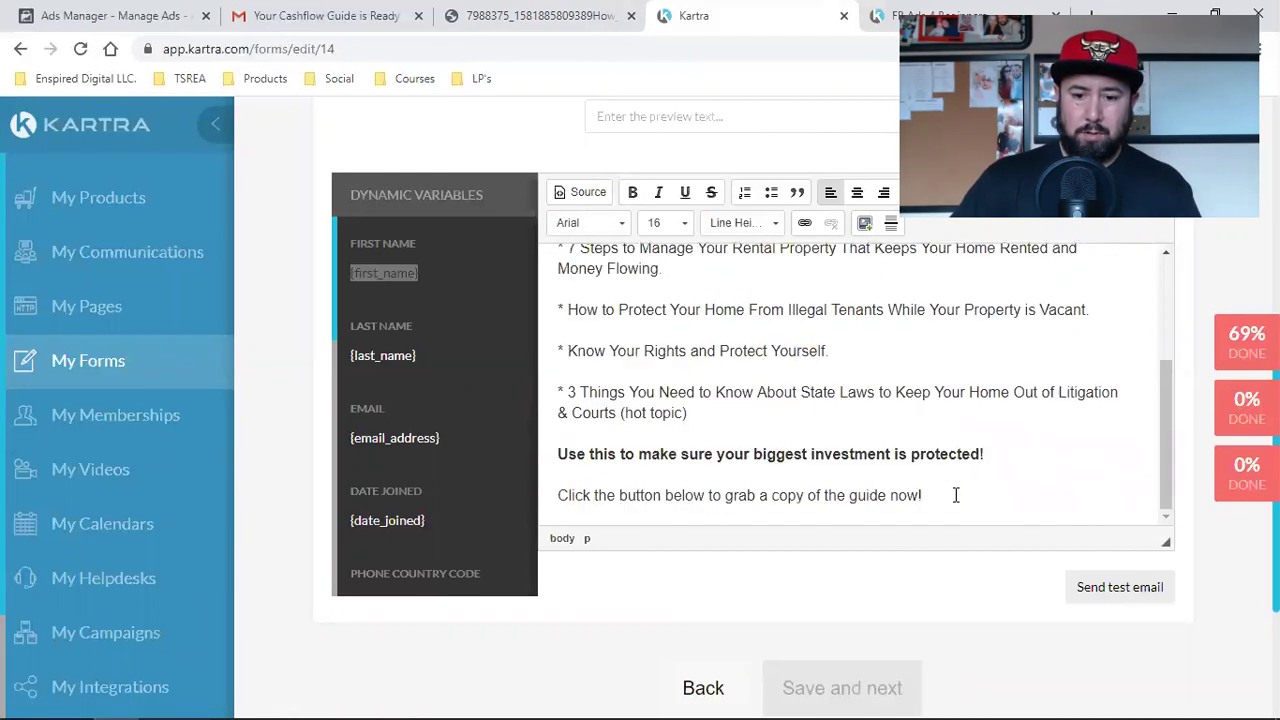
{"action": "scroll", "coordinate": [392, 343], "scroll_direction": "up", "scroll_amount": 2}
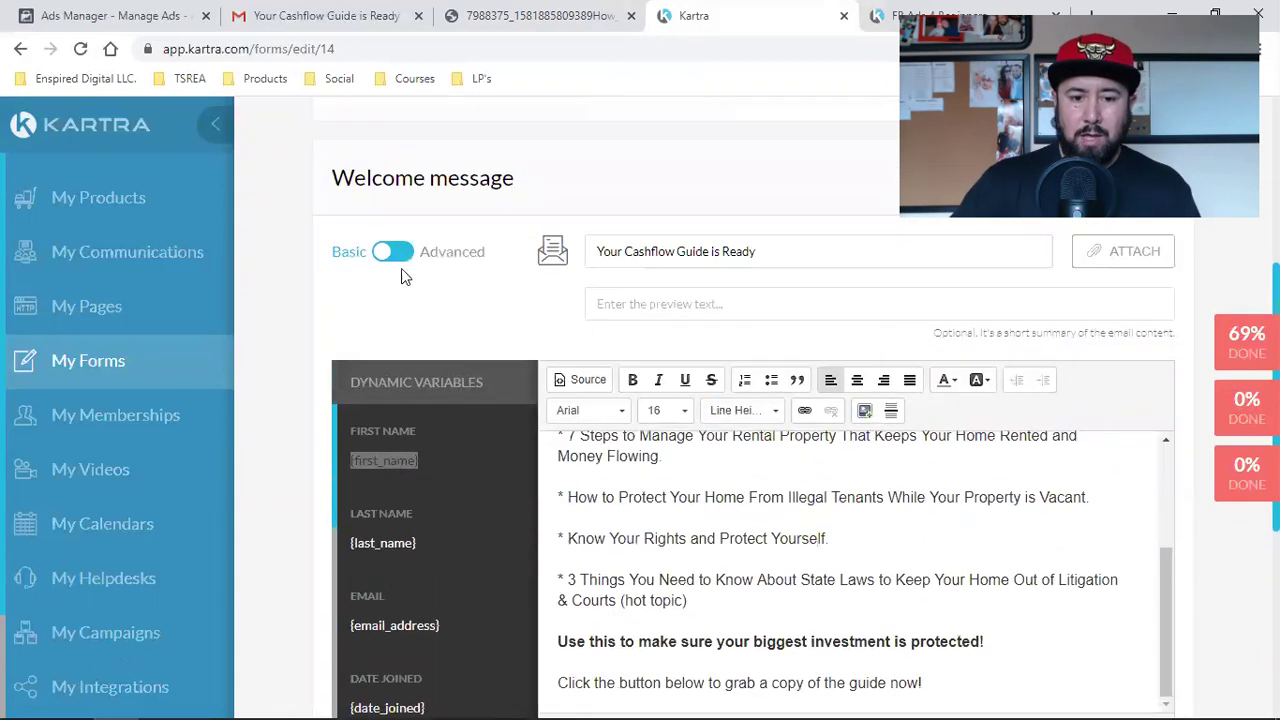
{"action": "left_click", "coordinate": [393, 252]}
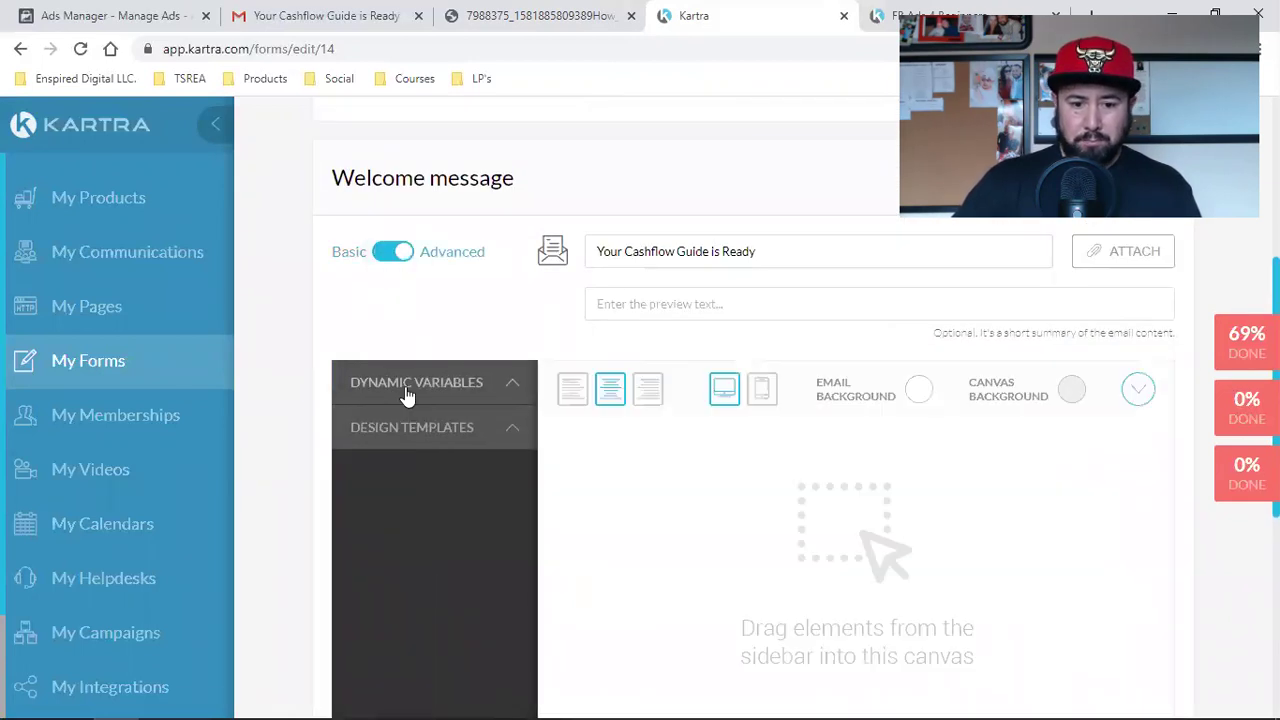
{"action": "left_click", "coordinate": [446, 437]}
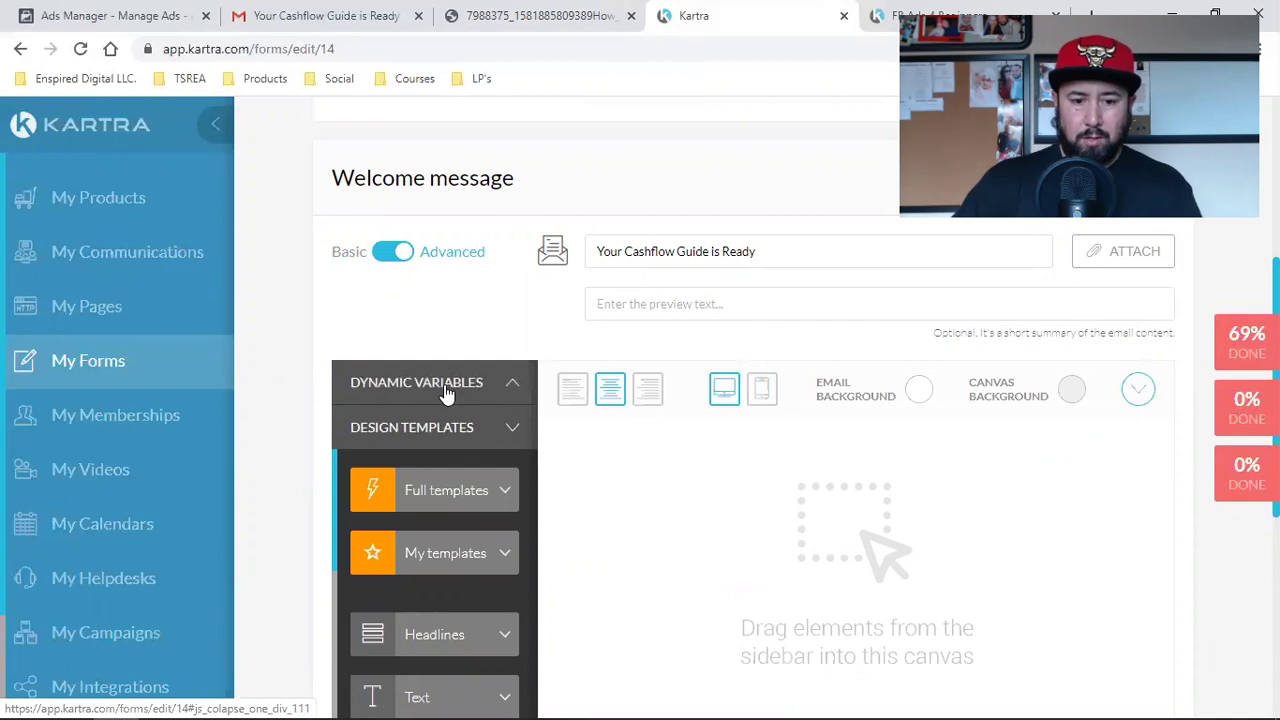
{"action": "left_click", "coordinate": [446, 390]}
{"action": "left_click", "coordinate": [390, 256]}
{"action": "scroll", "coordinate": [810, 533], "scroll_direction": "down", "scroll_amount": 2}
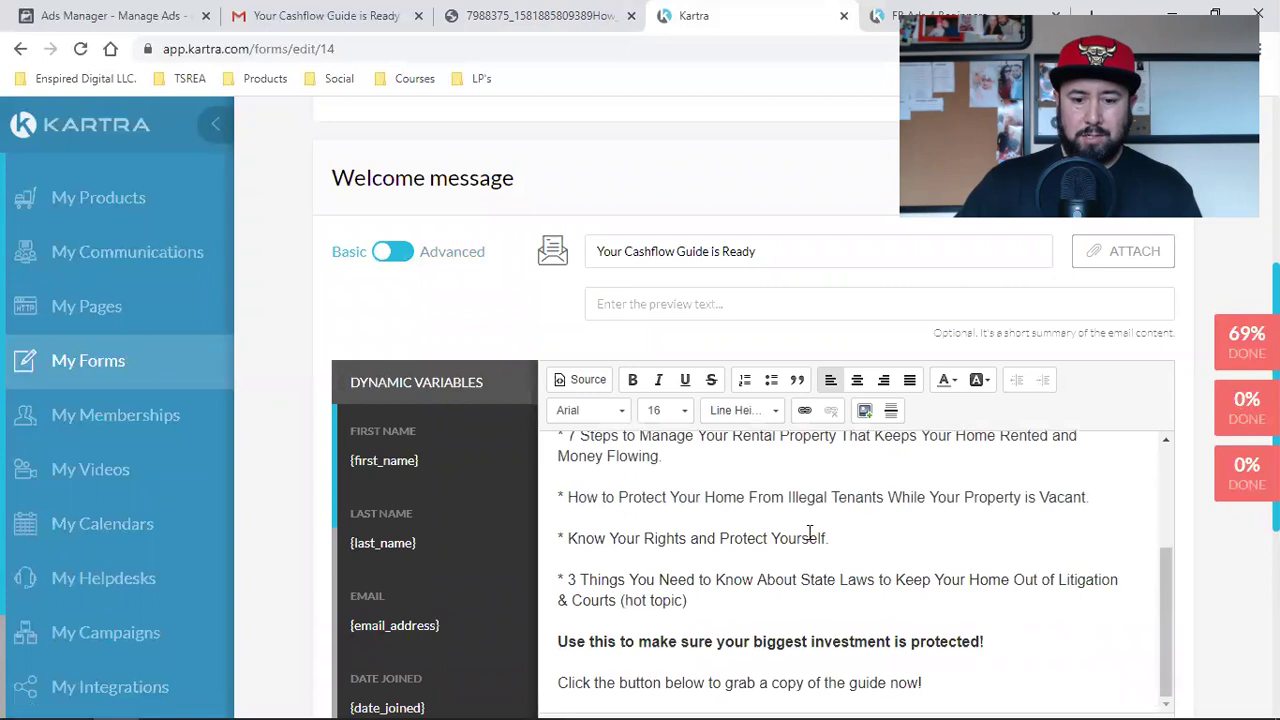
{"action": "scroll", "coordinate": [810, 533], "scroll_direction": "down", "scroll_amount": 2}
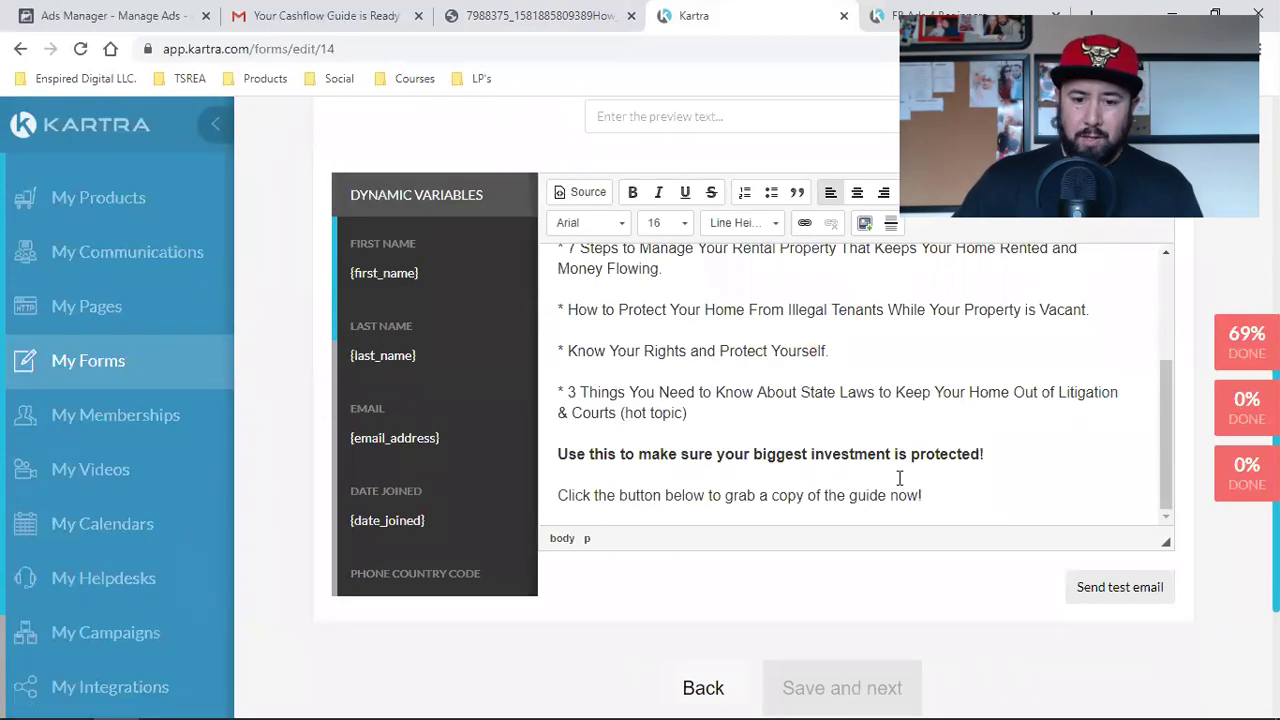
{"action": "scroll", "coordinate": [571, 349], "scroll_direction": "up", "scroll_amount": 3}
{"action": "scroll", "coordinate": [512, 214], "scroll_direction": "up", "scroll_amount": 4}
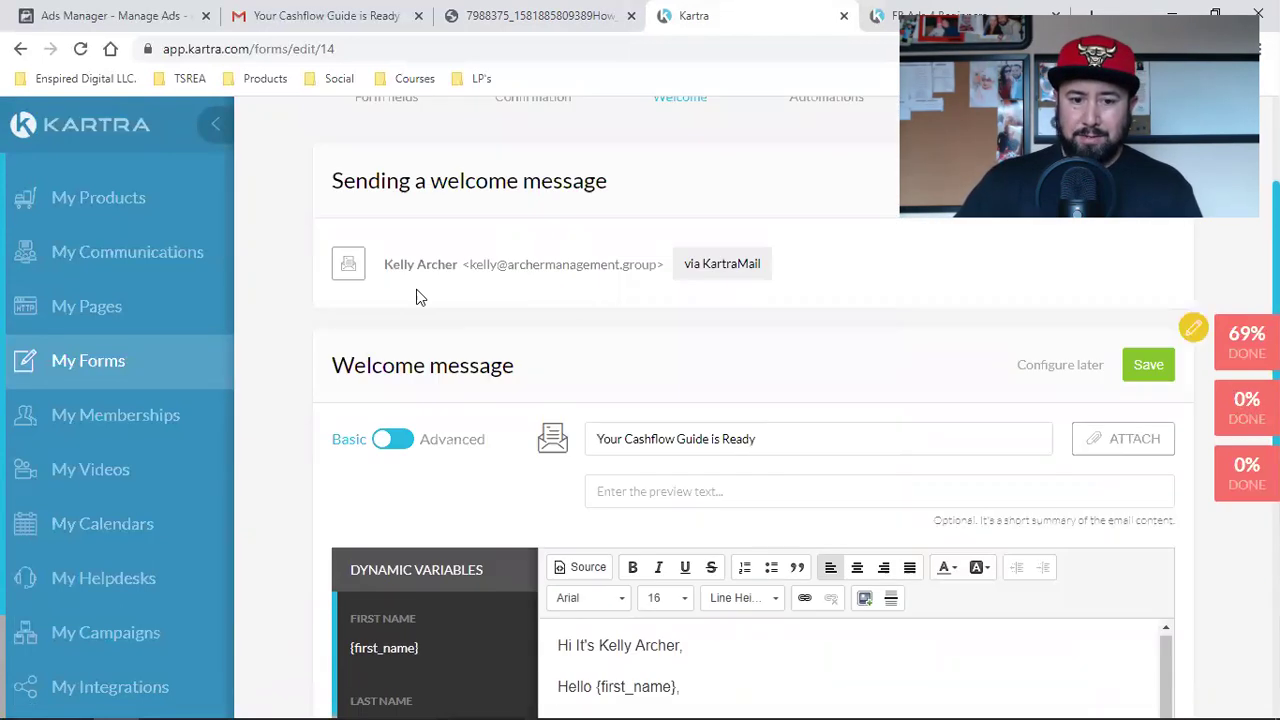
{"action": "scroll", "coordinate": [395, 470], "scroll_direction": "down", "scroll_amount": 4}
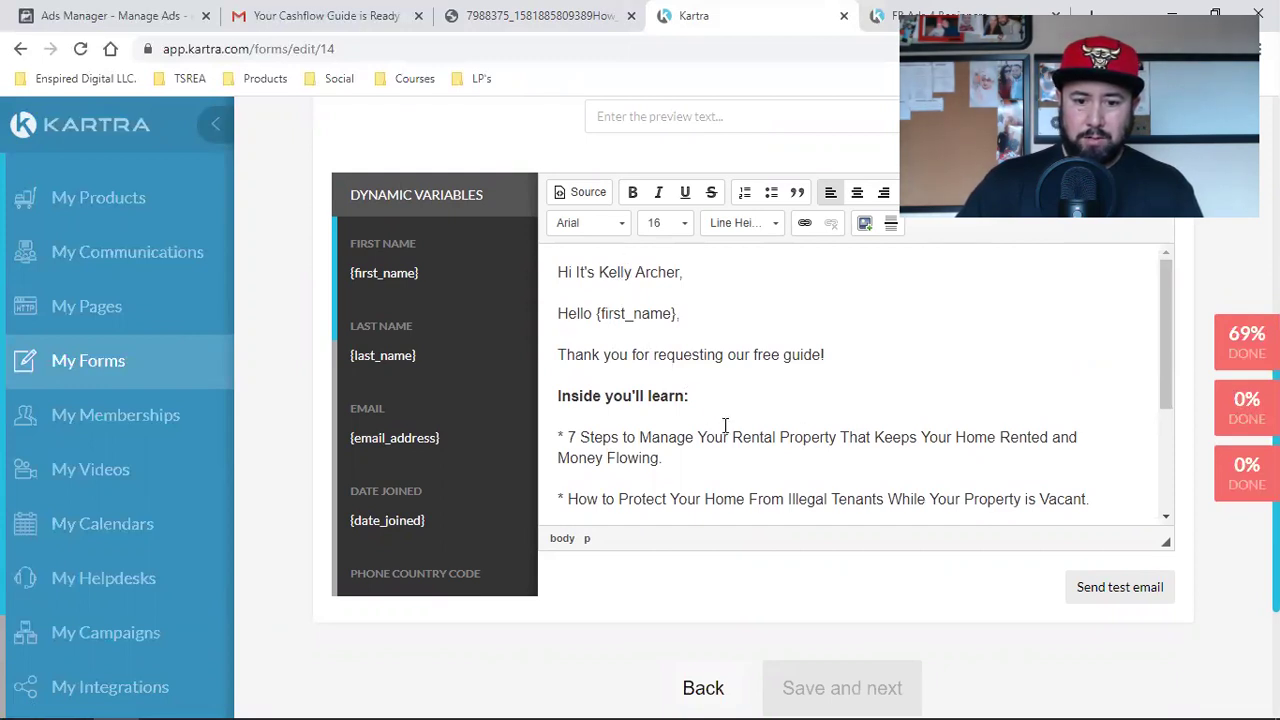
{"action": "left_click", "coordinate": [320, 15]}
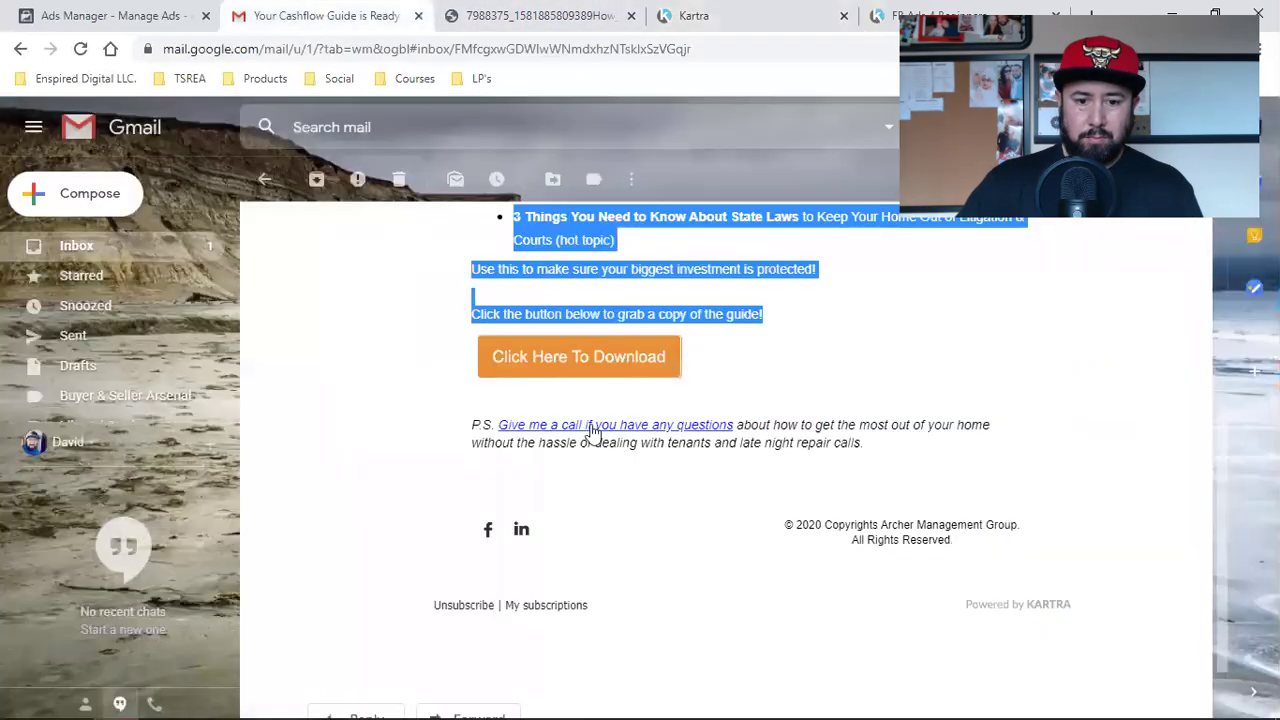
{"action": "scroll", "coordinate": [728, 474], "scroll_direction": "up", "scroll_amount": 5}
{"action": "left_click", "coordinate": [727, 479]}
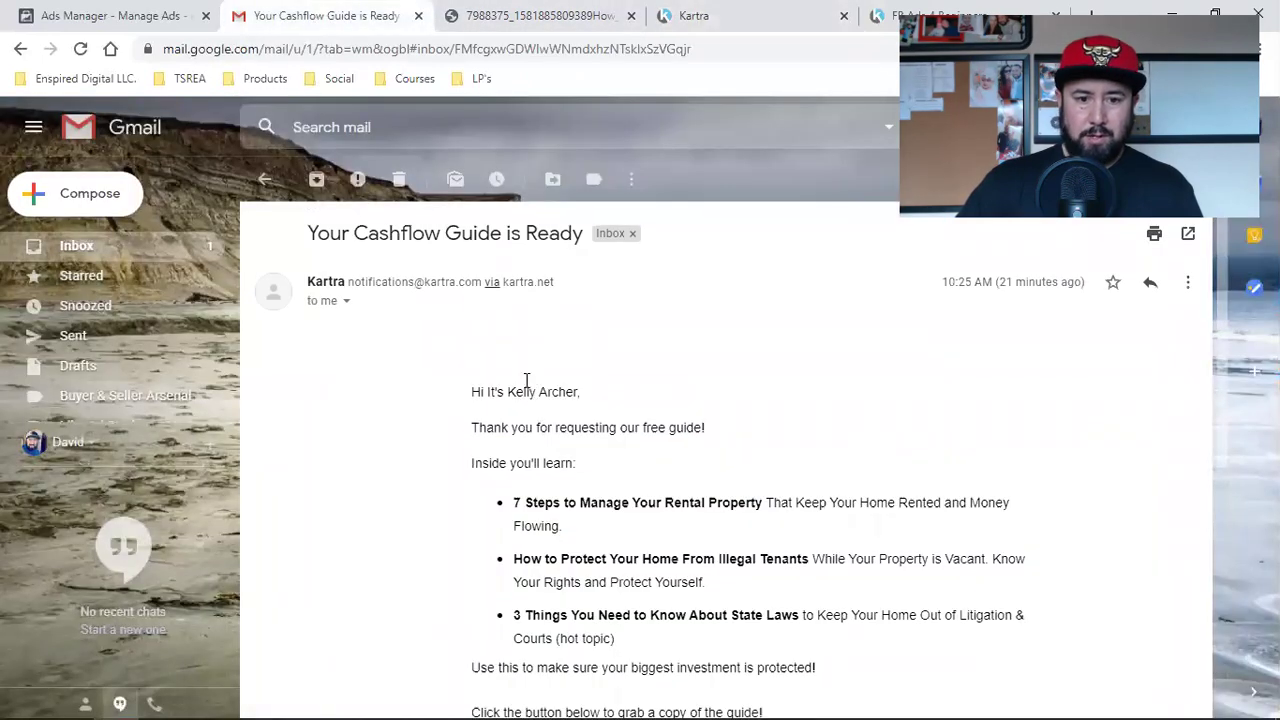
{"action": "left_click", "coordinate": [560, 15]}
{"action": "left_click", "coordinate": [320, 15]}
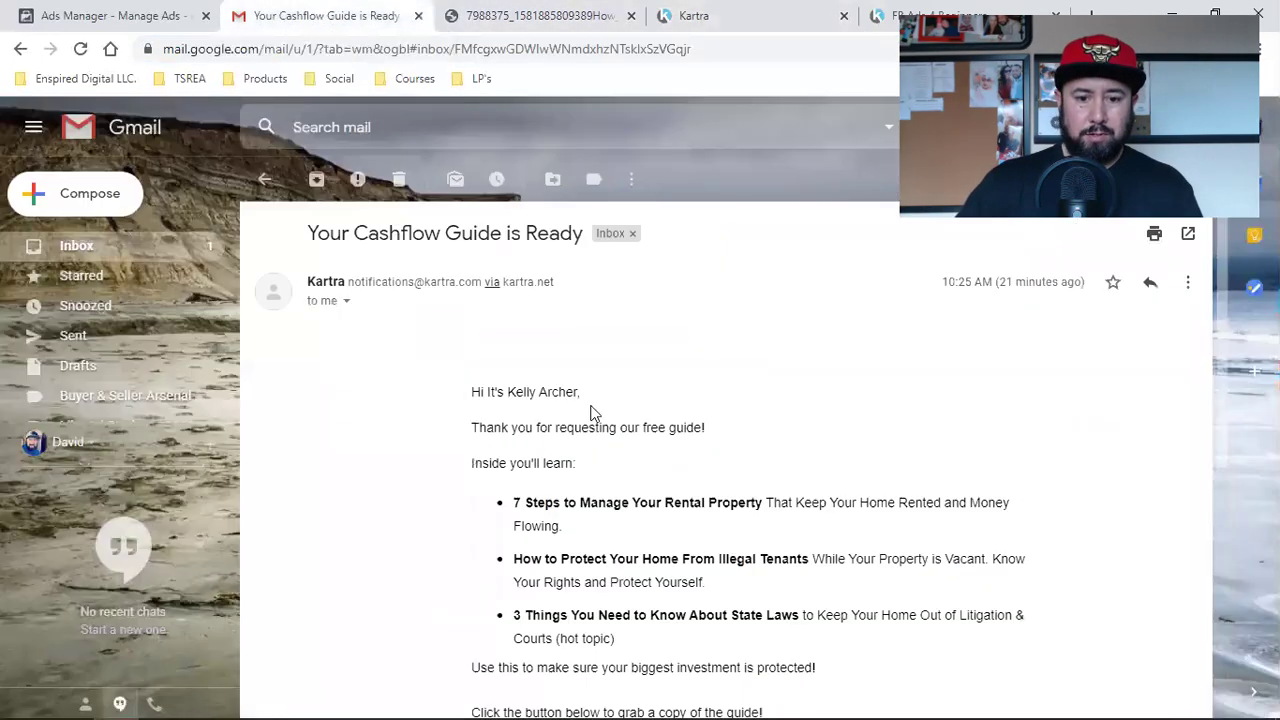
{"action": "left_click", "coordinate": [694, 15]}
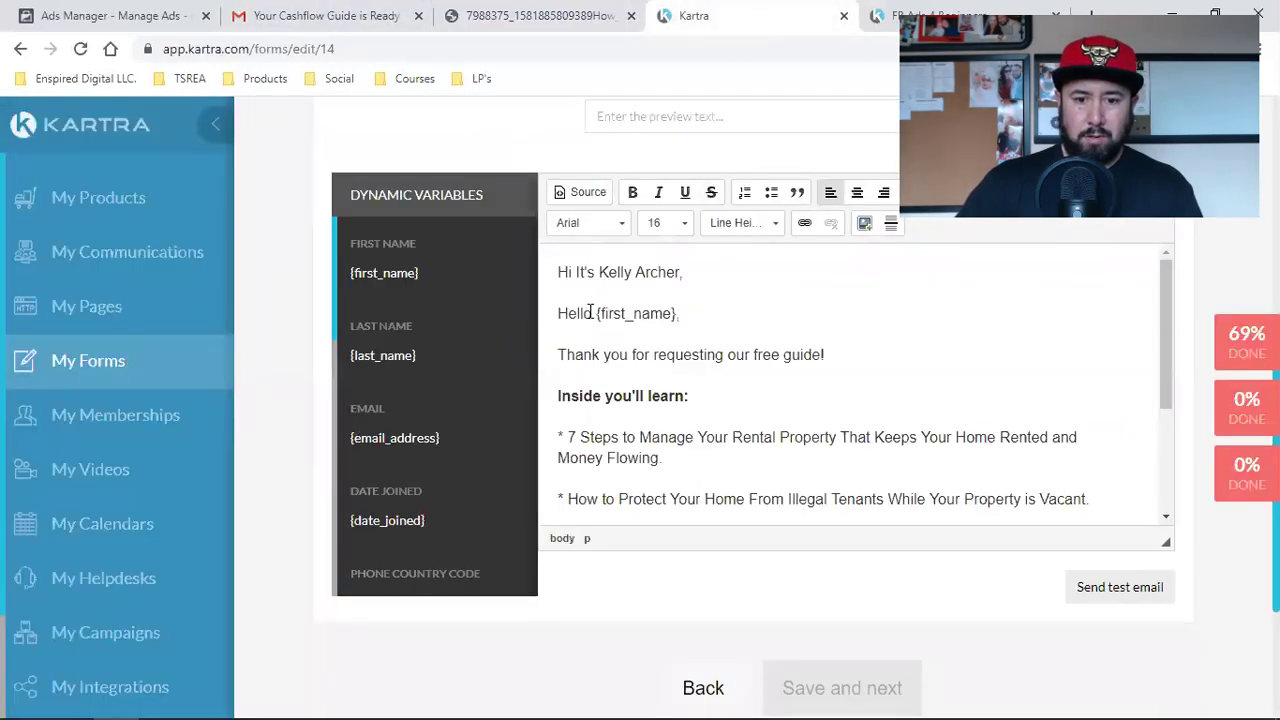
Step: Delete the 'Hello {first_name},' line and insert {first_name} after 'Hi'
{"action": "left_click_drag", "start_coordinate": [685, 313], "coordinate": [535, 318]}
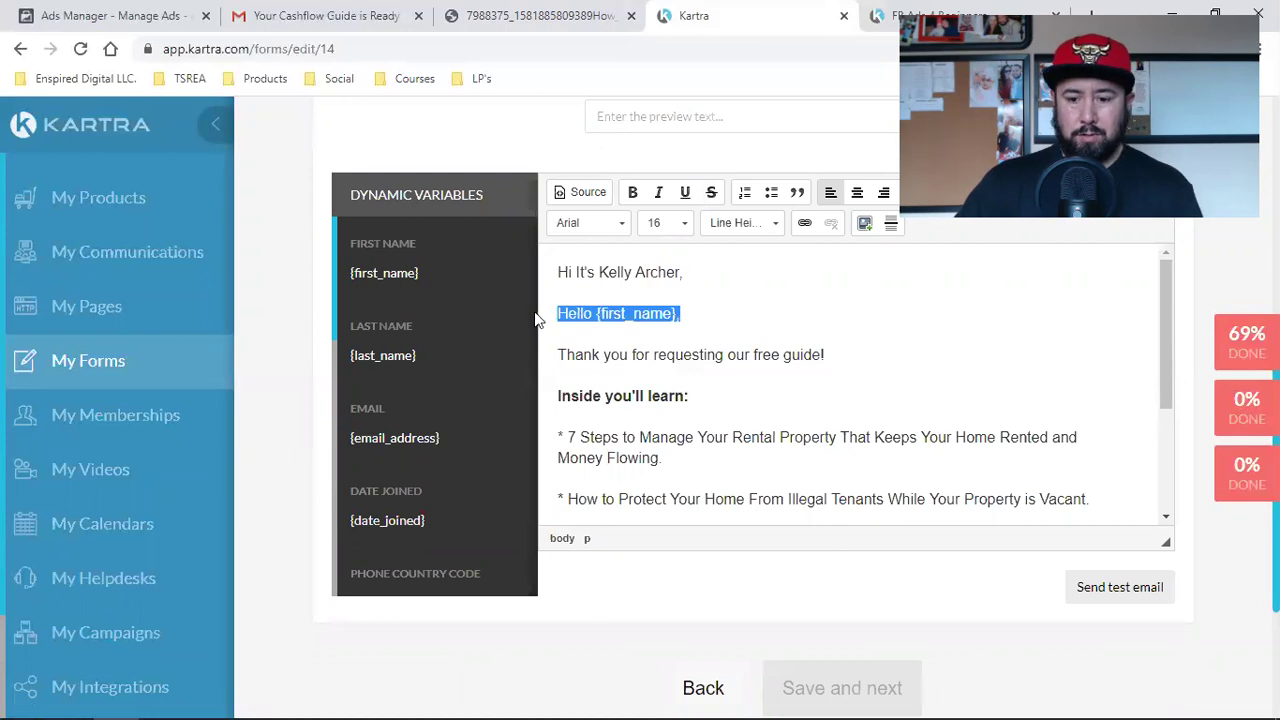
{"action": "key", "text": "BackSpace"}
{"action": "key", "text": "BackSpace"}
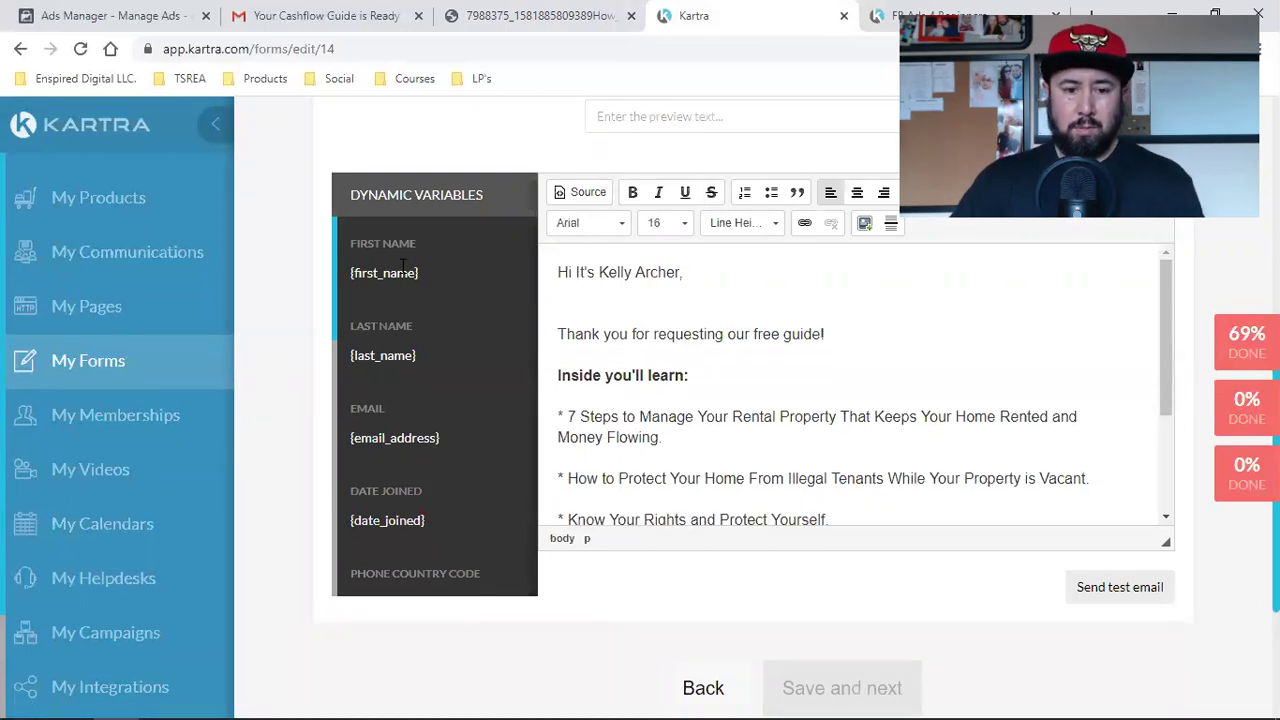
{"action": "triple_click", "coordinate": [403, 272]}
{"action": "right_click", "coordinate": [400, 276]}
{"action": "left_click", "coordinate": [420, 287]}
{"action": "left_click", "coordinate": [578, 268]}
{"action": "key", "text": "ctrl+v"}
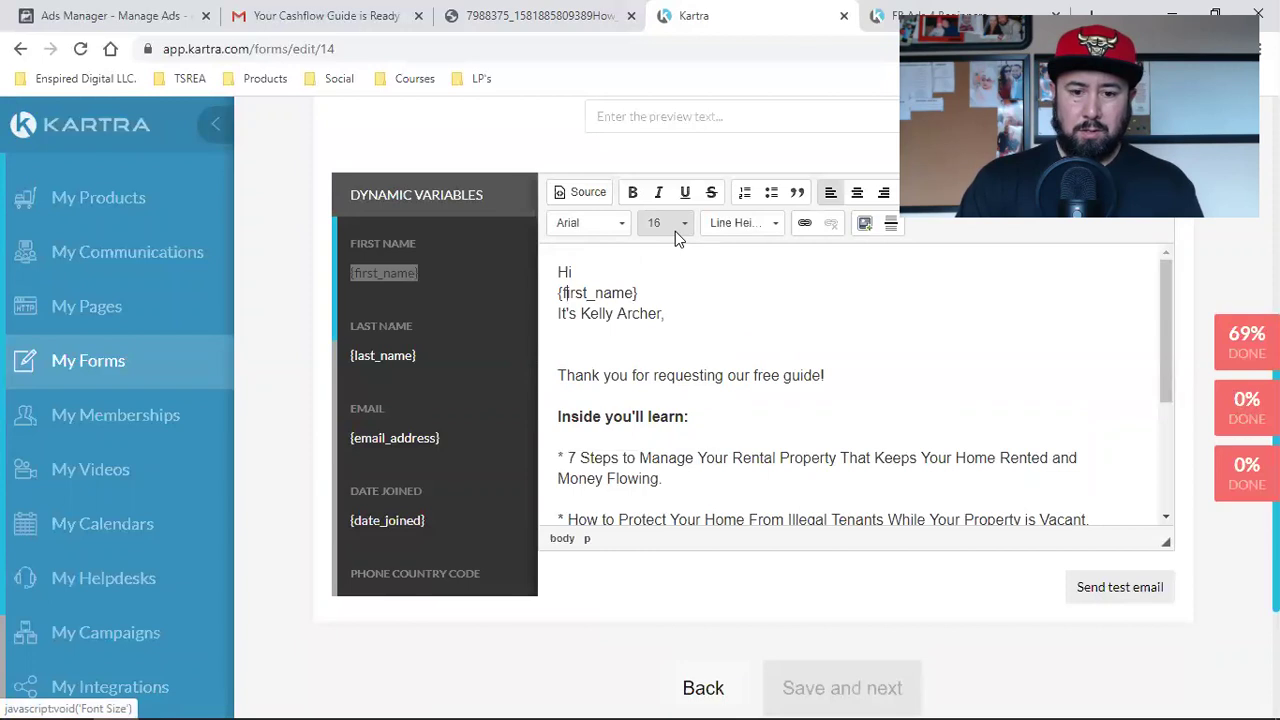
{"action": "key", "text": "BackSpace"}
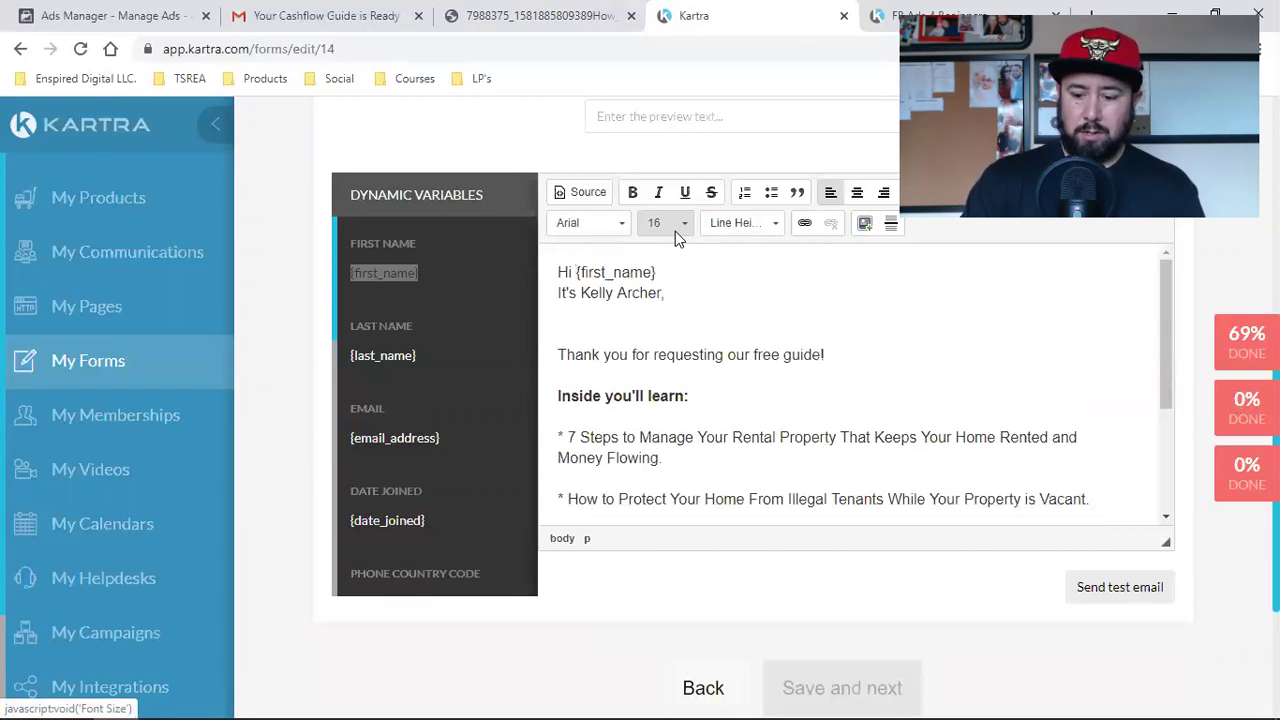
Step: Join the sender line into 'Hi {first_name}, it's…' and remove the blank line after it
{"action": "key", "text": "Down"}
{"action": "key", "text": "Left"}
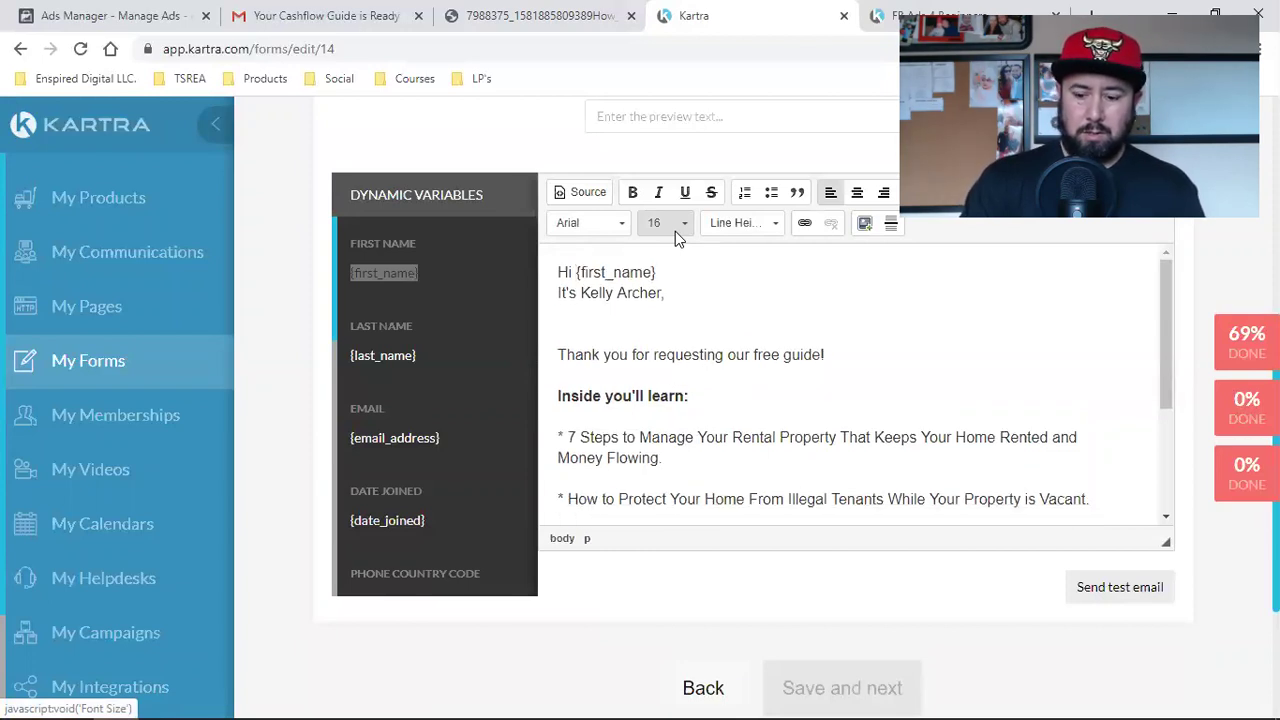
{"action": "key", "text": "BackSpace"}
{"action": "type", "text": "."}
{"action": "key", "text": "Delete"}
{"action": "type", "text": "i {first_name} i"}
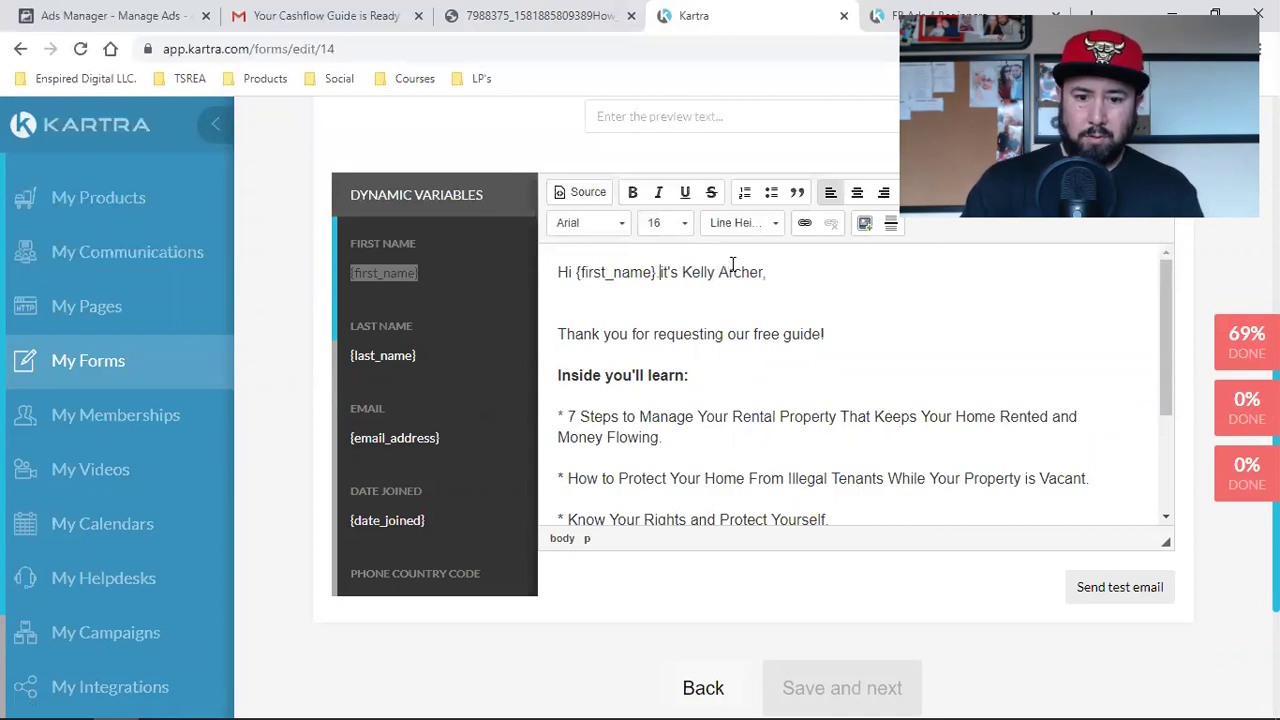
{"action": "key", "text": "BackSpace"}
{"action": "type", "text": ","}
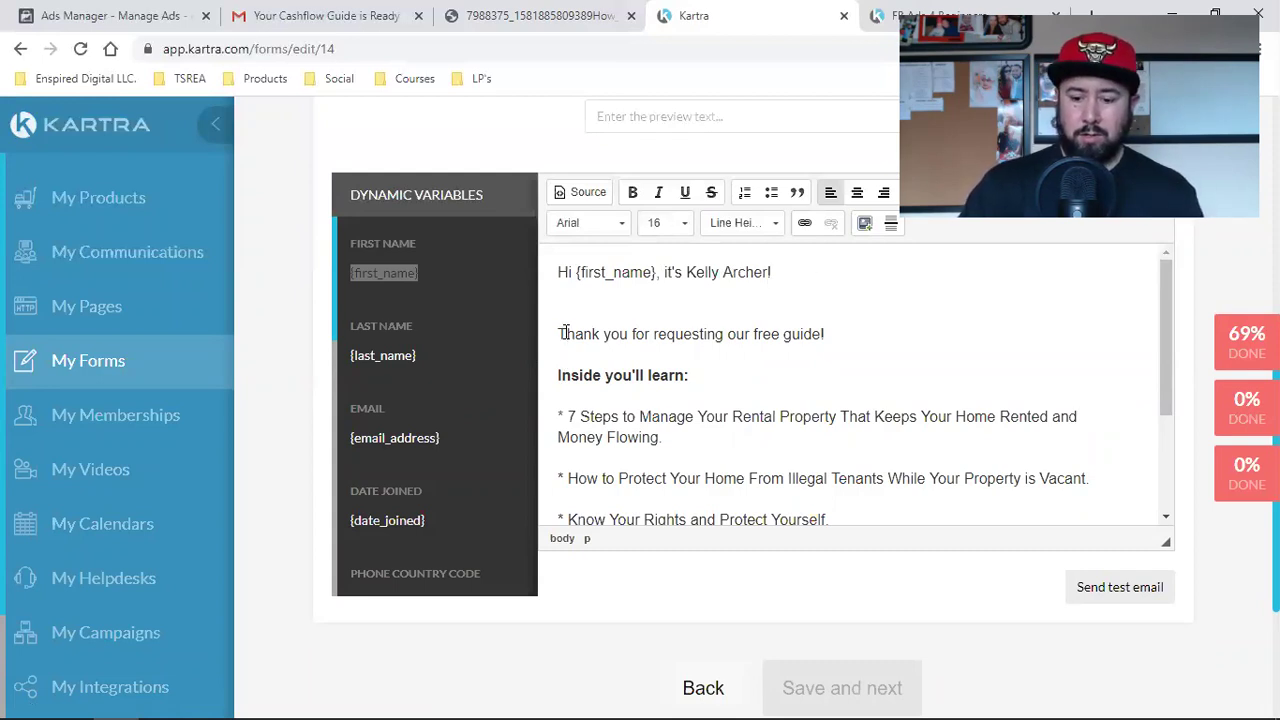
{"action": "key", "text": "BackSpace"}
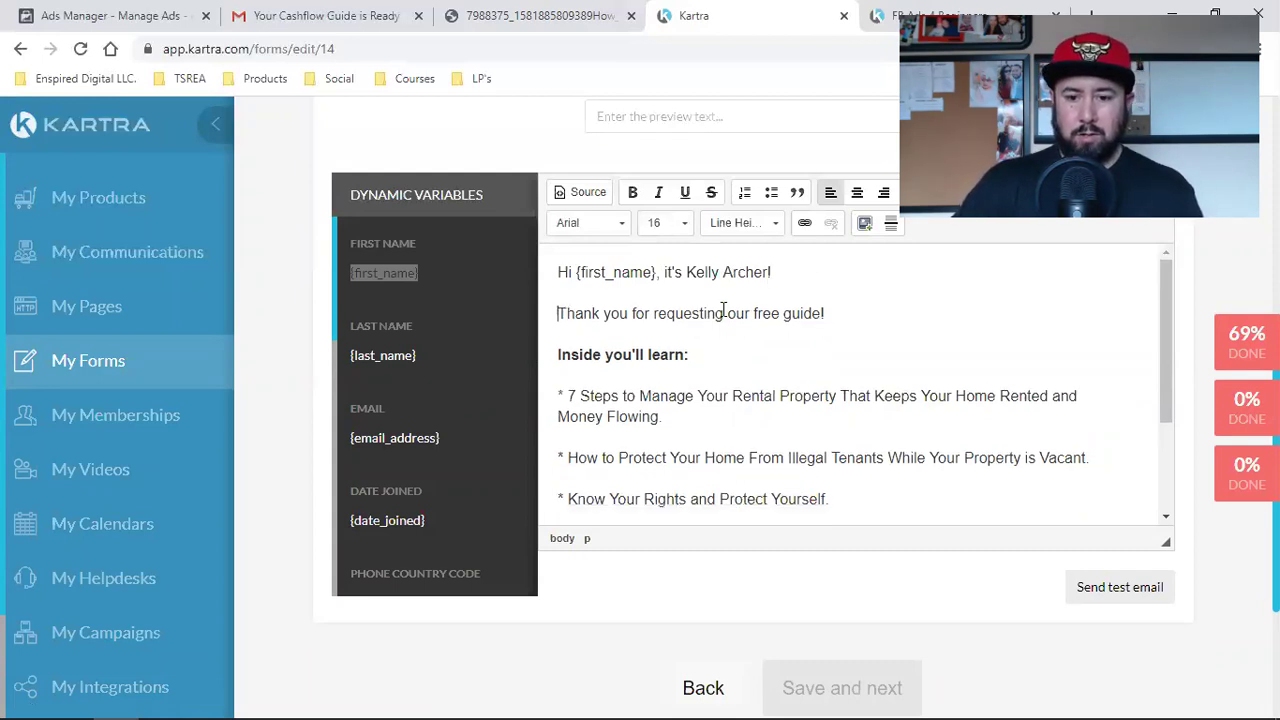
{"action": "scroll", "coordinate": [797, 428], "scroll_direction": "down", "scroll_amount": 1}
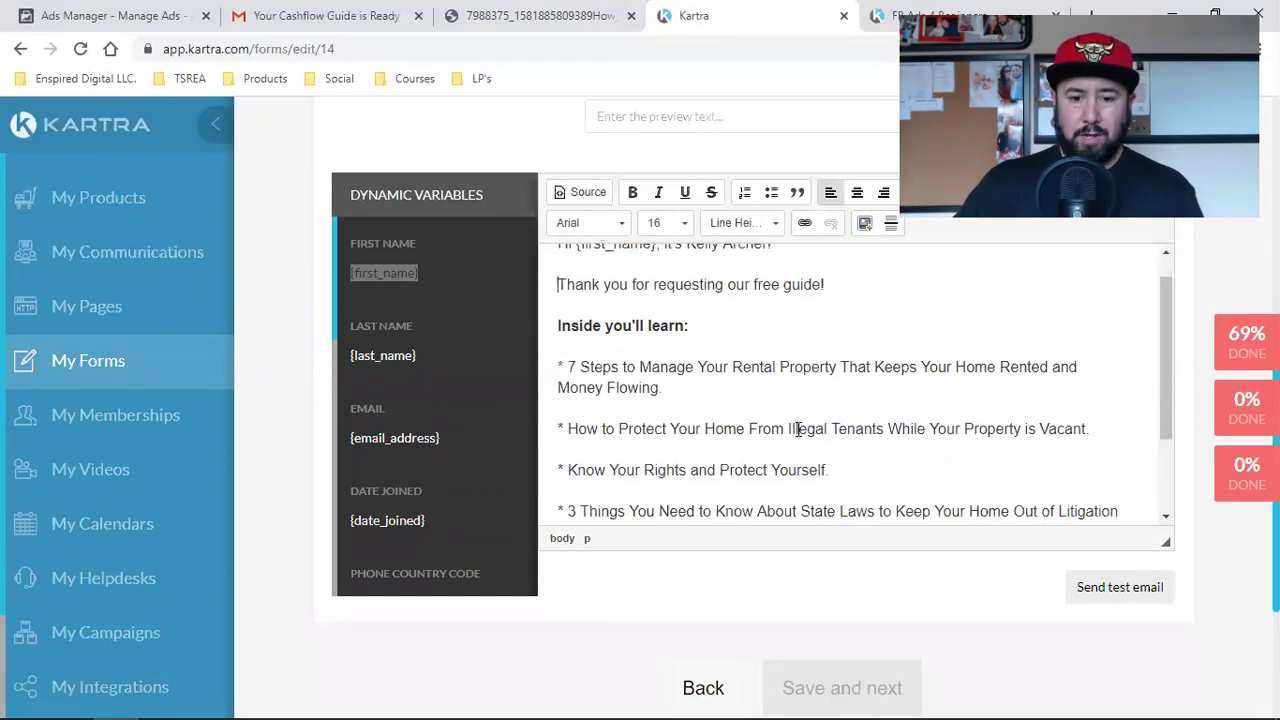
{"action": "scroll", "coordinate": [797, 428], "scroll_direction": "down", "scroll_amount": 3}
{"action": "scroll", "coordinate": [797, 428], "scroll_direction": "up", "scroll_amount": 4}
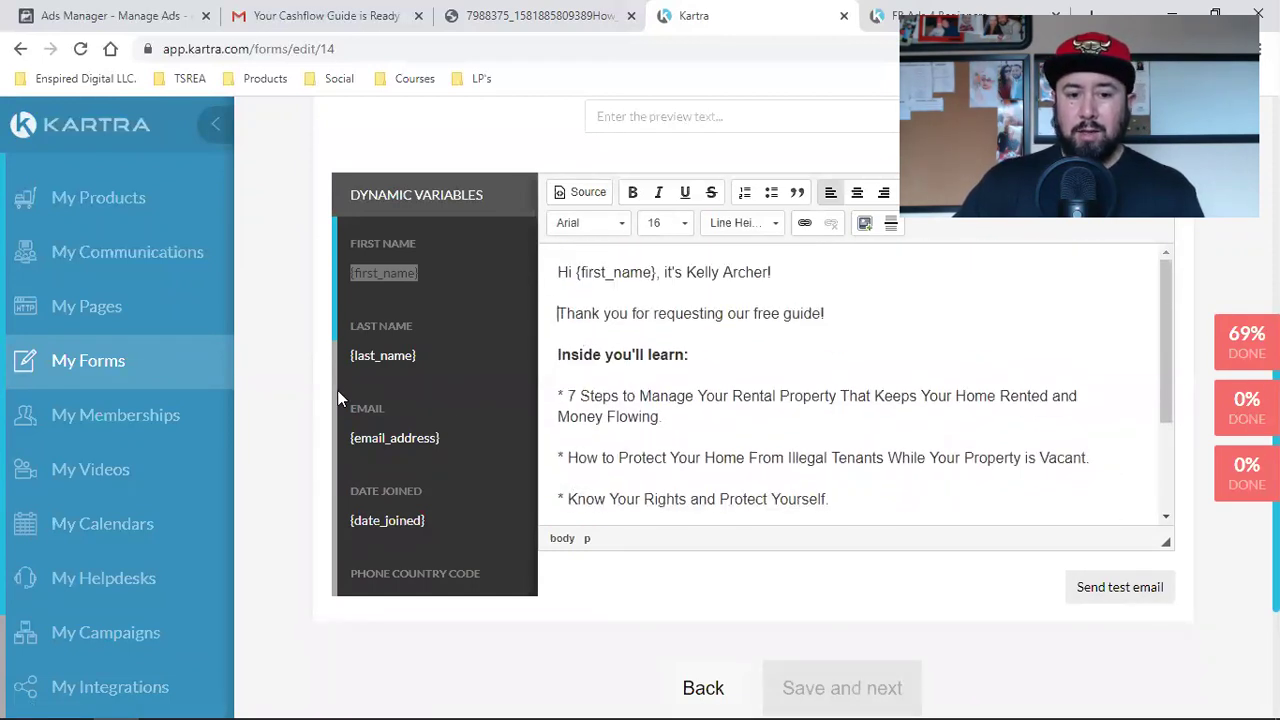
{"action": "scroll", "coordinate": [450, 486], "scroll_direction": "up", "scroll_amount": 2}
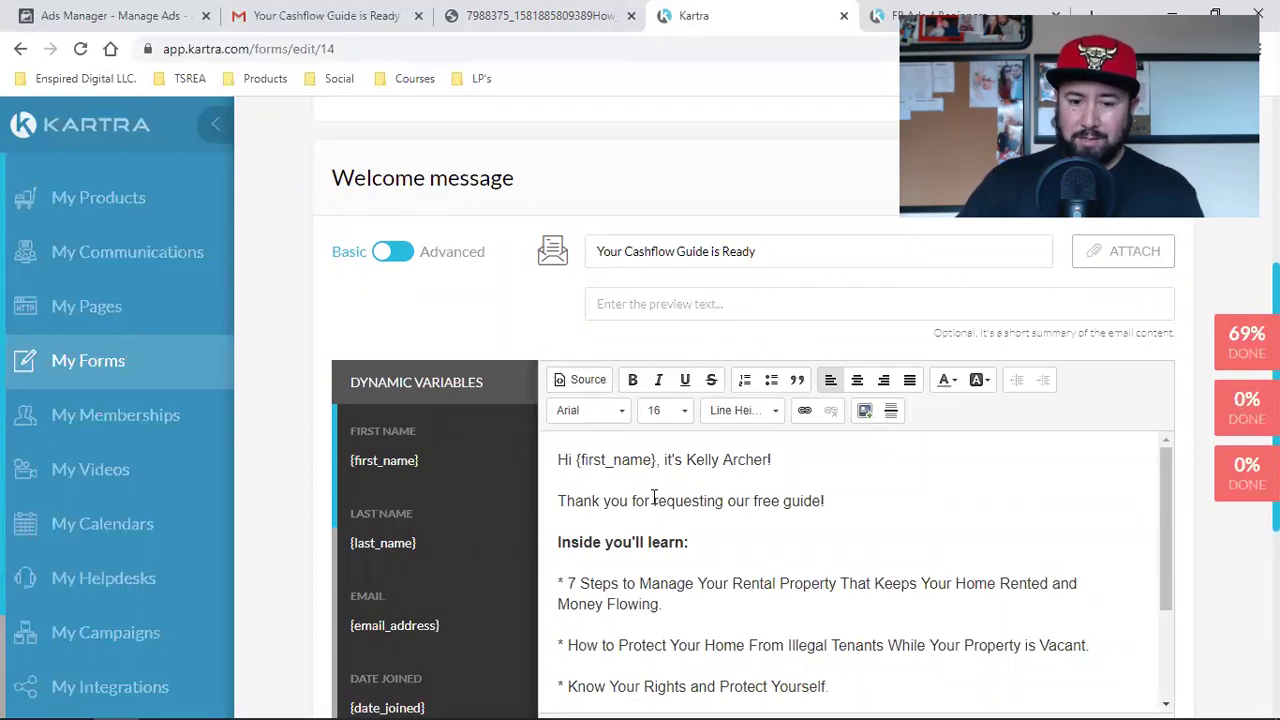
Step: Select all of the basic welcome email's text and cut it out
{"action": "scroll", "coordinate": [654, 497], "scroll_direction": "down", "scroll_amount": 3}
{"action": "scroll", "coordinate": [1150, 551], "scroll_direction": "down", "scroll_amount": 2}
{"action": "left_click", "coordinate": [925, 492]}
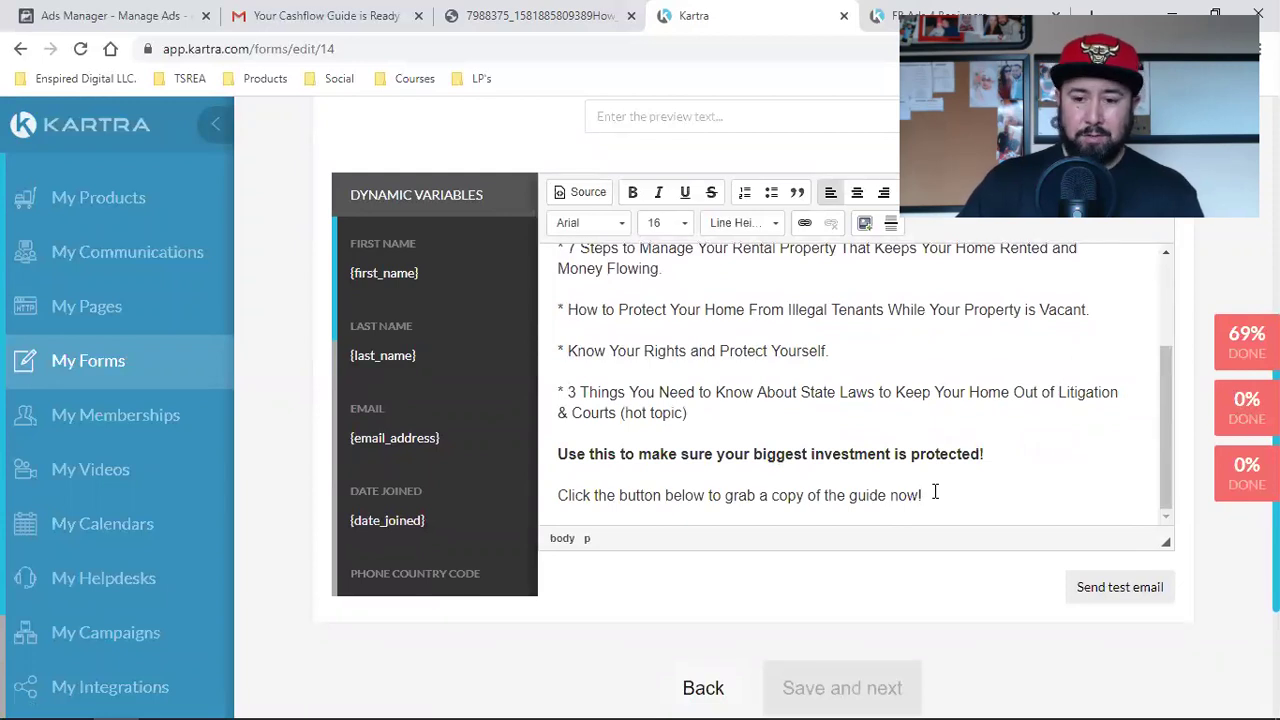
{"action": "left_click_drag", "start_coordinate": [935, 495], "coordinate": [541, 259]}
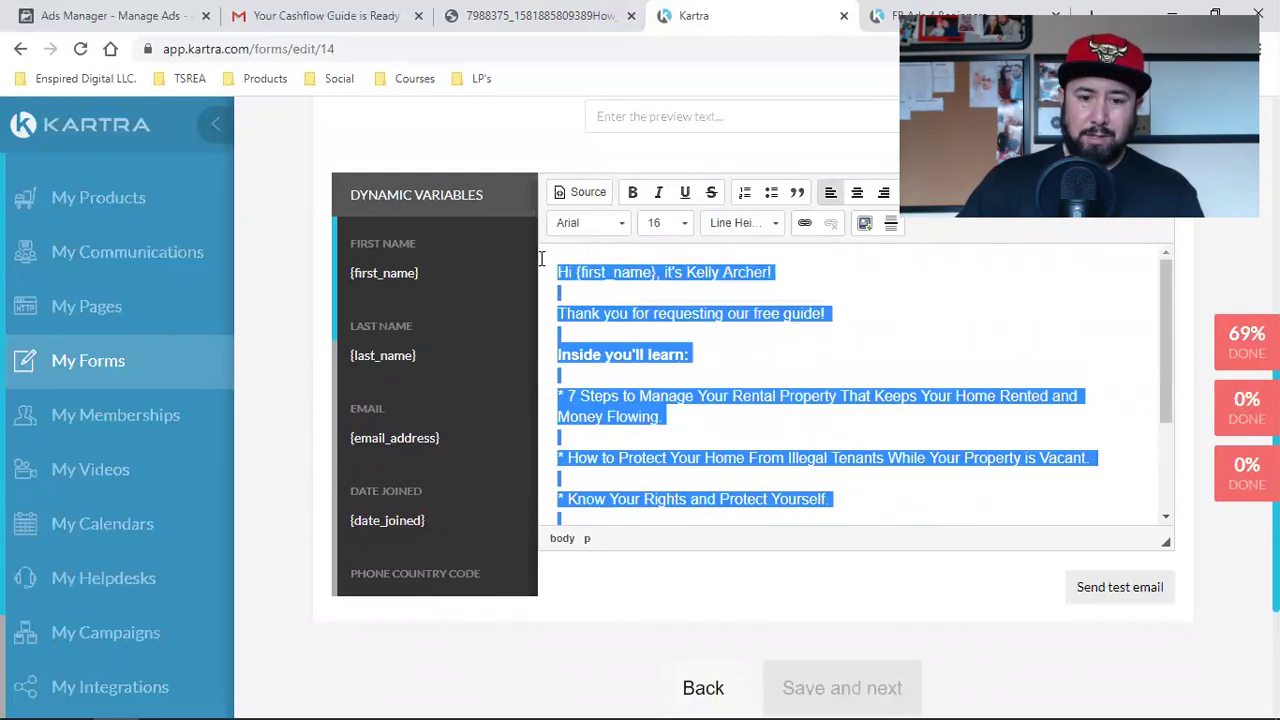
{"action": "right_click", "coordinate": [600, 315]}
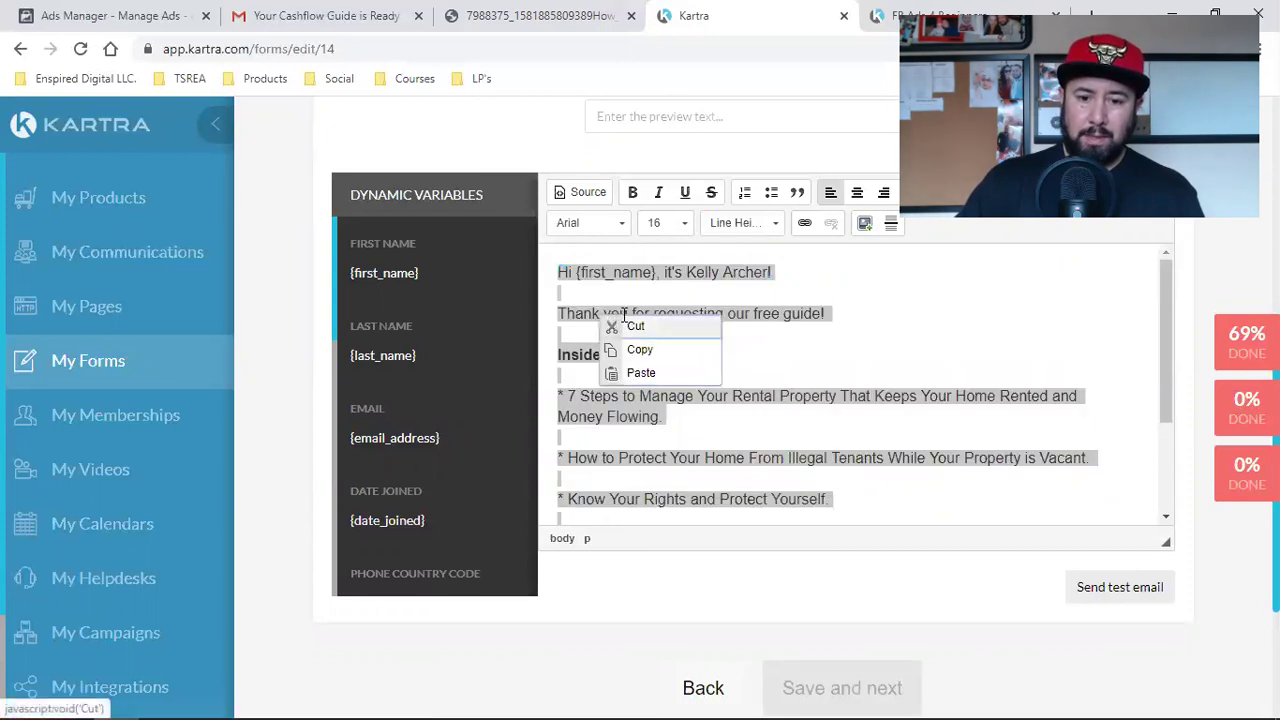
{"action": "left_click", "coordinate": [625, 318]}
{"action": "scroll", "coordinate": [448, 262], "scroll_direction": "up", "scroll_amount": 2}
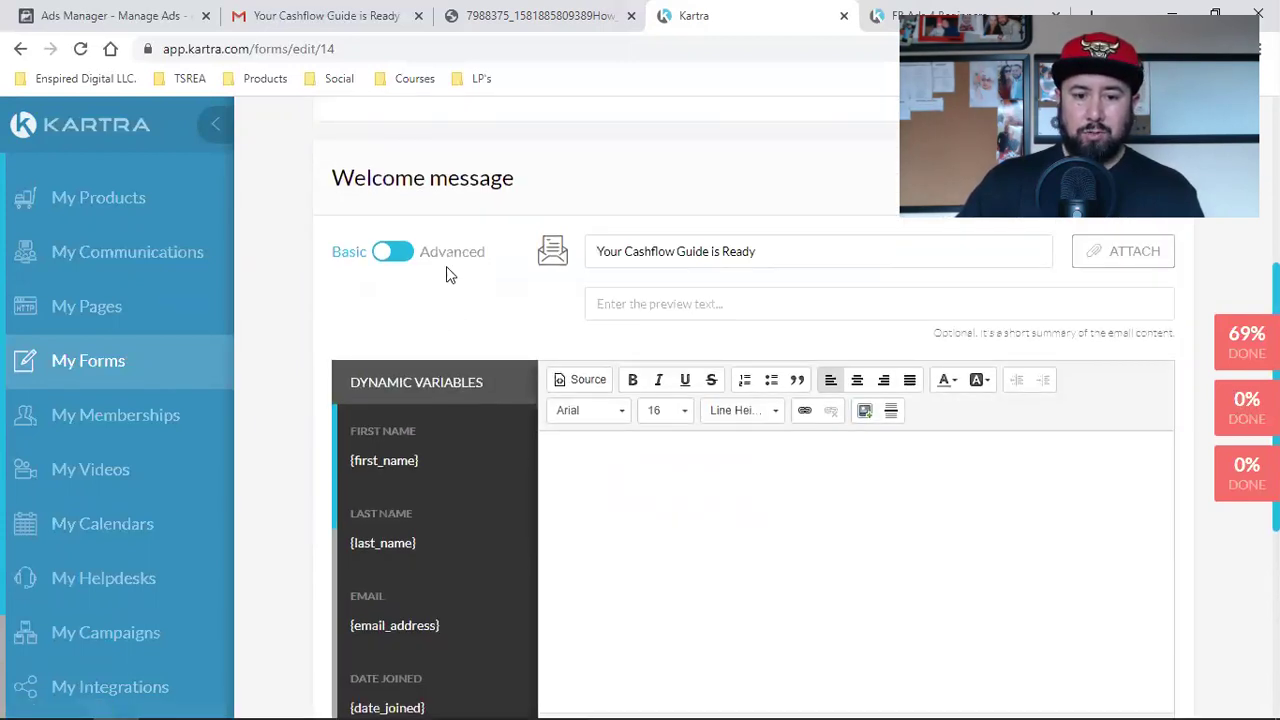
Step: Switch to the Advanced editor and drag the saved template from My templates onto the canvas
{"action": "left_click", "coordinate": [406, 260]}
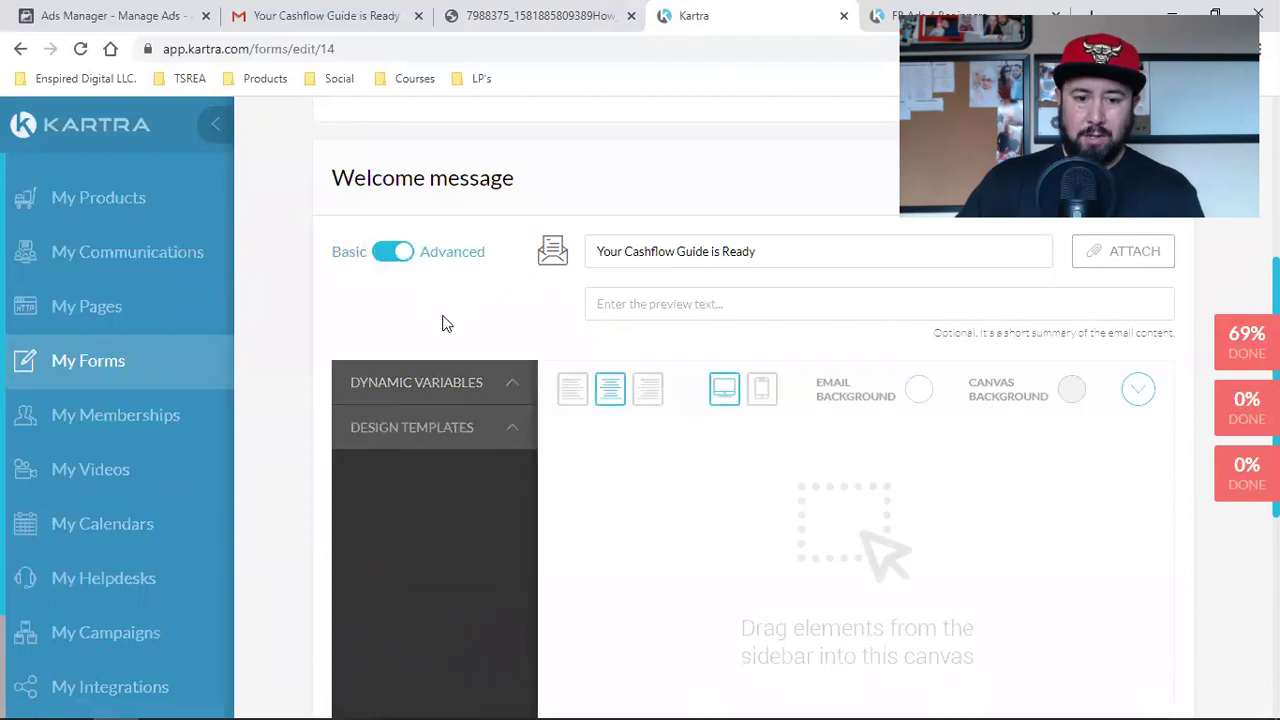
{"action": "left_click", "coordinate": [451, 432]}
{"action": "scroll", "coordinate": [453, 437], "scroll_direction": "down", "scroll_amount": 2}
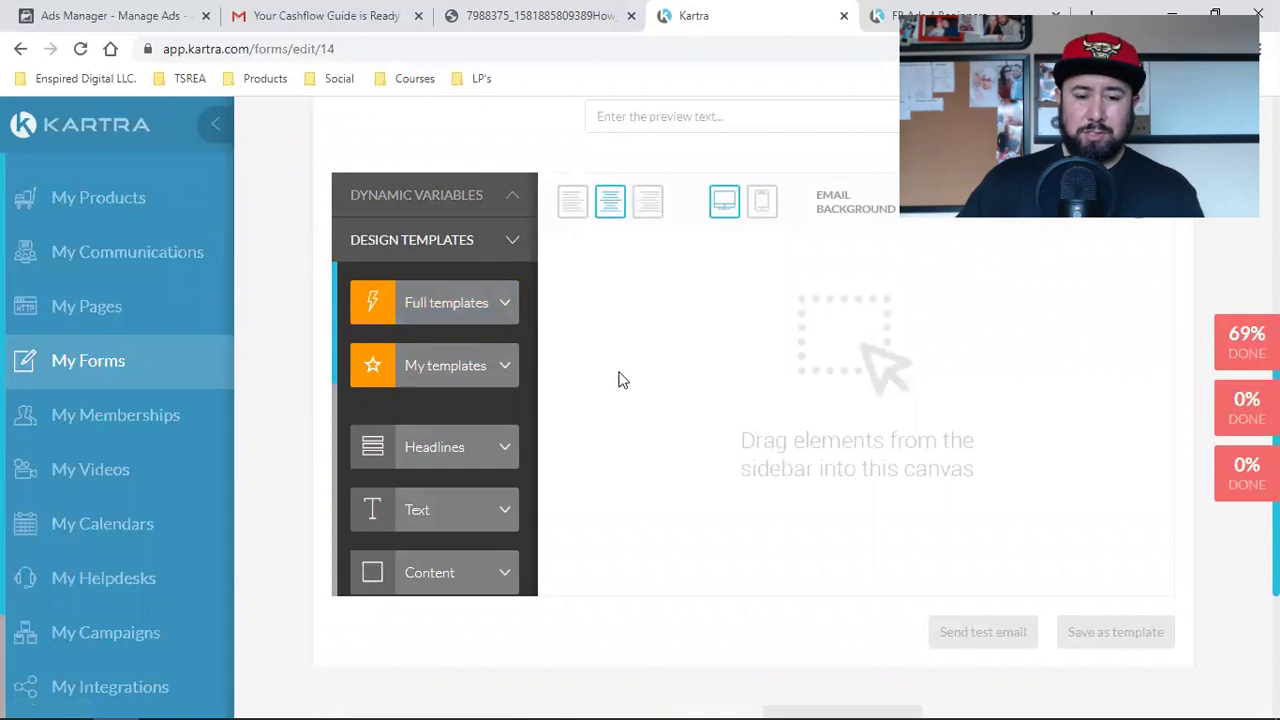
{"action": "left_click", "coordinate": [452, 369]}
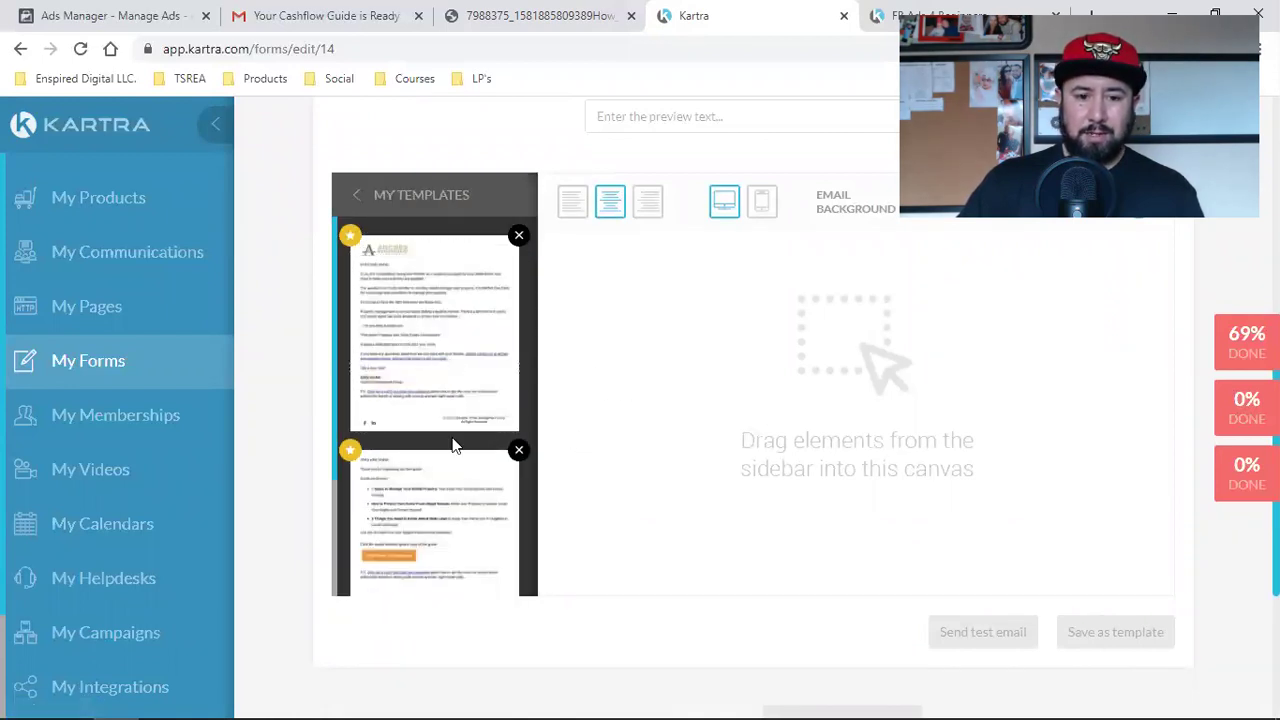
{"action": "scroll", "coordinate": [452, 445], "scroll_direction": "down", "scroll_amount": 3}
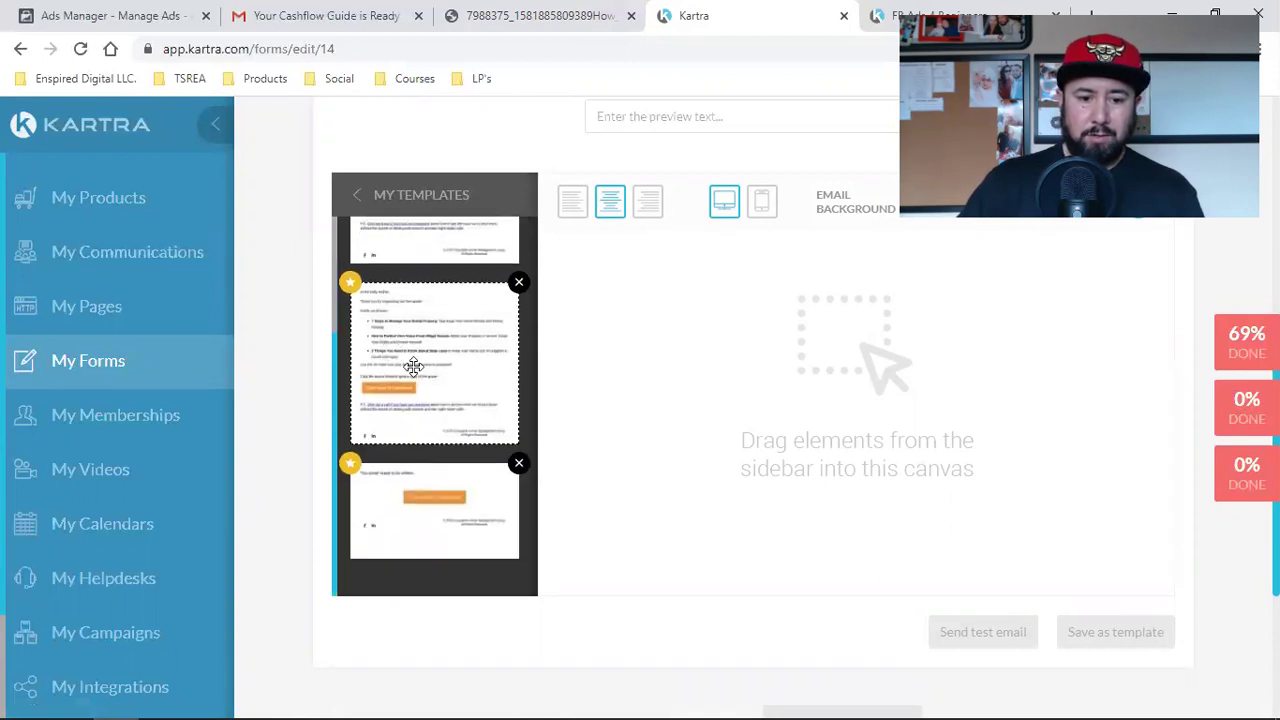
{"action": "left_click_drag", "start_coordinate": [417, 349], "coordinate": [860, 290]}
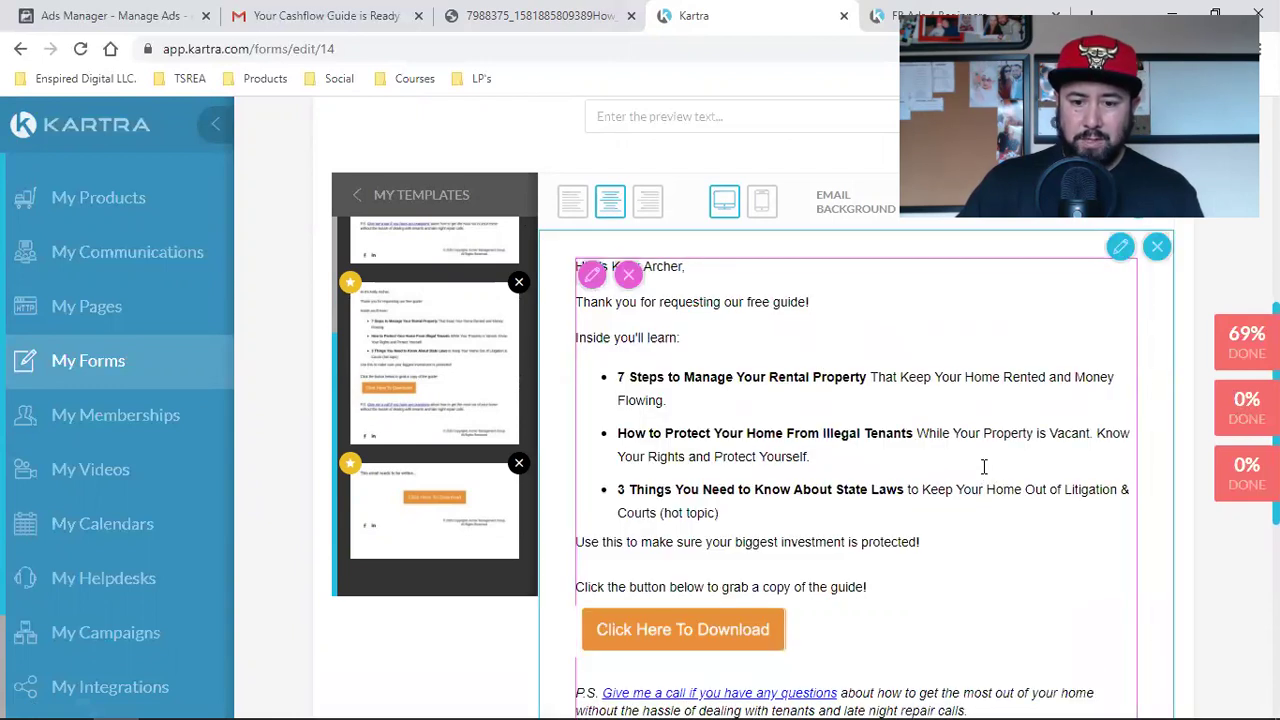
{"action": "scroll", "coordinate": [984, 467], "scroll_direction": "down", "scroll_amount": 2}
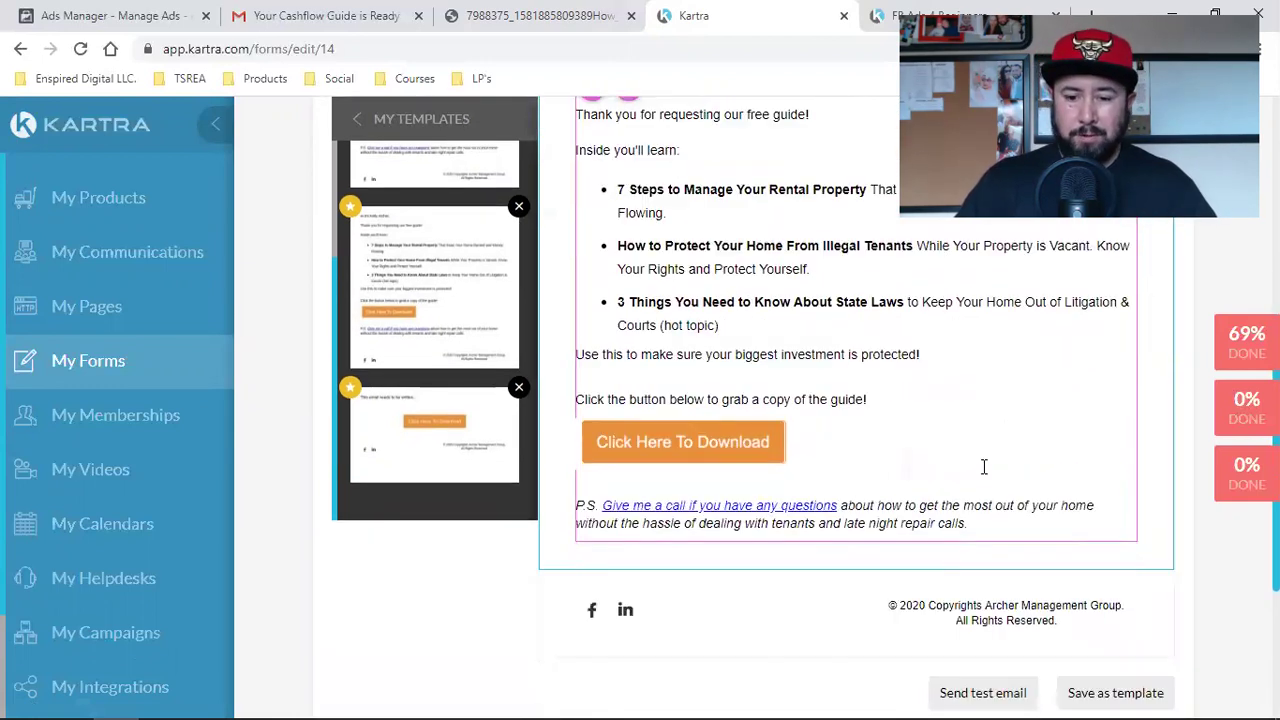
{"action": "scroll", "coordinate": [984, 467], "scroll_direction": "up", "scroll_amount": 2}
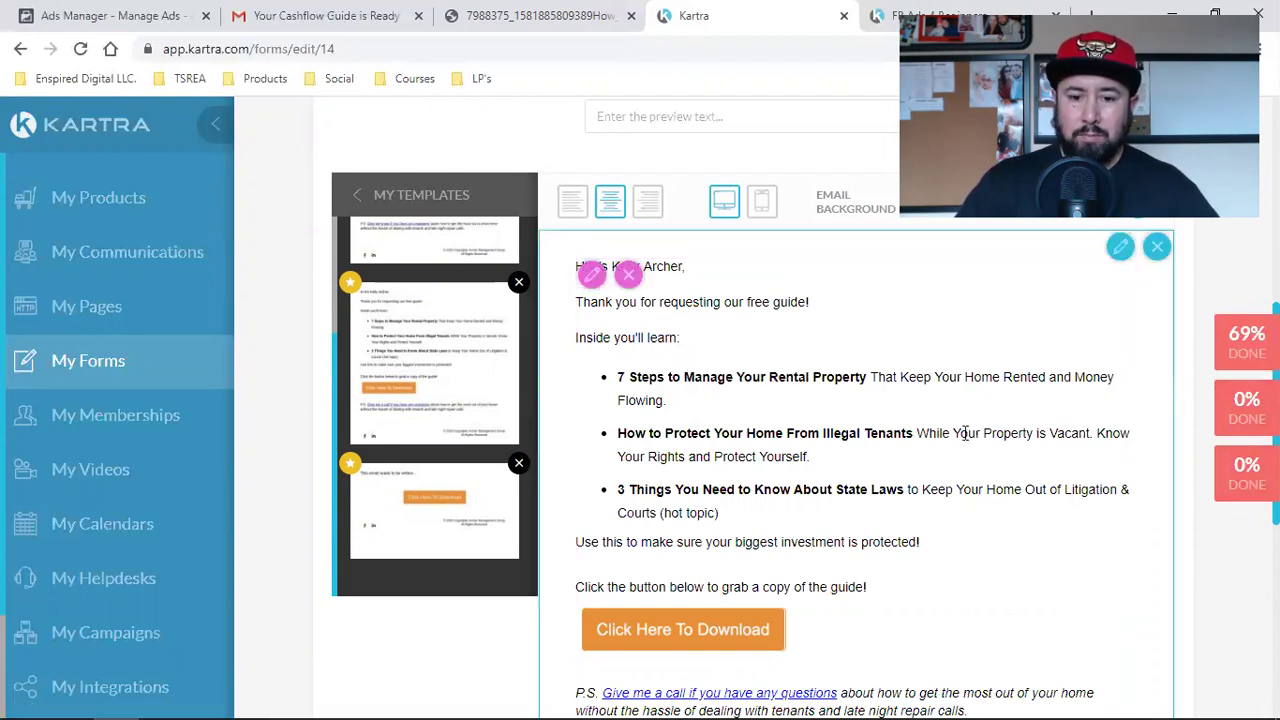
{"action": "left_click", "coordinate": [574, 340]}
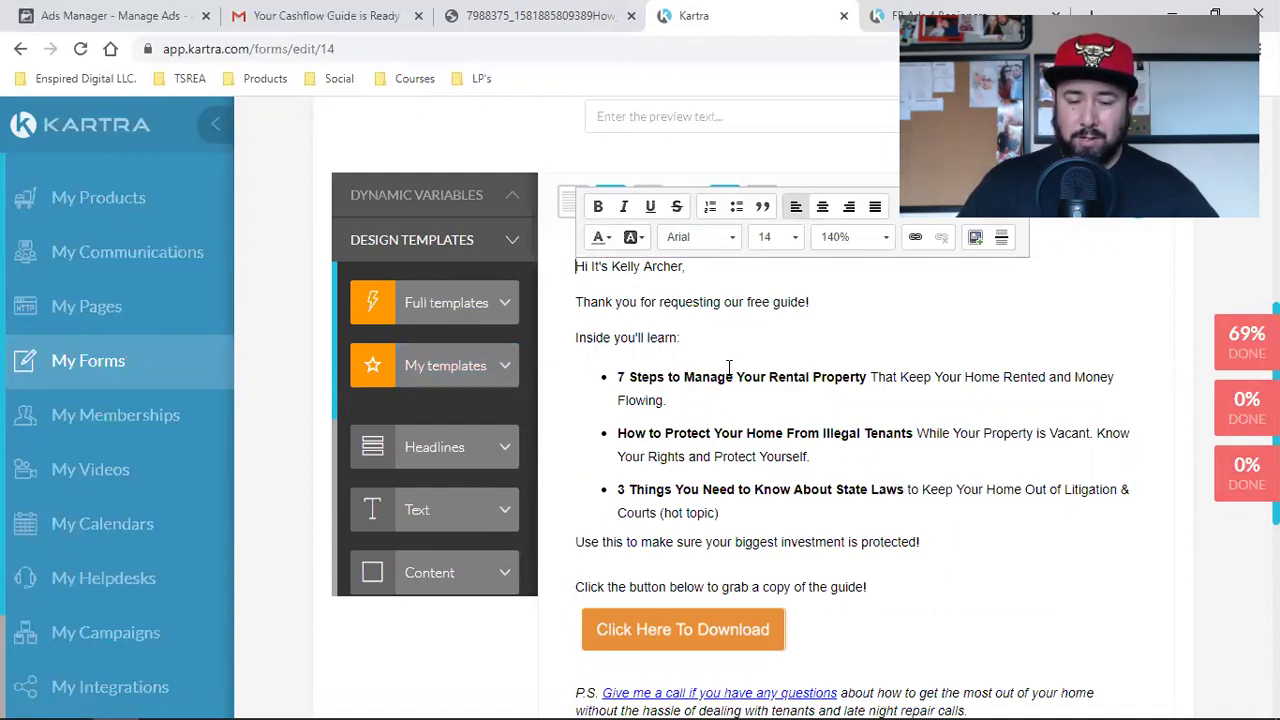
{"action": "scroll", "coordinate": [450, 304], "scroll_direction": "up", "scroll_amount": 1}
{"action": "scroll", "coordinate": [450, 306], "scroll_direction": "up", "scroll_amount": 1}
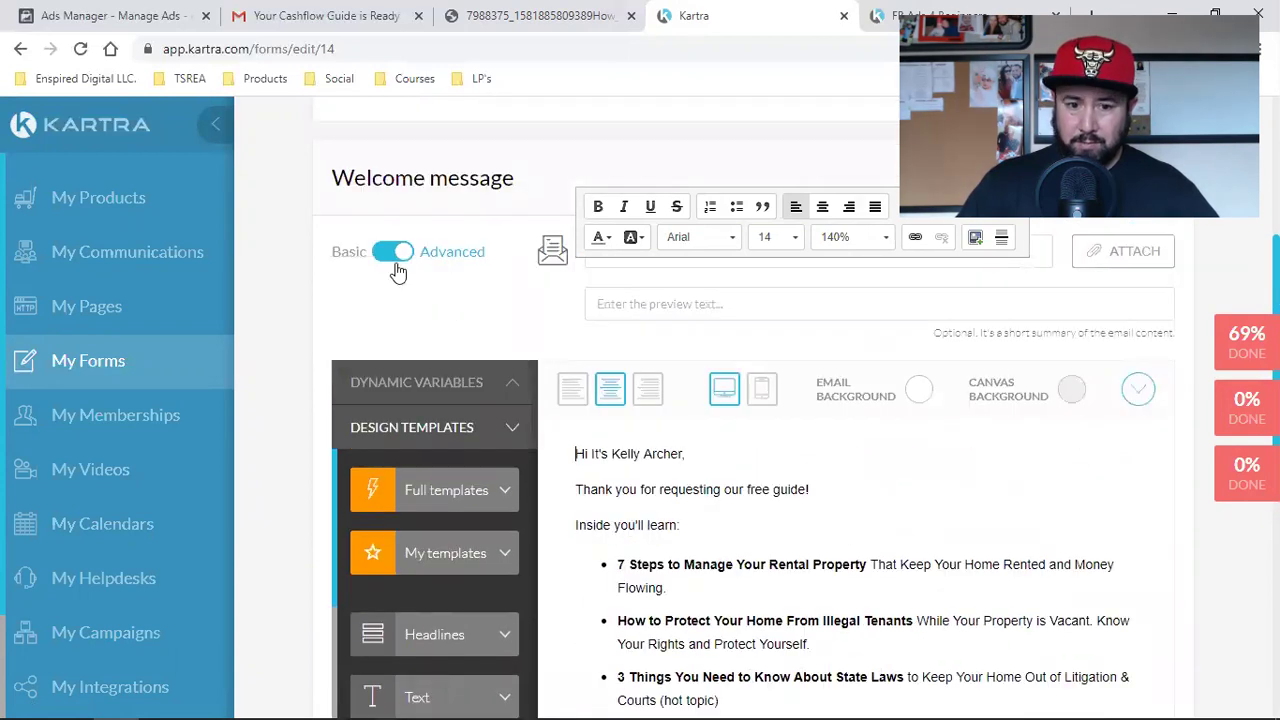
Step: Copy the {first_name} variable from the Dynamic Variables list
{"action": "left_click", "coordinate": [410, 392]}
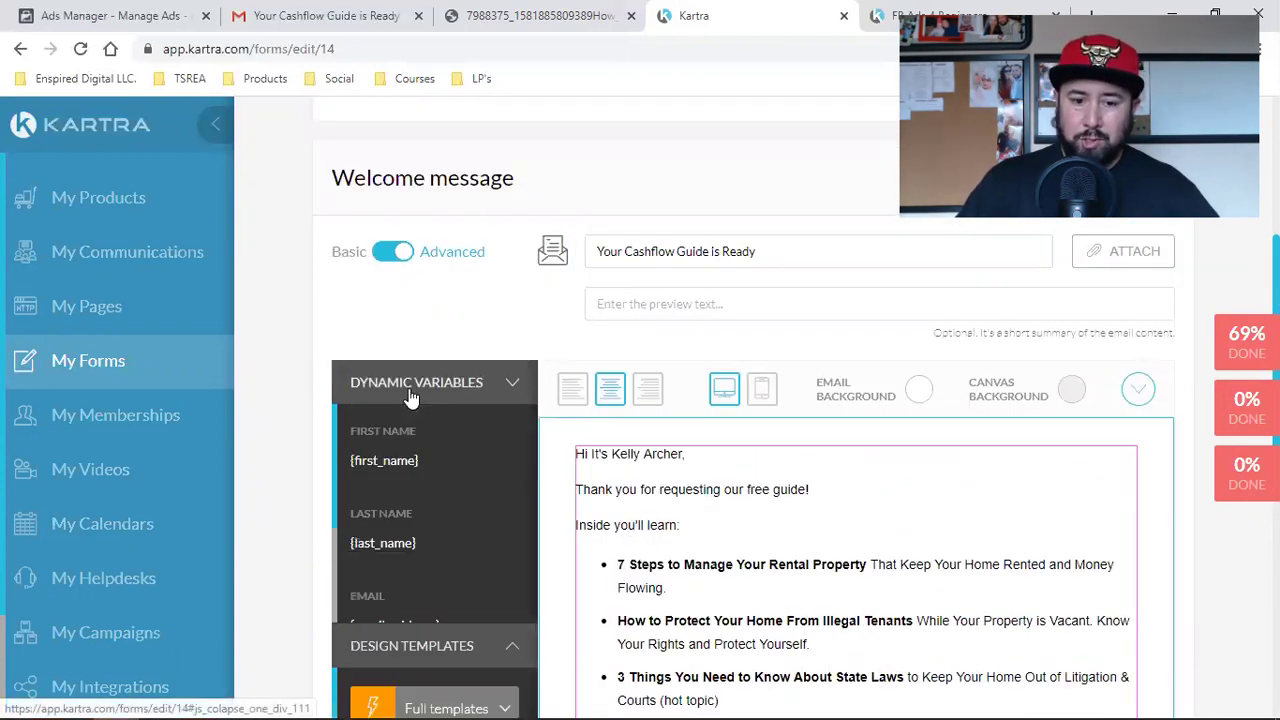
{"action": "double_click", "coordinate": [386, 460]}
{"action": "right_click", "coordinate": [402, 459]}
{"action": "left_click", "coordinate": [424, 465]}
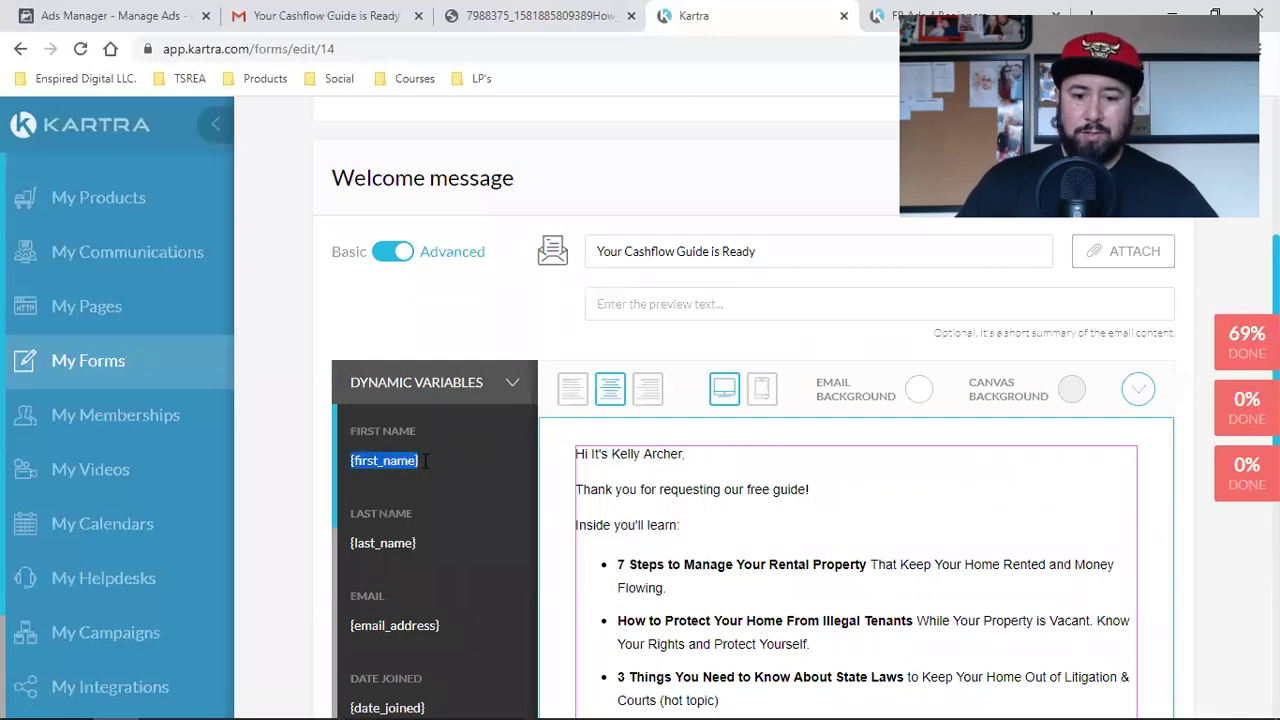
Step: Paste {first_name} after 'Hi' and join the lines so the greeting reads 'Hi {first_name}, it's'
{"action": "left_click", "coordinate": [590, 456]}
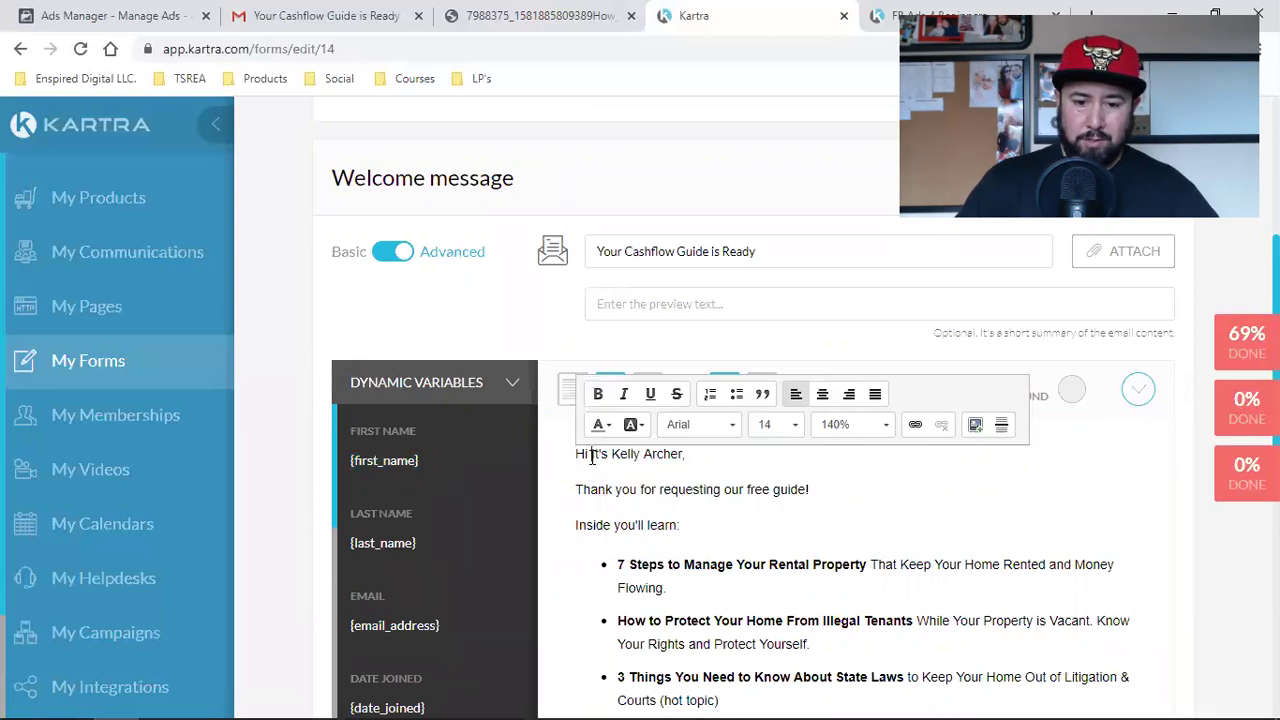
{"action": "key", "text": "ctrl+v"}
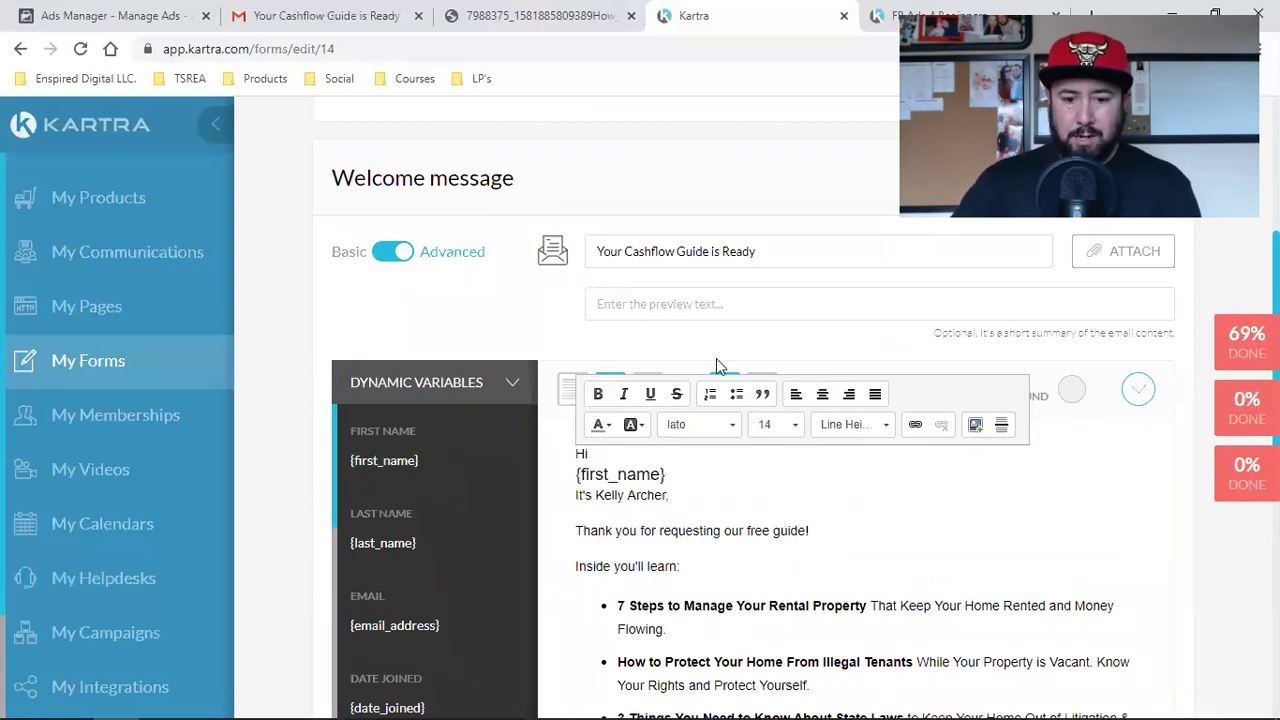
{"action": "key", "text": "Left"}
{"action": "key", "text": "Left"}
{"action": "key", "text": "Left"}
{"action": "key", "text": "Left"}
{"action": "key", "text": "Left"}
{"action": "key", "text": "Left"}
{"action": "key", "text": "Left"}
{"action": "key", "text": "Left"}
{"action": "key", "text": "Left"}
{"action": "key", "text": "Left"}
{"action": "key", "text": "Left"}
{"action": "key", "text": "Left"}
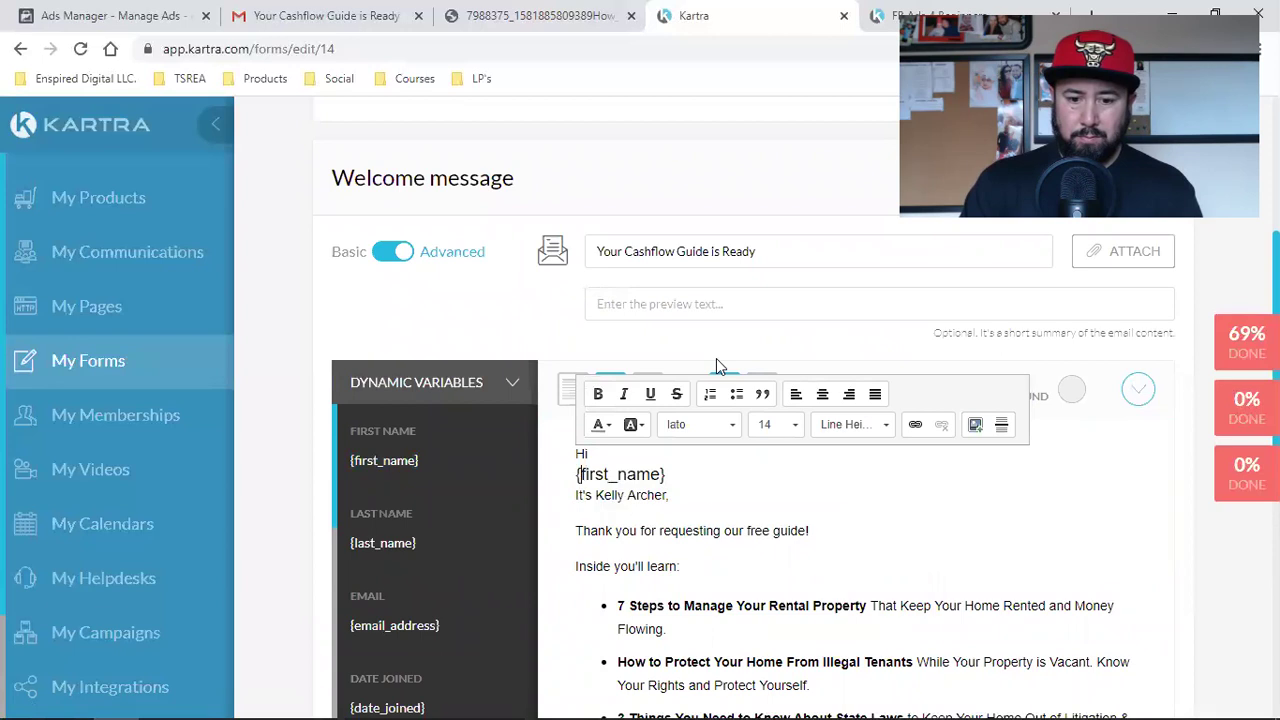
{"action": "key", "text": "BackSpace"}
{"action": "key", "text": "Down"}
{"action": "key", "text": "Left"}
{"action": "key", "text": "Left"}
{"action": "key", "text": "Left"}
{"action": "key", "text": "Left"}
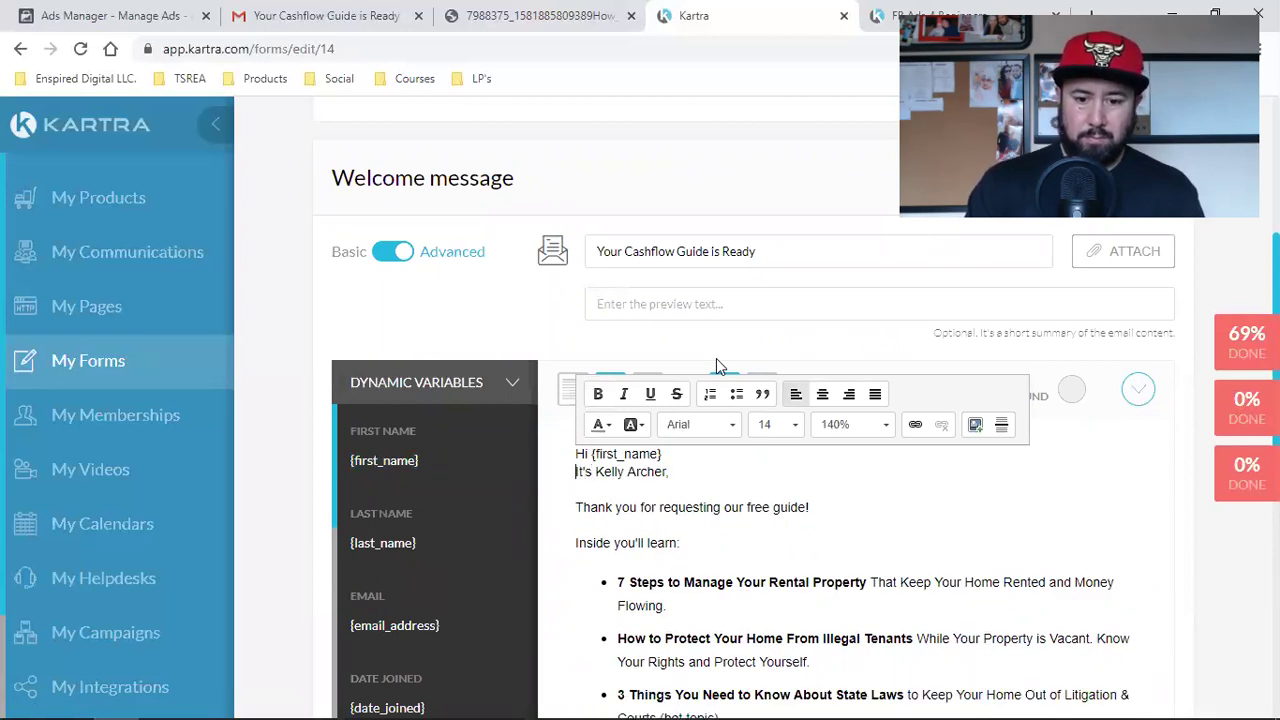
{"action": "key", "text": "BackSpace"}
{"action": "type", "text": ", It's Kelly Archer,"}
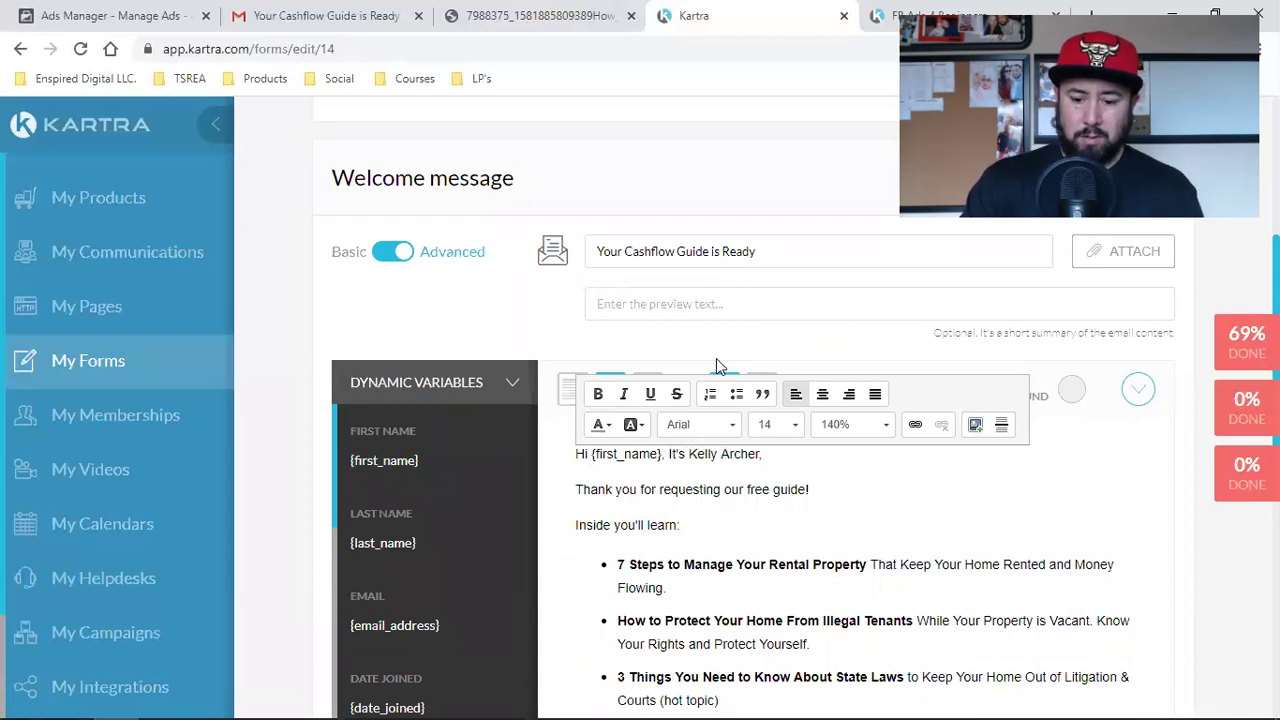
{"action": "key", "text": "Delete"}
{"action": "type", "text": "i"}
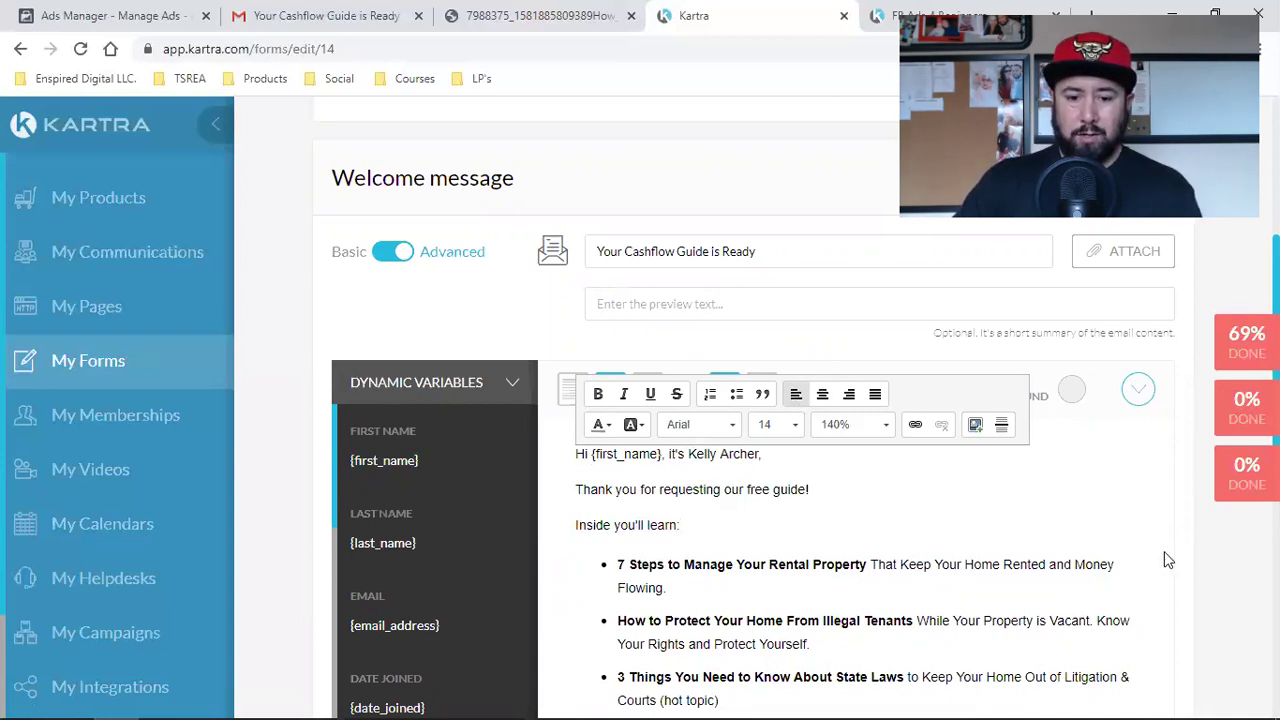
{"action": "scroll", "coordinate": [1164, 551], "scroll_direction": "down", "scroll_amount": 4}
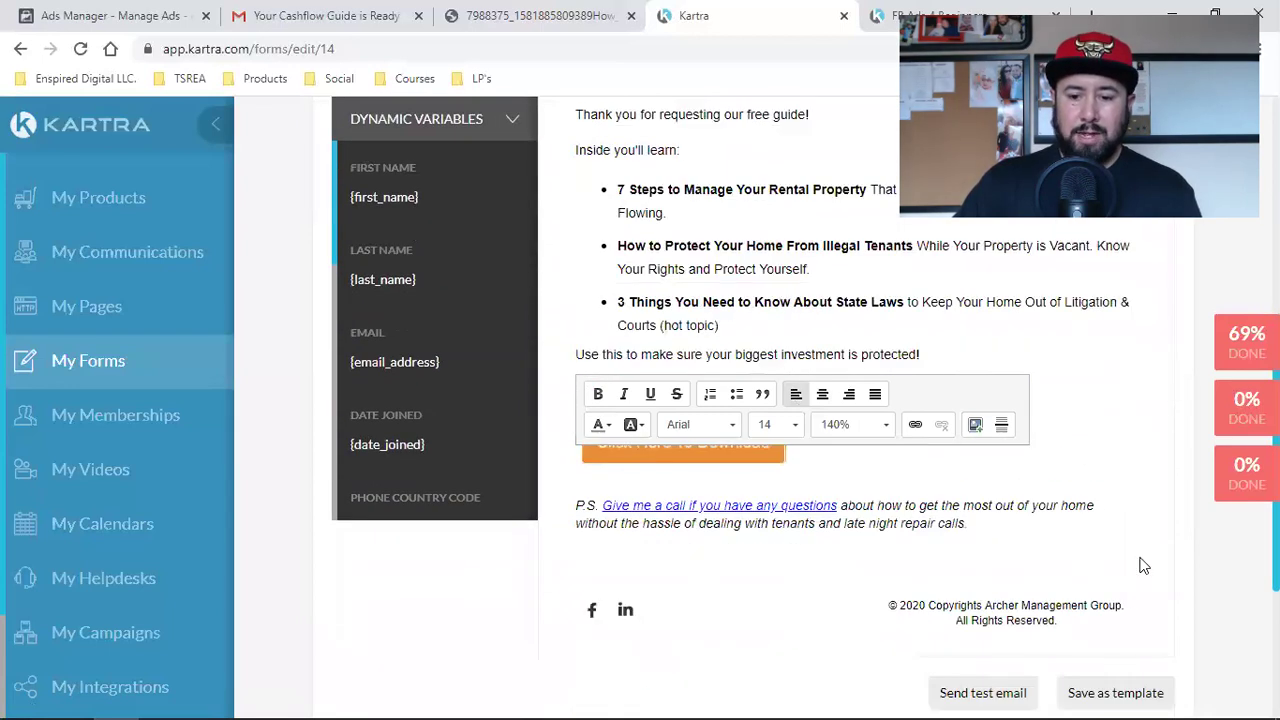
{"action": "scroll", "coordinate": [1140, 563], "scroll_direction": "down", "scroll_amount": 2}
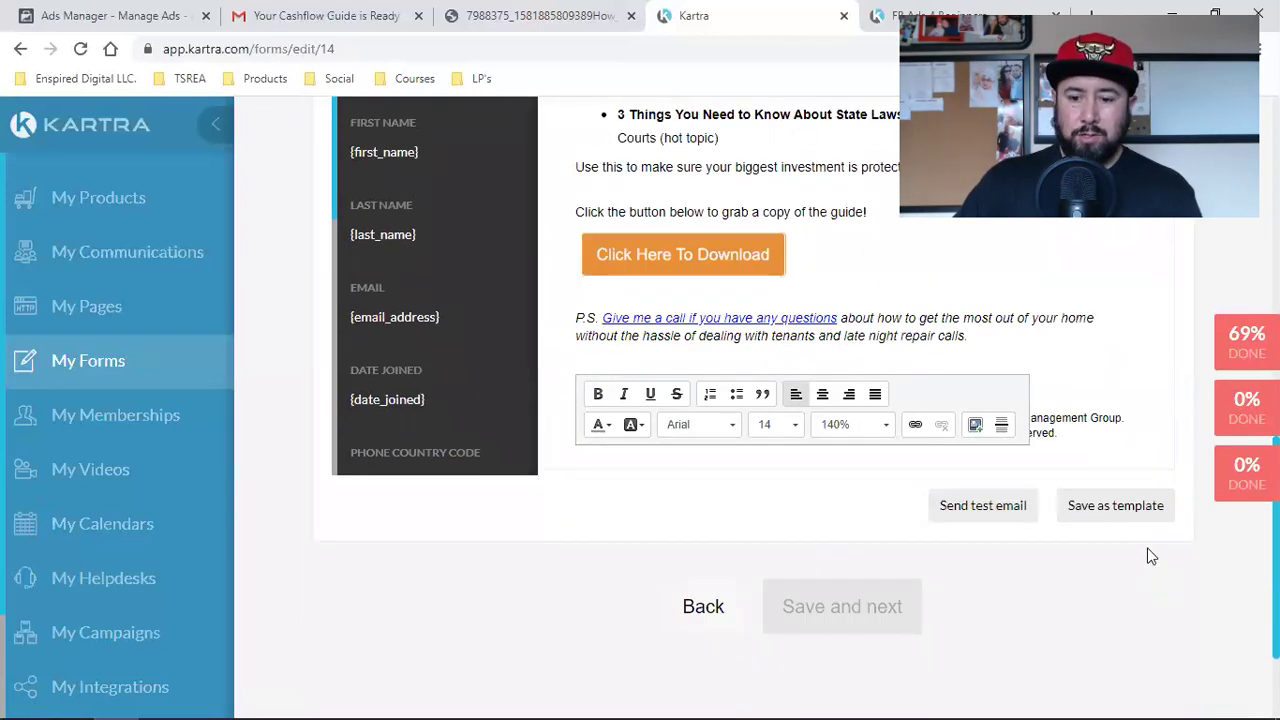
Step: Send a test of the welcome email to your own address, then go to Gmail
{"action": "left_click", "coordinate": [950, 508]}
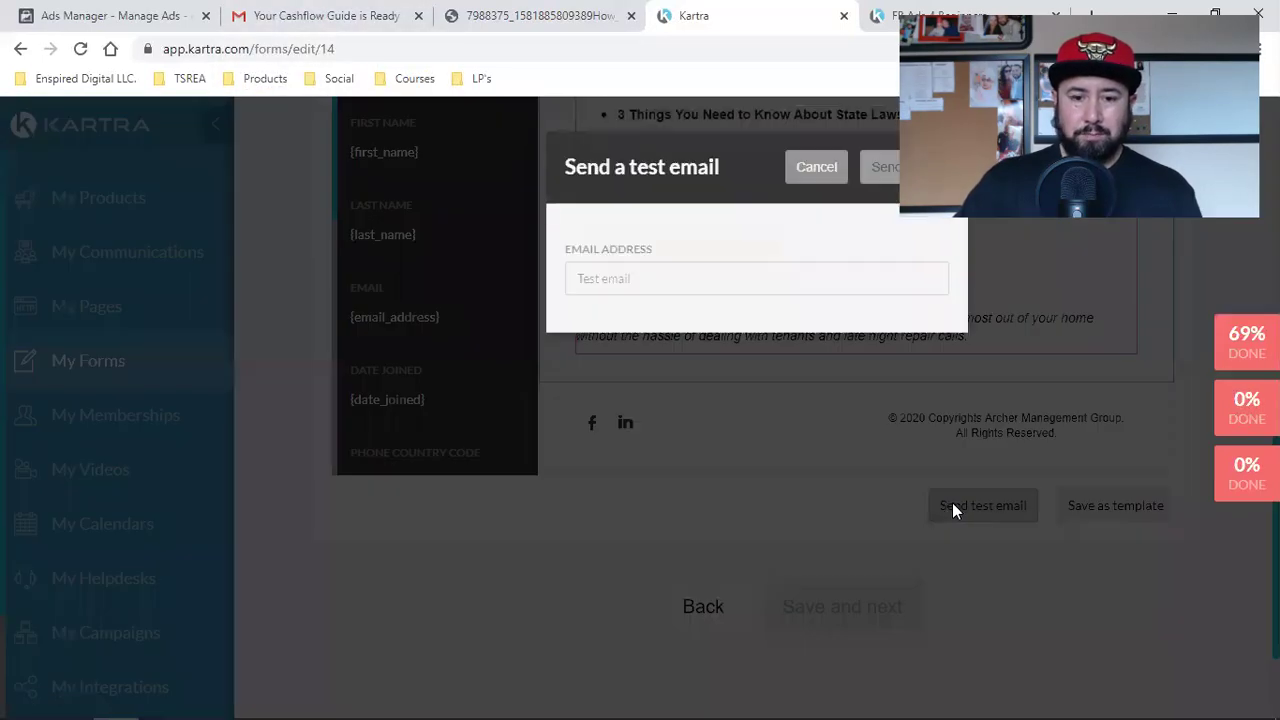
{"action": "left_click", "coordinate": [617, 276]}
{"action": "left_click", "coordinate": [623, 328]}
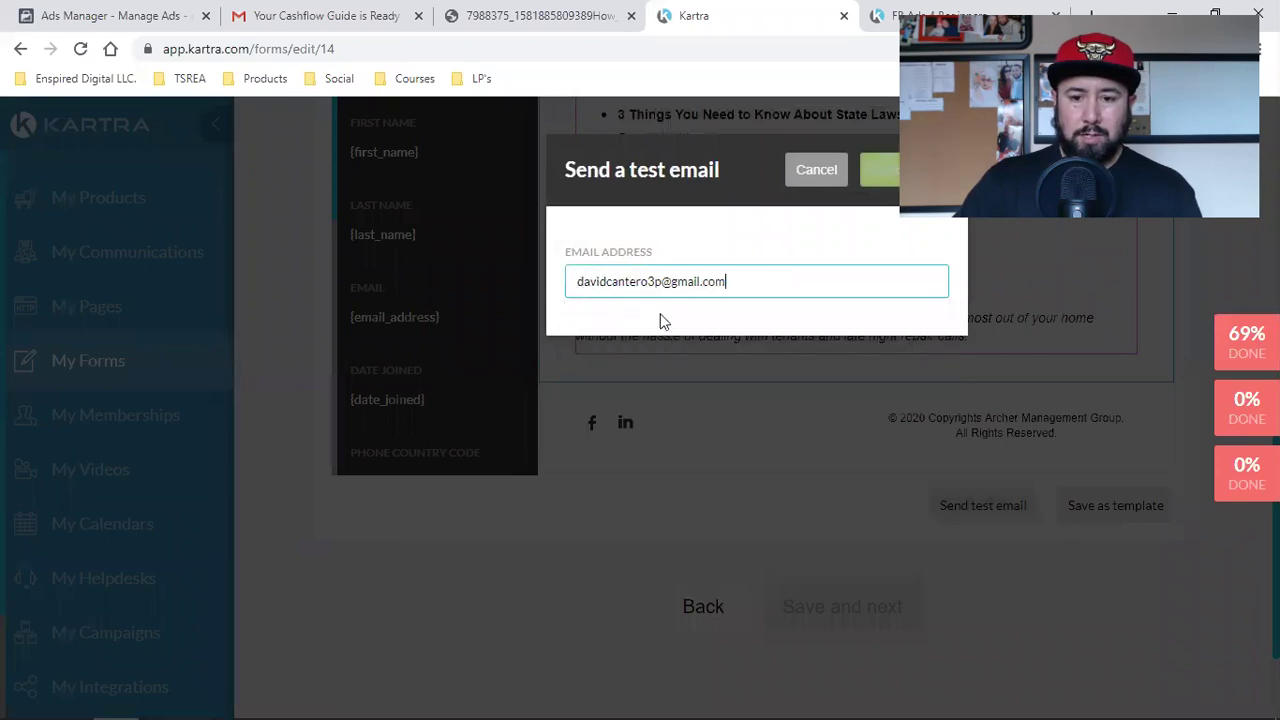
{"action": "left_click", "coordinate": [880, 168]}
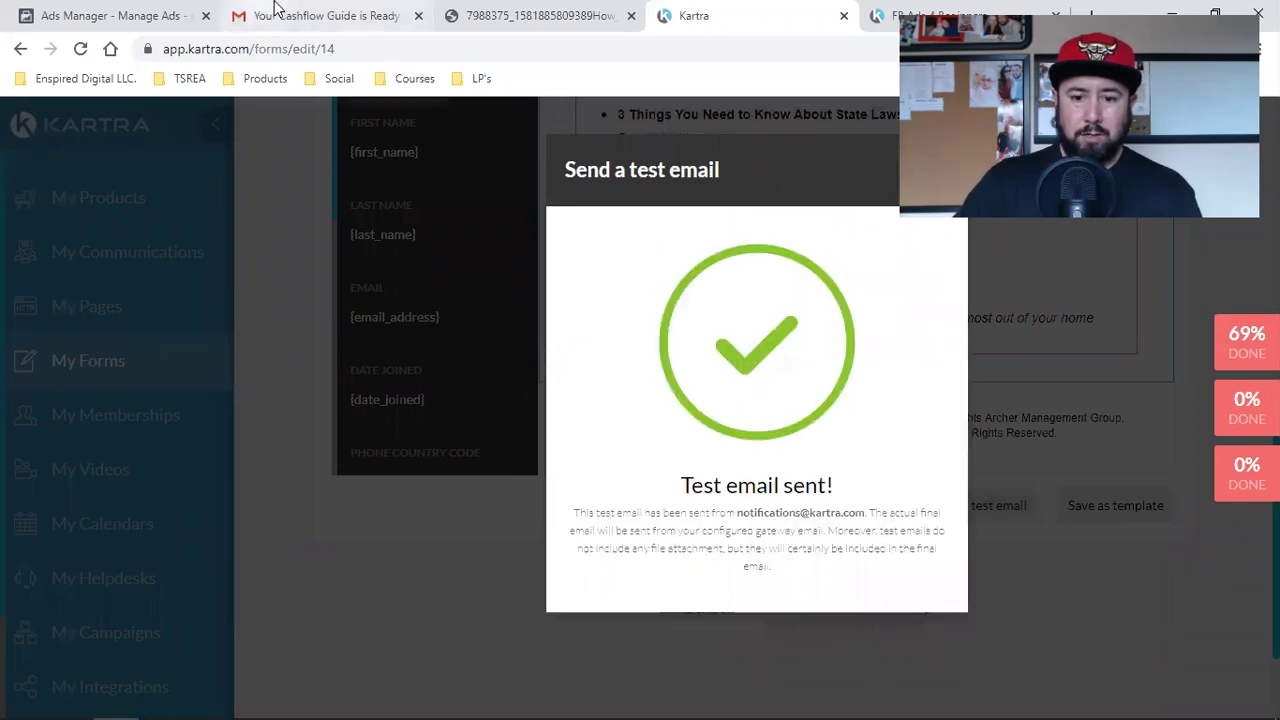
{"action": "left_click", "coordinate": [270, 10]}
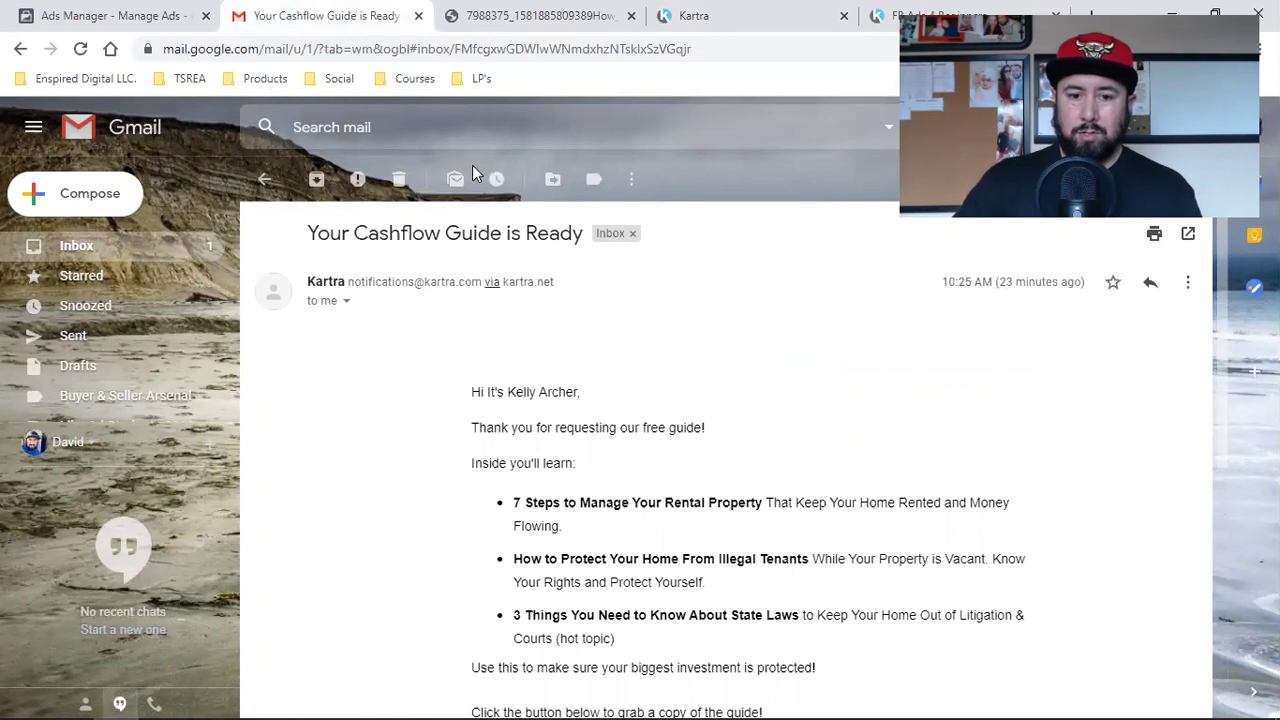
Step: Delete the old test message and switch to the Google account that received the test
{"action": "key", "text": "shift+3"}
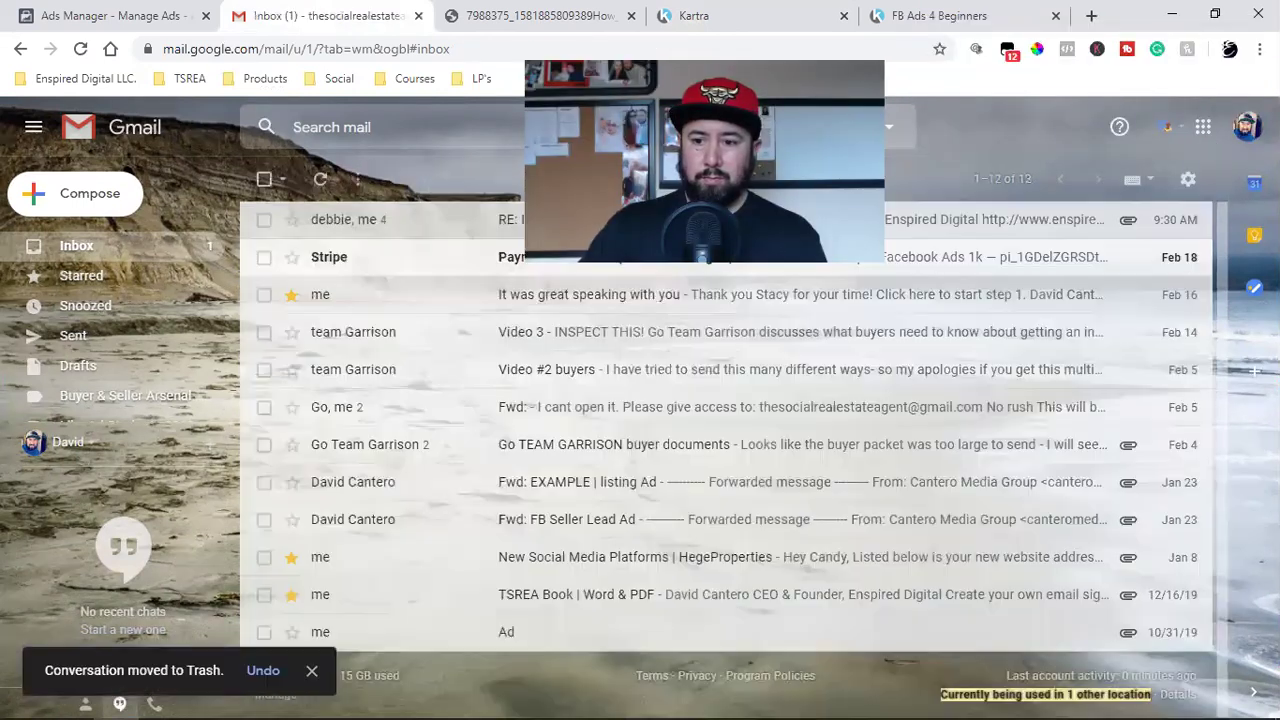
{"action": "left_click", "coordinate": [1245, 128]}
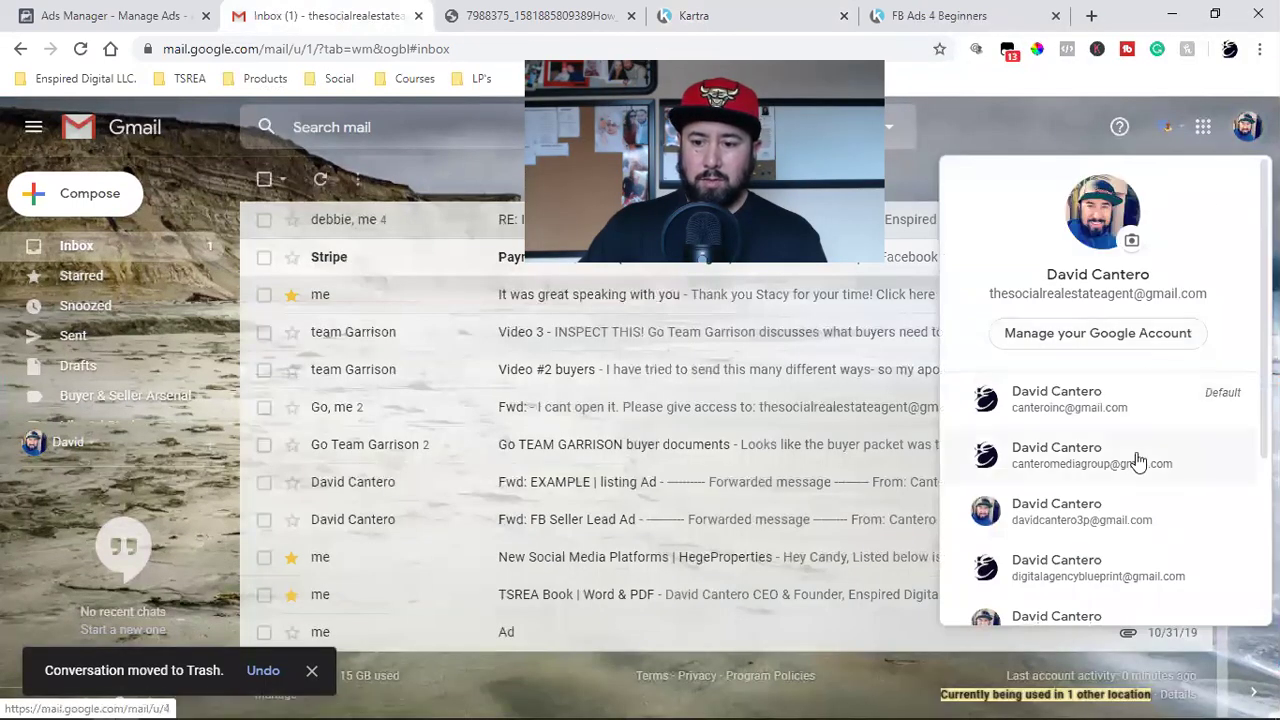
{"action": "left_click", "coordinate": [1112, 520]}
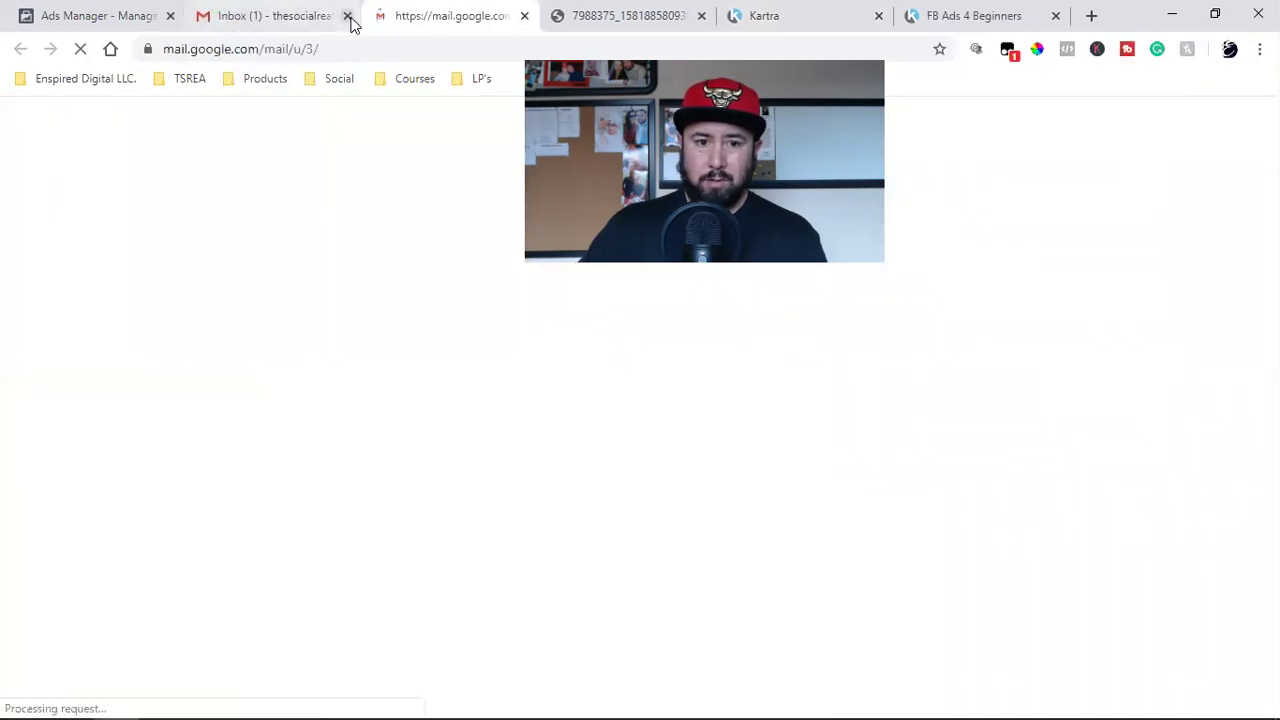
{"action": "left_click", "coordinate": [699, 17]}
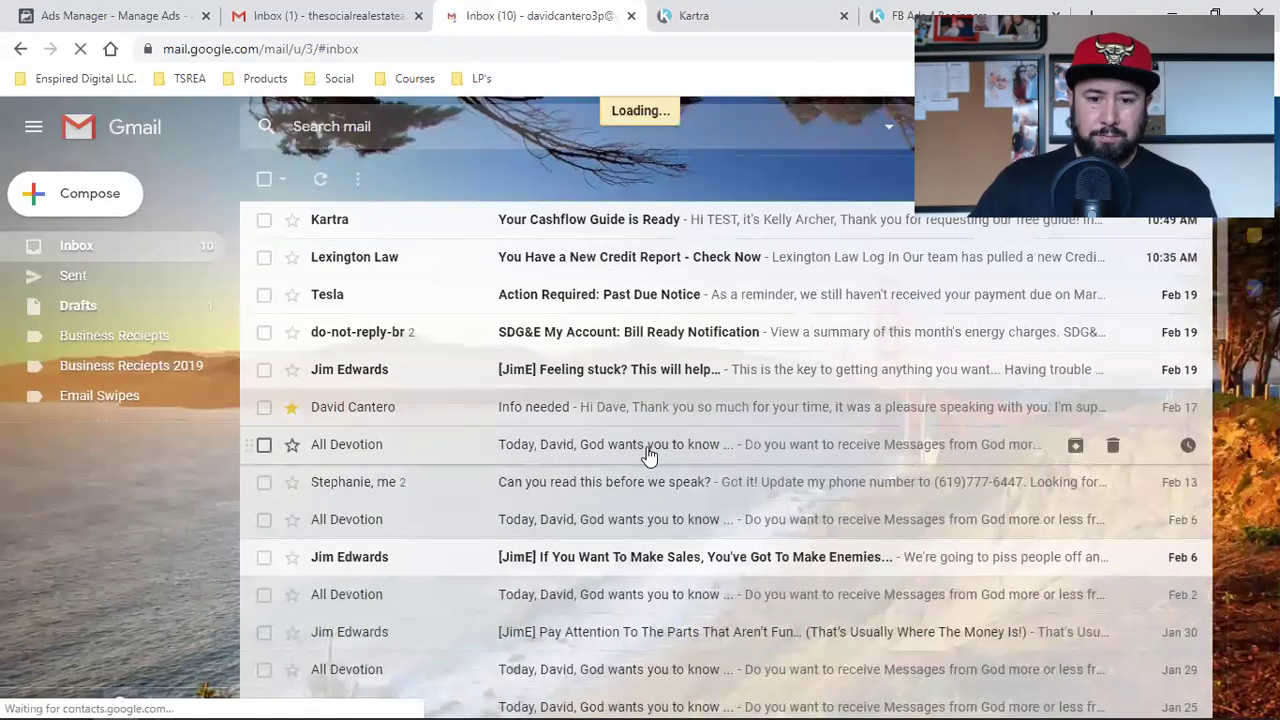
Step: Open the 'Your Cashflow Guide is Ready' email and follow its download link
{"action": "left_click", "coordinate": [733, 292]}
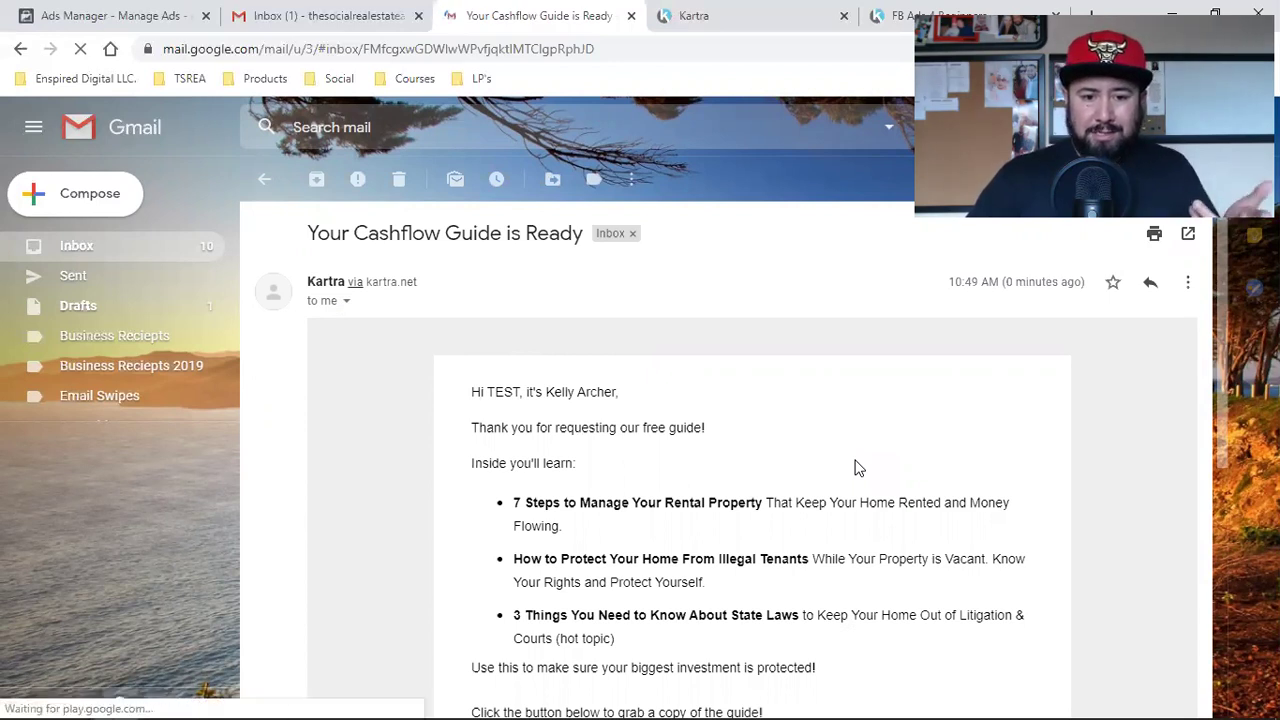
{"action": "scroll", "coordinate": [895, 497], "scroll_direction": "down", "scroll_amount": 4}
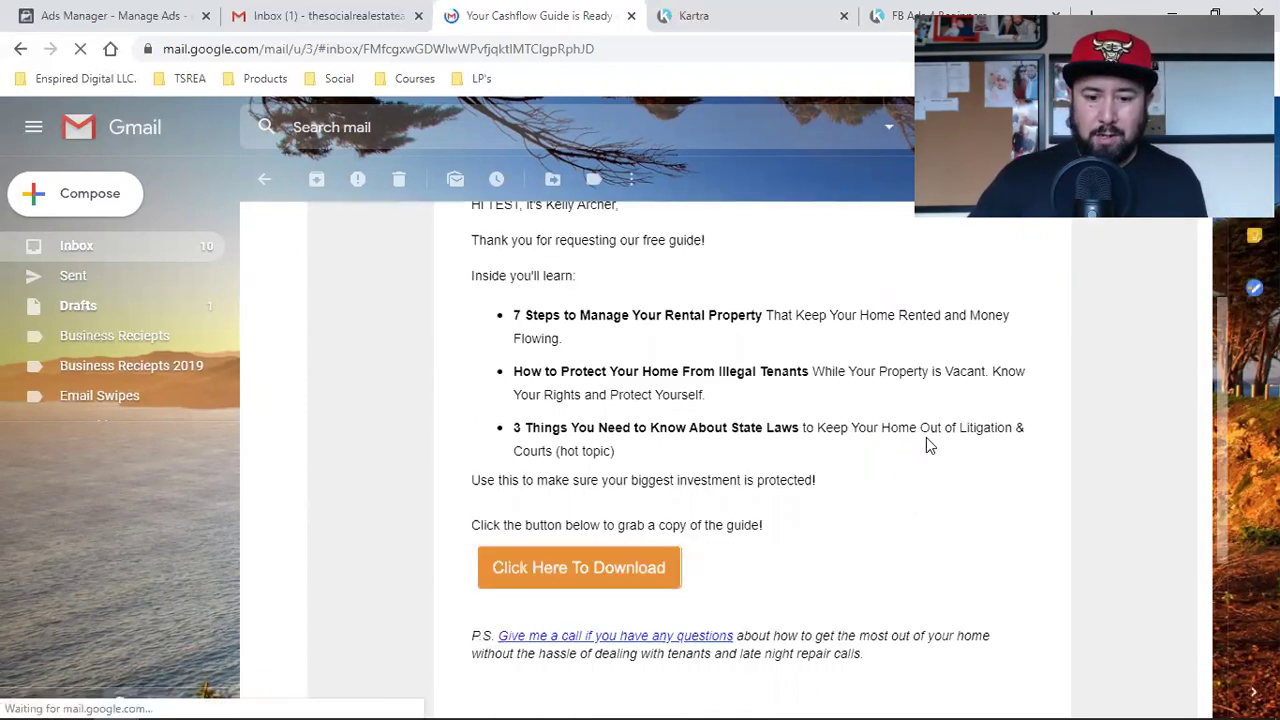
{"action": "left_click", "coordinate": [571, 388]}
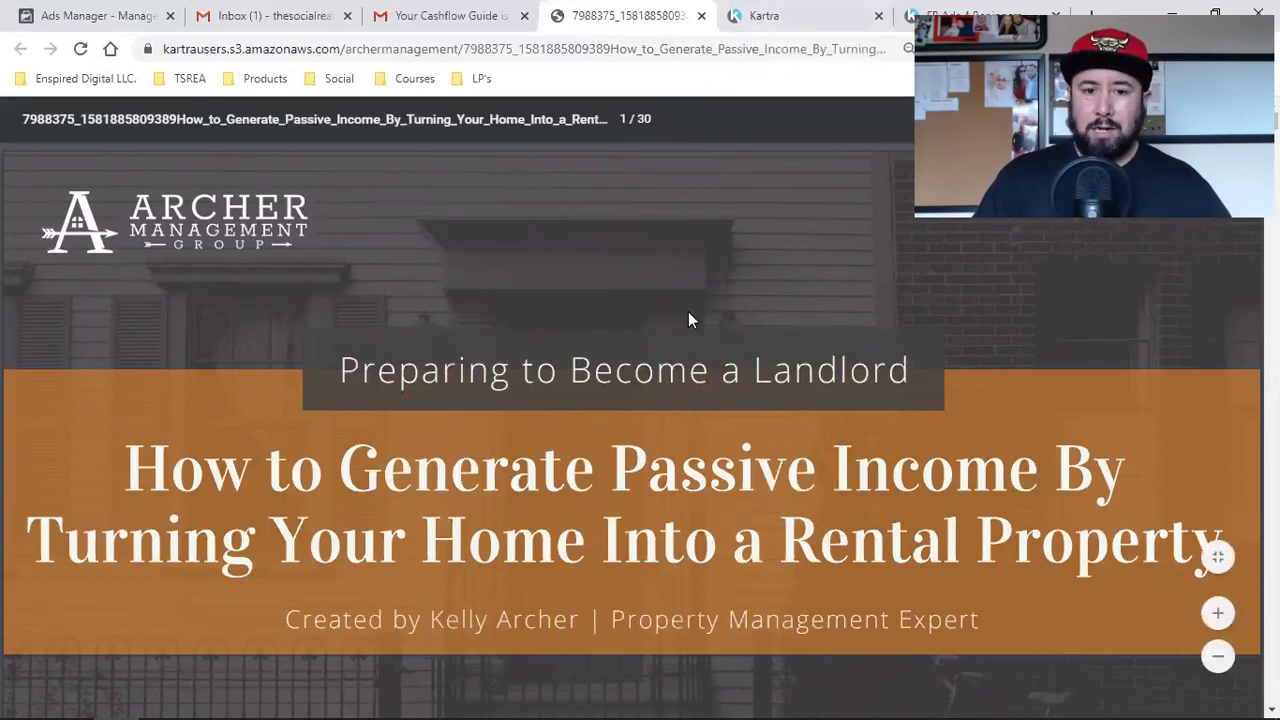
Step: Return from the guide PDF to the Kartra form editor tab
{"action": "left_click", "coordinate": [826, 15]}
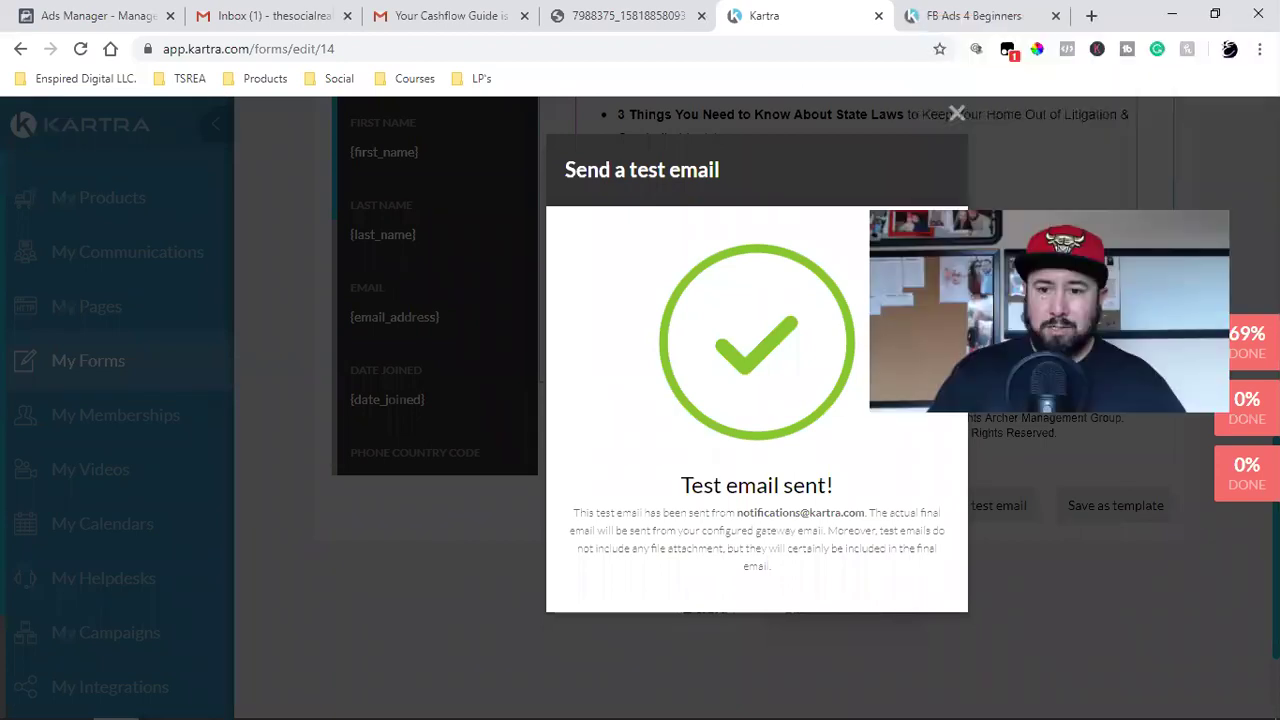
Step: Close the test email confirmation, save the welcome email, and advance to the automations step
{"action": "left_click", "coordinate": [958, 116]}
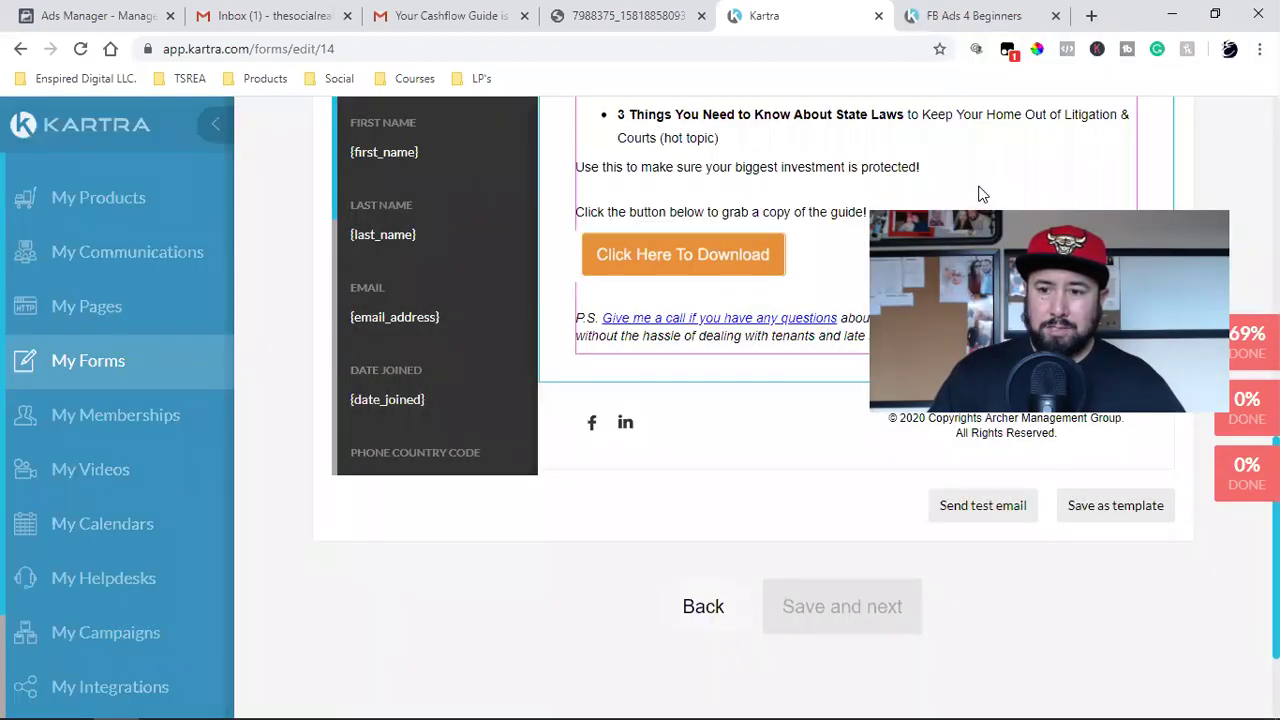
{"action": "left_click", "coordinate": [897, 545]}
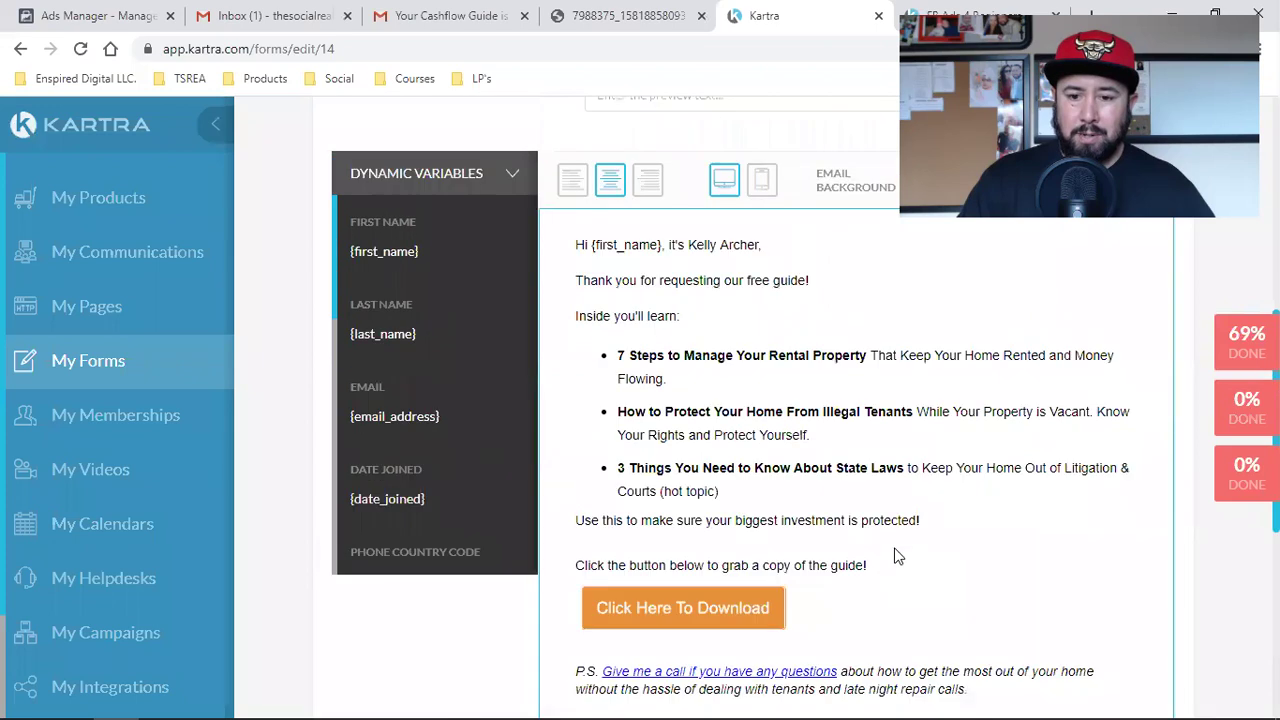
{"action": "left_click", "coordinate": [1147, 566]}
{"action": "scroll", "coordinate": [1020, 571], "scroll_direction": "down", "scroll_amount": 2}
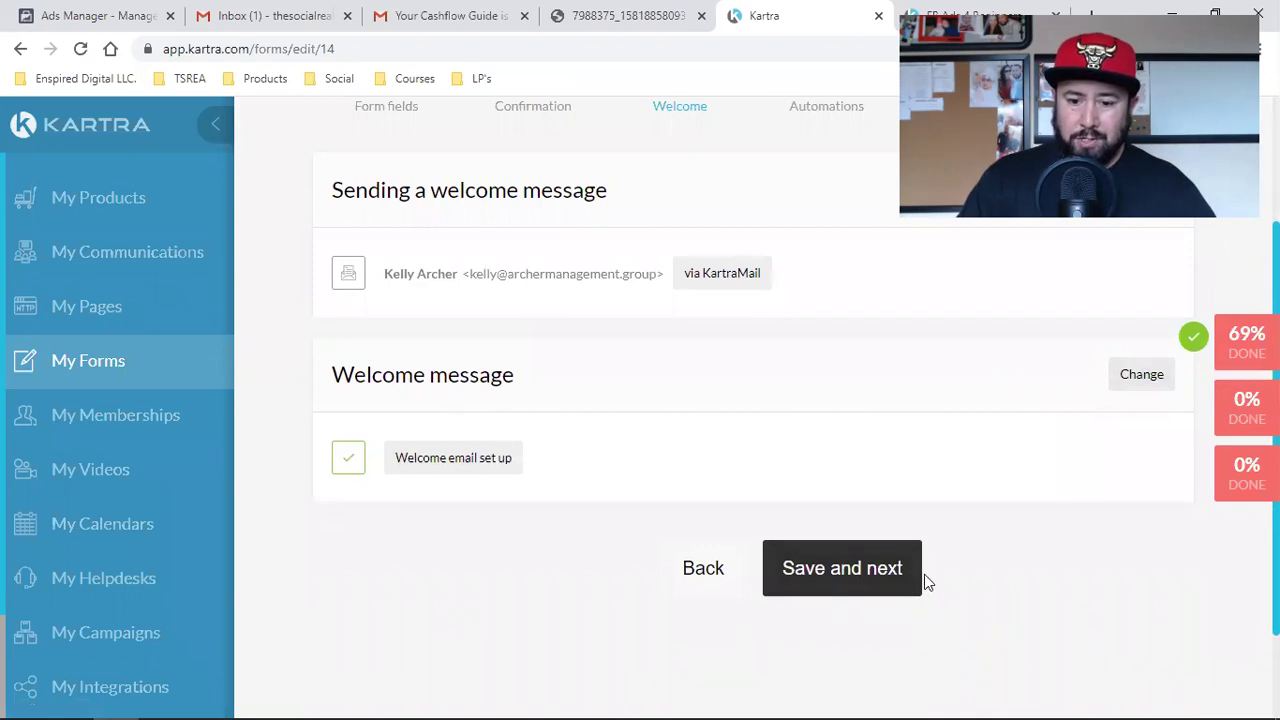
{"action": "left_click", "coordinate": [881, 570]}
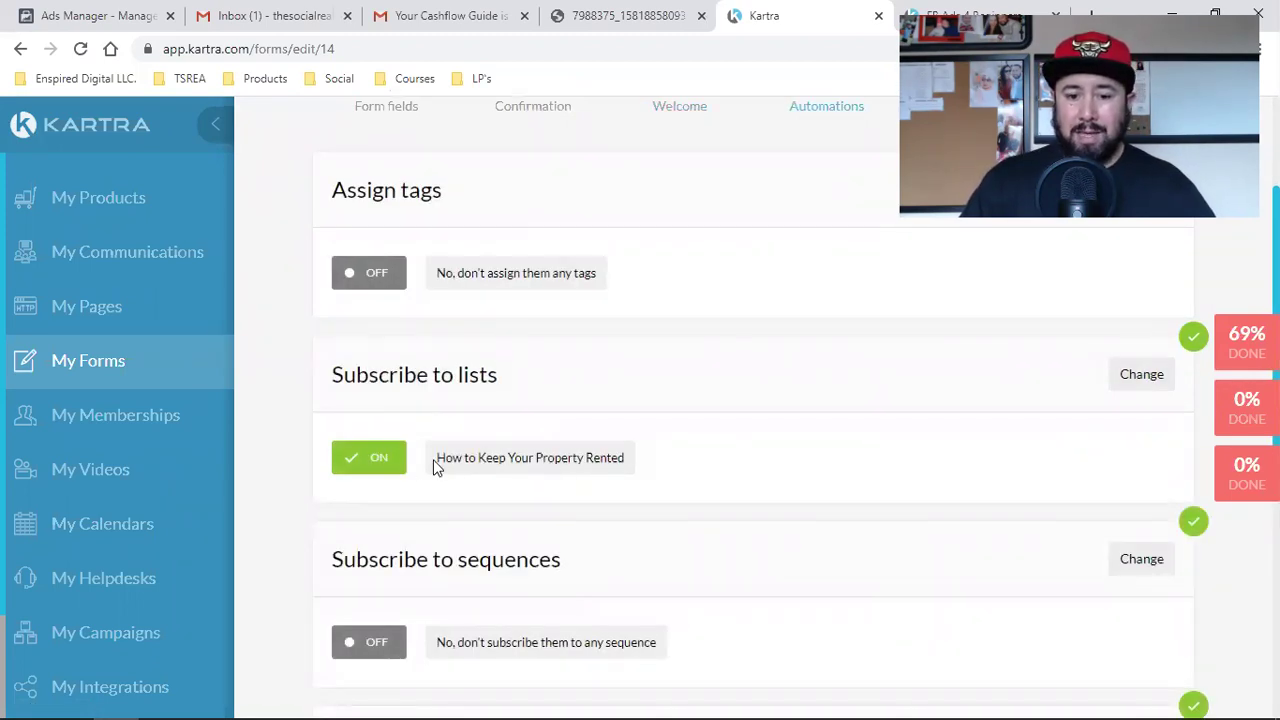
Step: Subscribe new sign-ups to the 'How to Keep Your Property Rented' list and save
{"action": "triple_click", "coordinate": [502, 461]}
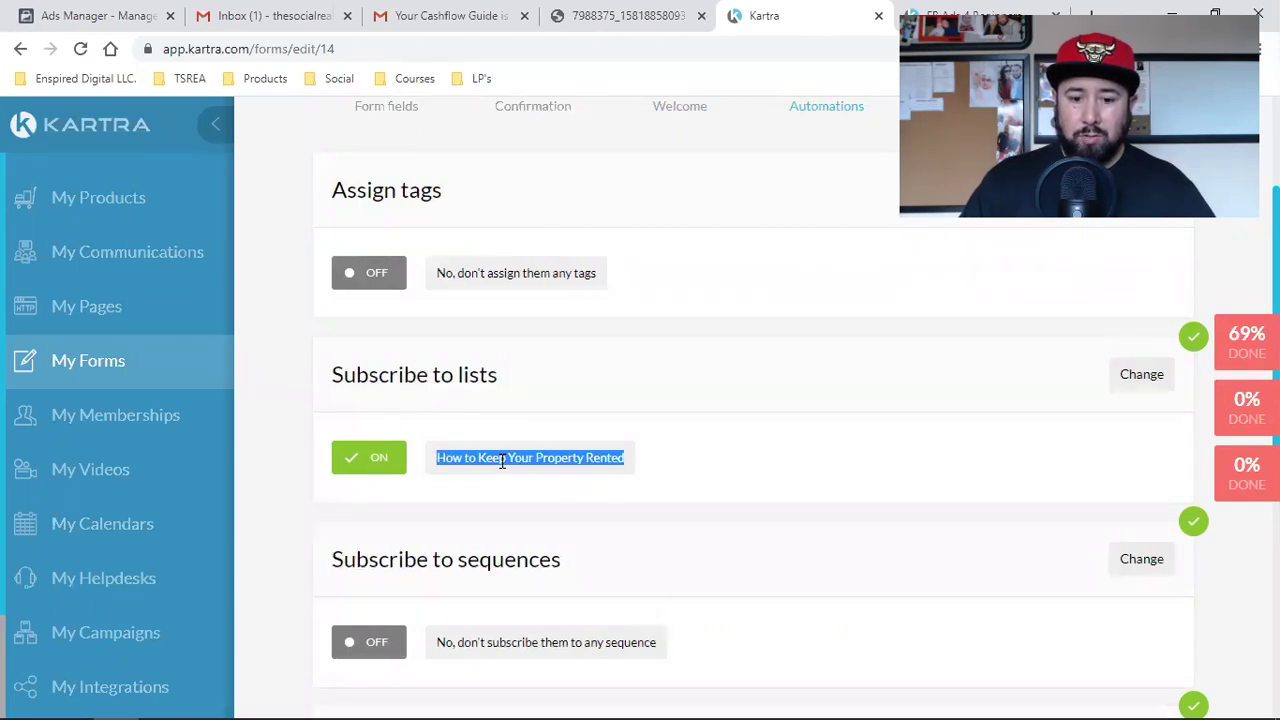
{"action": "left_click", "coordinate": [1166, 381]}
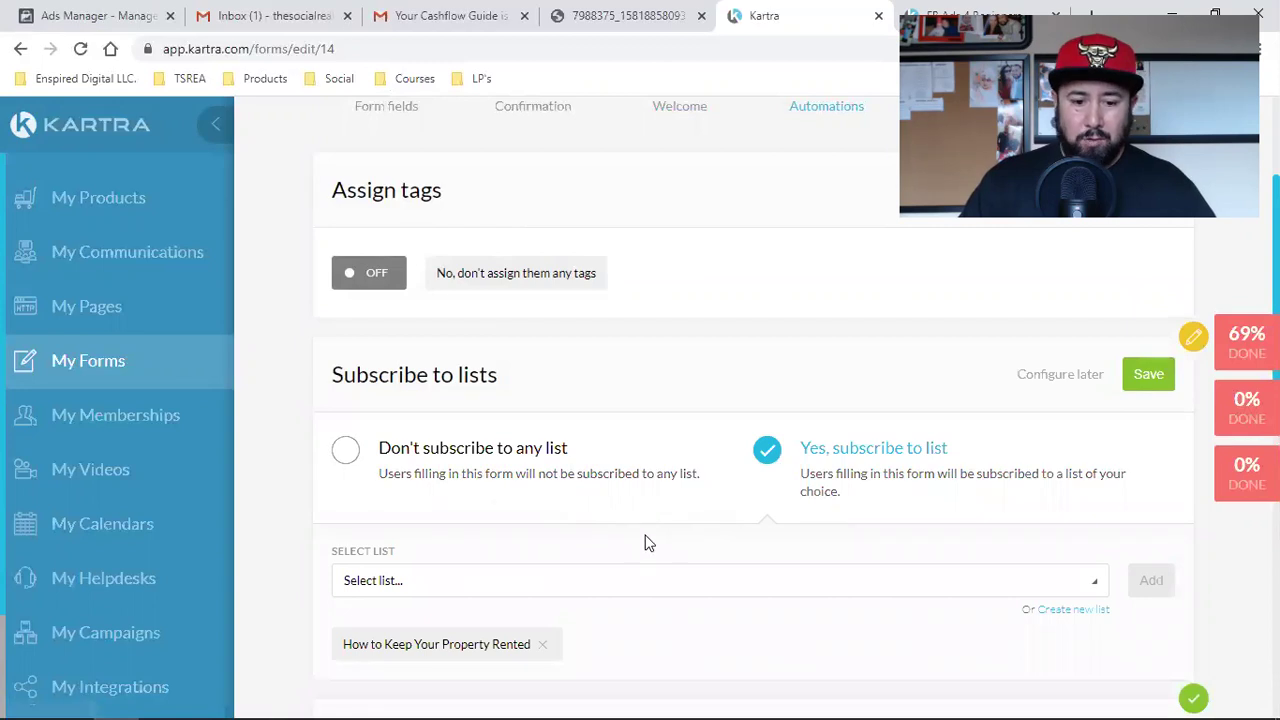
{"action": "scroll", "coordinate": [643, 540], "scroll_direction": "down", "scroll_amount": 2}
{"action": "left_click", "coordinate": [507, 394]}
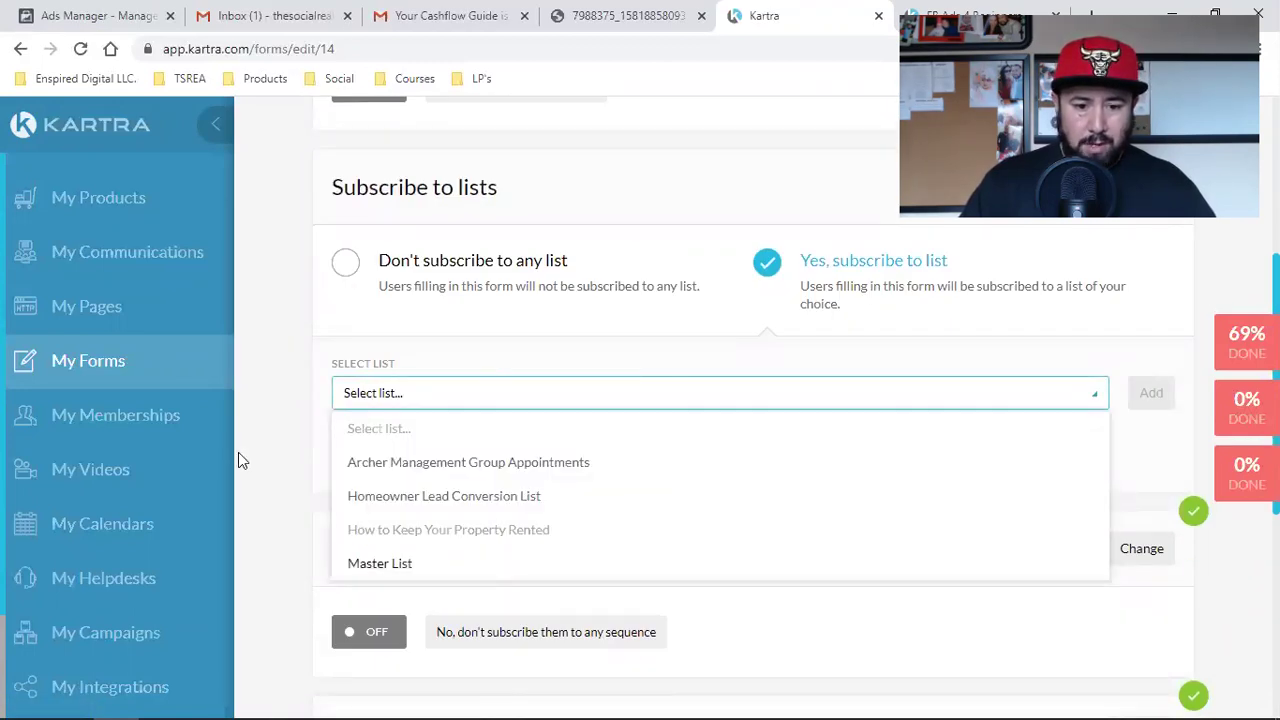
{"action": "left_click", "coordinate": [270, 405]}
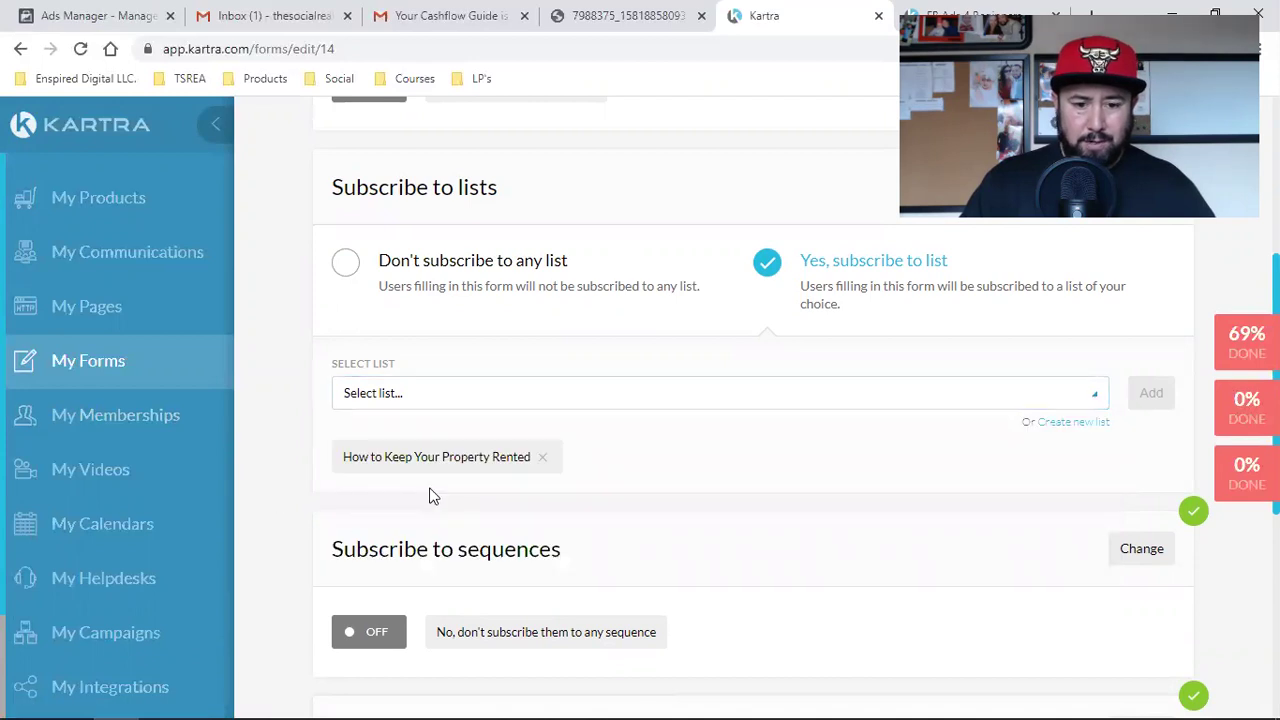
{"action": "scroll", "coordinate": [1097, 421], "scroll_direction": "up", "scroll_amount": 2}
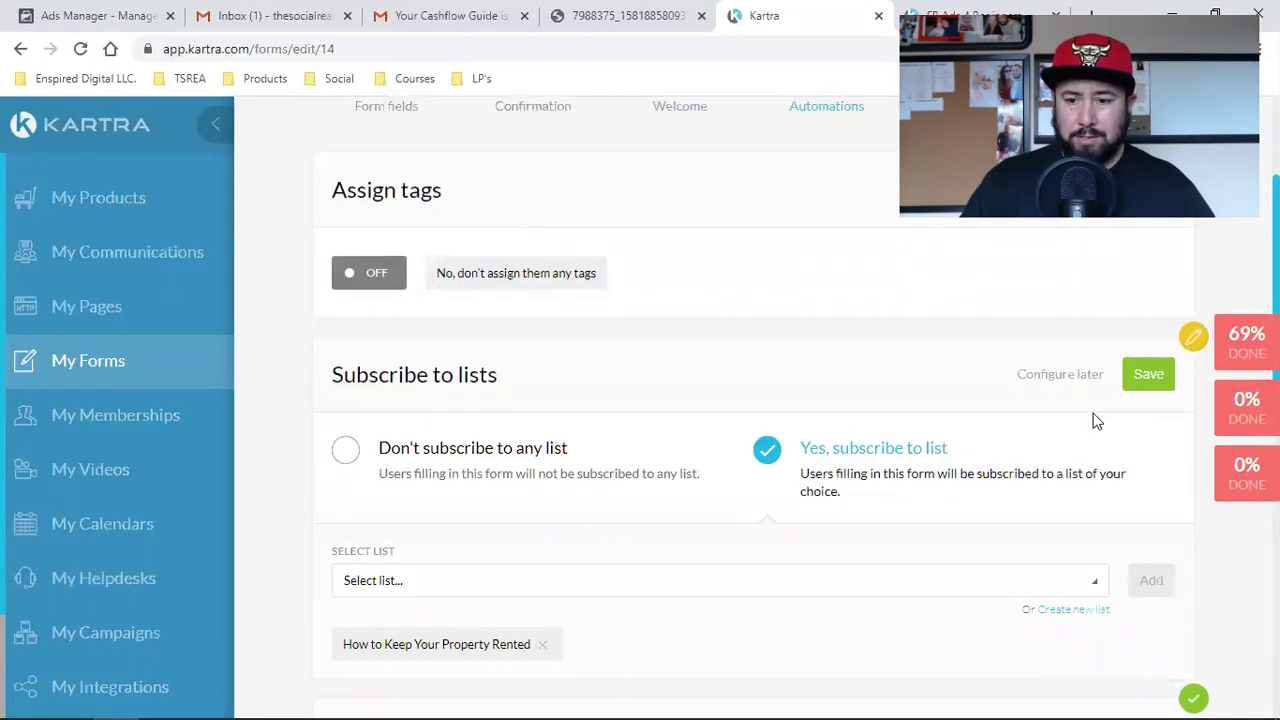
{"action": "left_click", "coordinate": [1138, 375]}
{"action": "scroll", "coordinate": [900, 548], "scroll_direction": "down", "scroll_amount": 2}
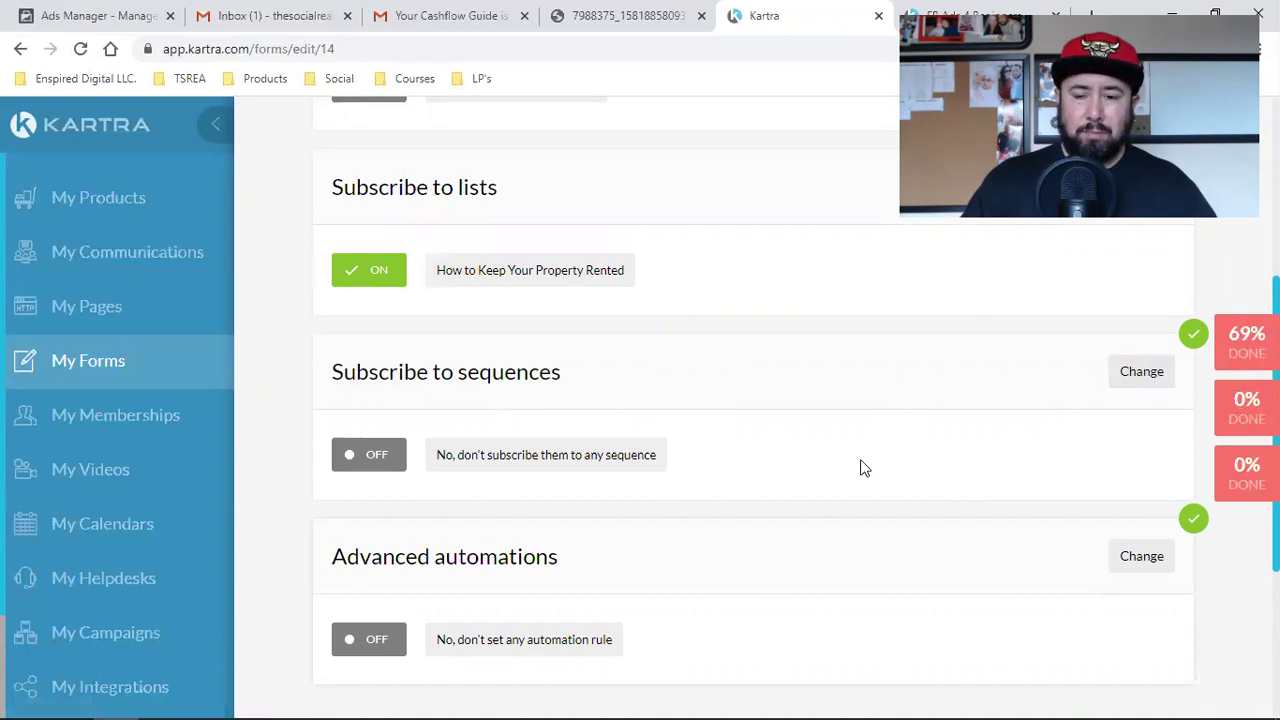
Step: Add the Book an Appointment sequence starting at Email 1, then view the Gmail test email
{"action": "left_click", "coordinate": [1150, 376]}
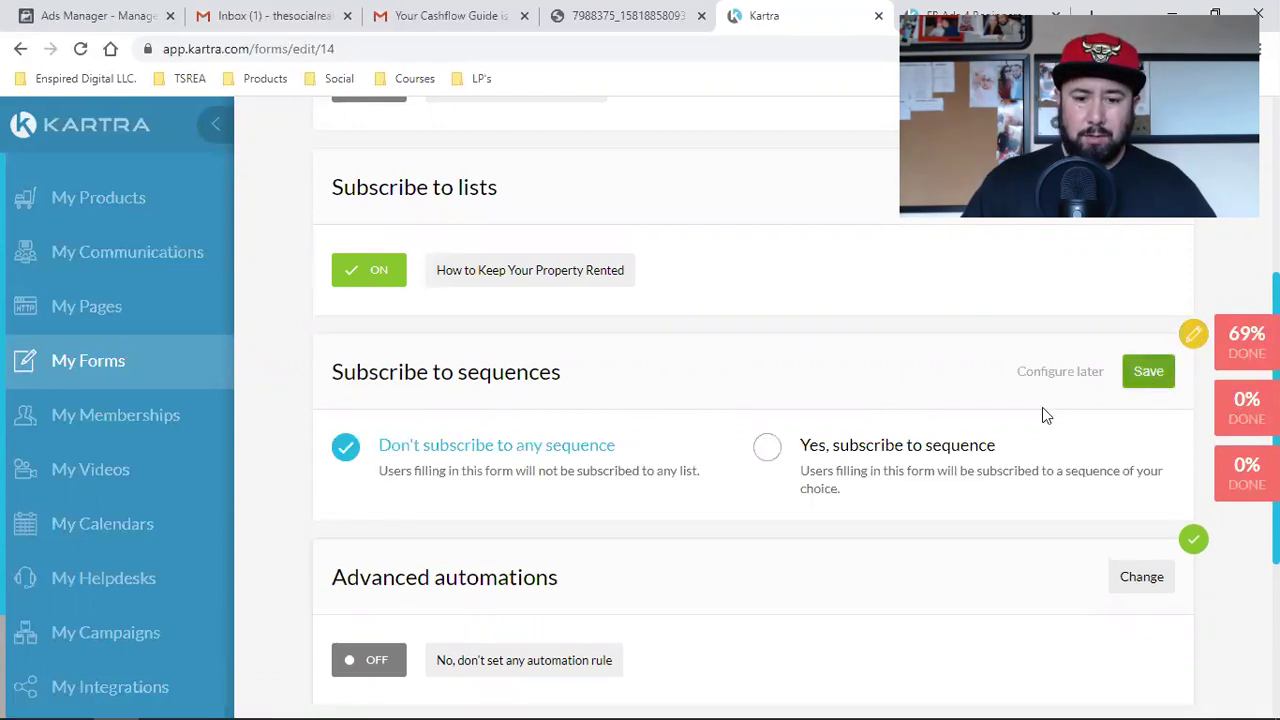
{"action": "left_click", "coordinate": [897, 448]}
{"action": "scroll", "coordinate": [734, 449], "scroll_direction": "down", "scroll_amount": 2}
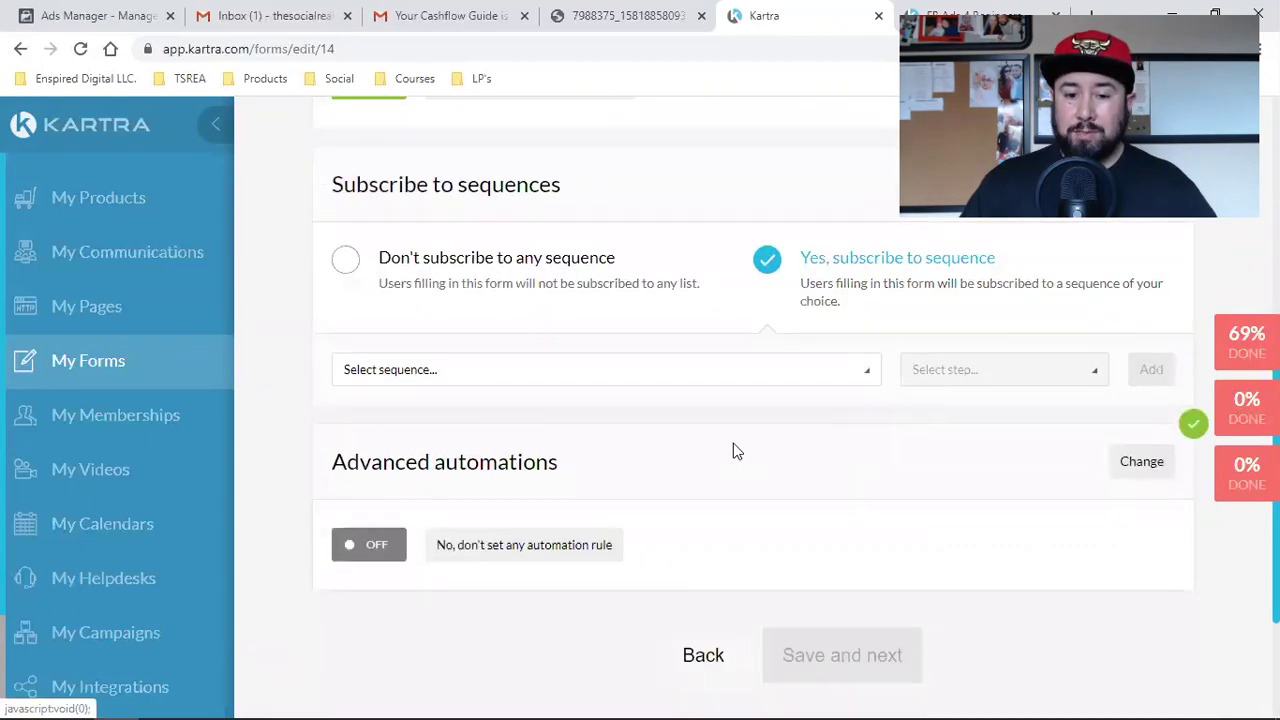
{"action": "left_click", "coordinate": [454, 384]}
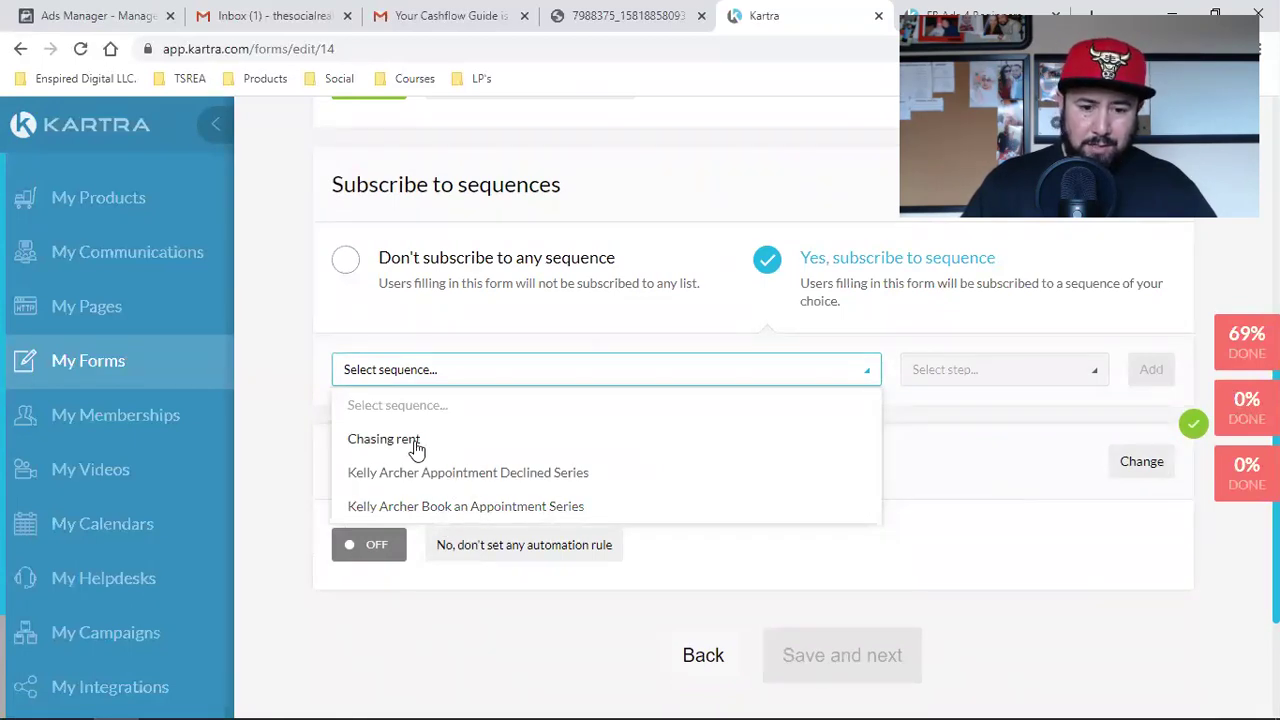
{"action": "left_click", "coordinate": [410, 507]}
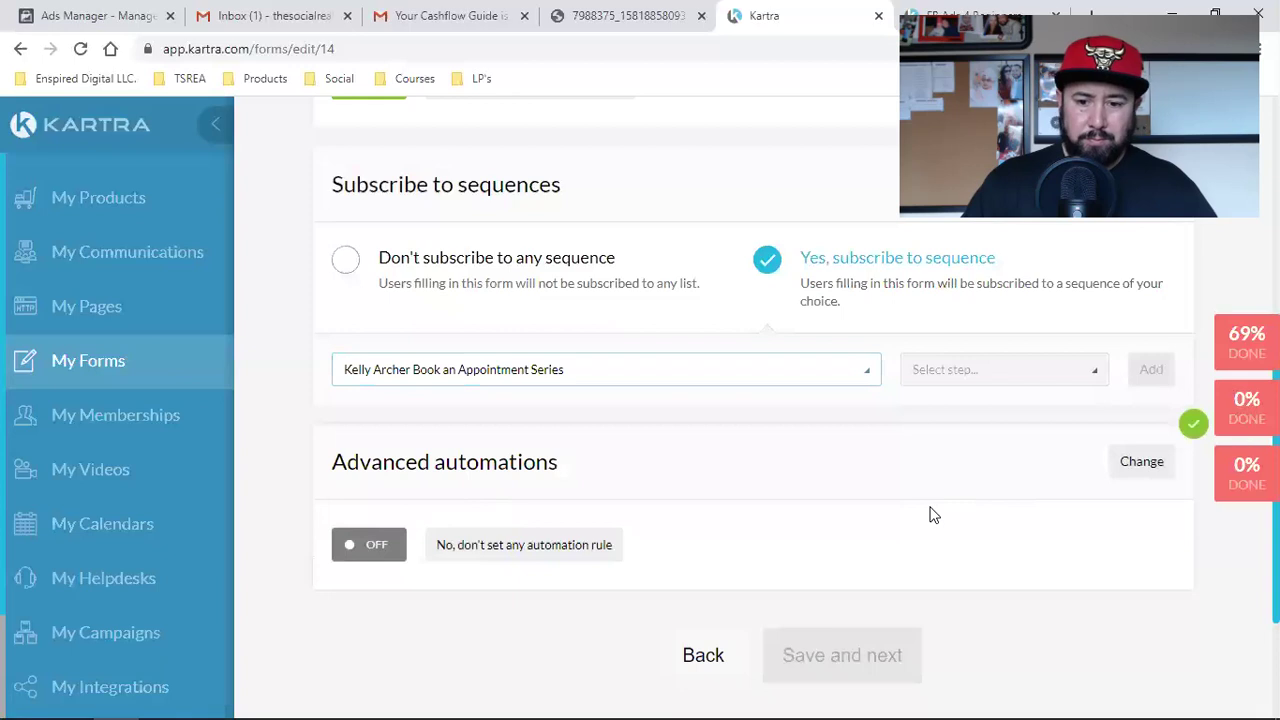
{"action": "left_click", "coordinate": [962, 370]}
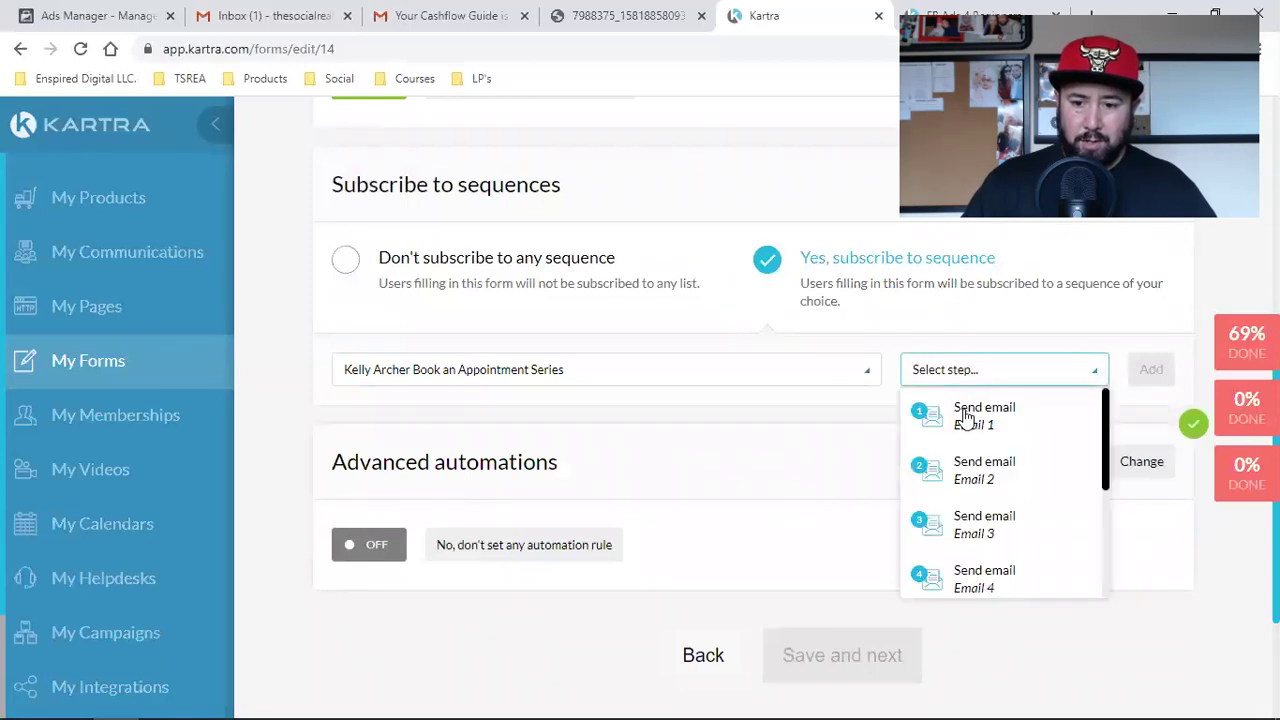
{"action": "left_click", "coordinate": [962, 421]}
{"action": "left_click", "coordinate": [1152, 372]}
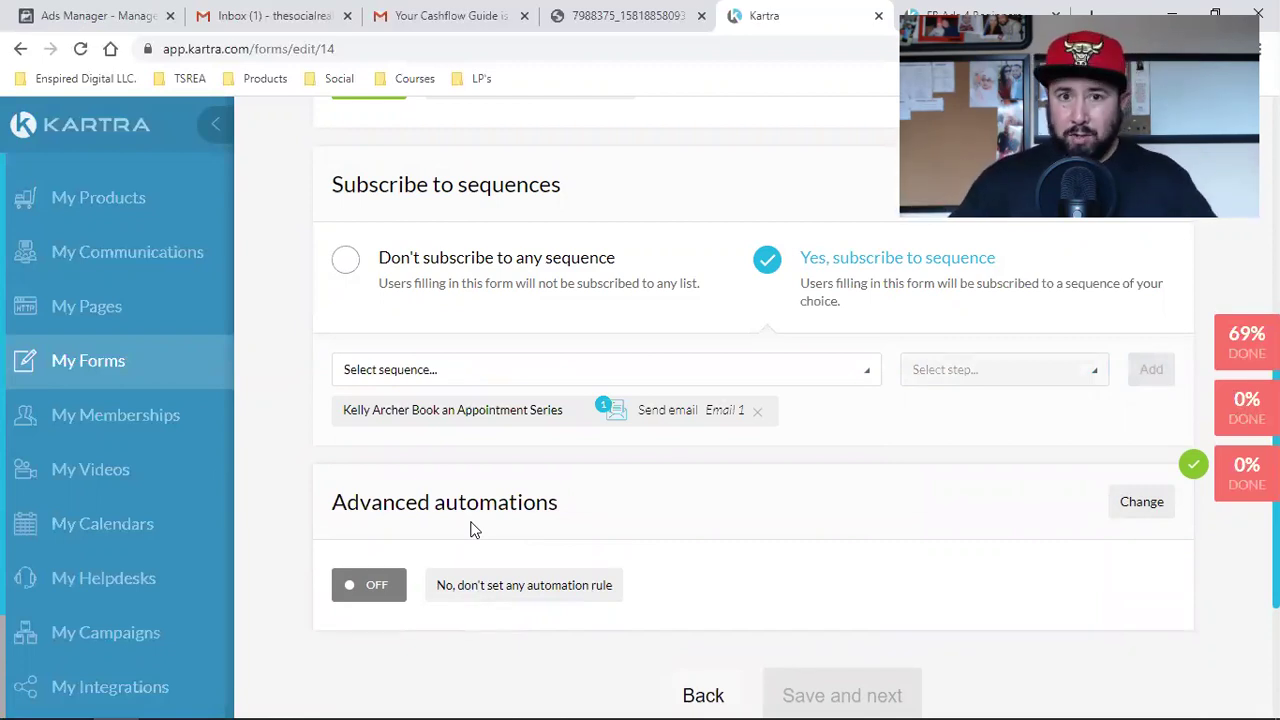
{"action": "left_click", "coordinate": [450, 15]}
{"action": "scroll", "coordinate": [843, 437], "scroll_direction": "up", "scroll_amount": 5}
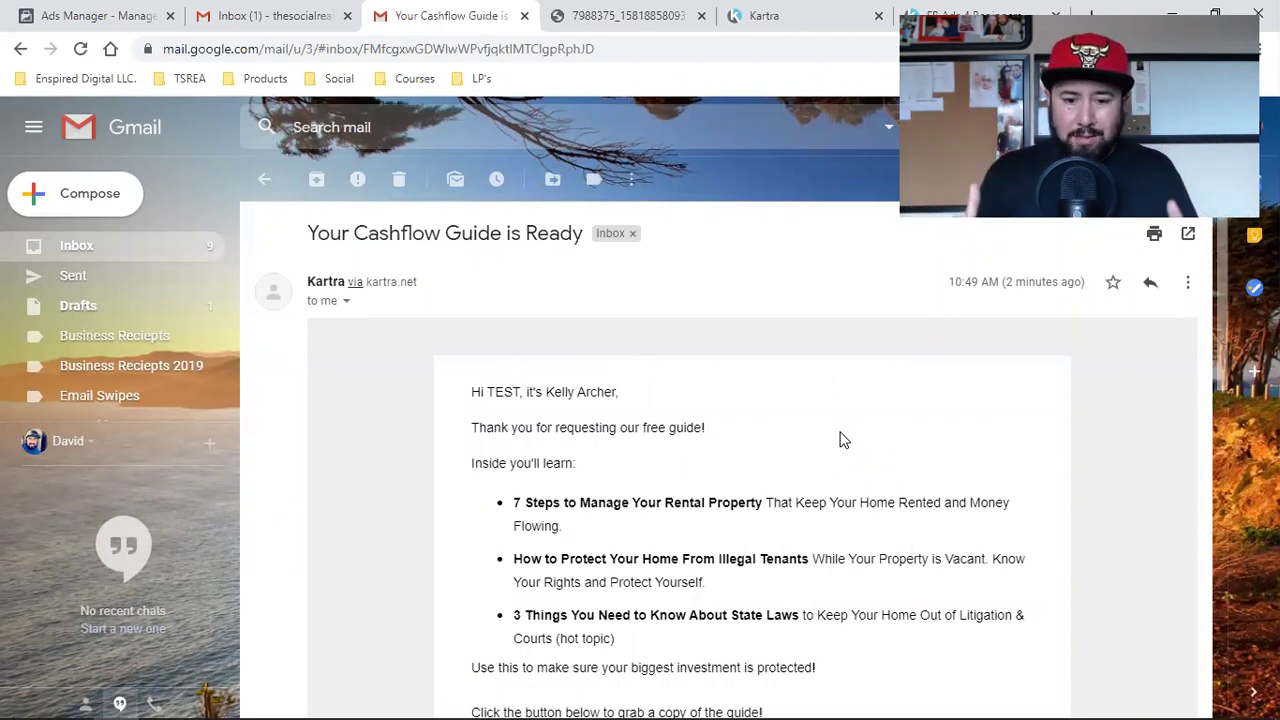
Step: Check the Cashflow Guide test email greets 'Hi TEST', then return to Kartra
{"action": "scroll", "coordinate": [843, 440], "scroll_direction": "down", "scroll_amount": 4}
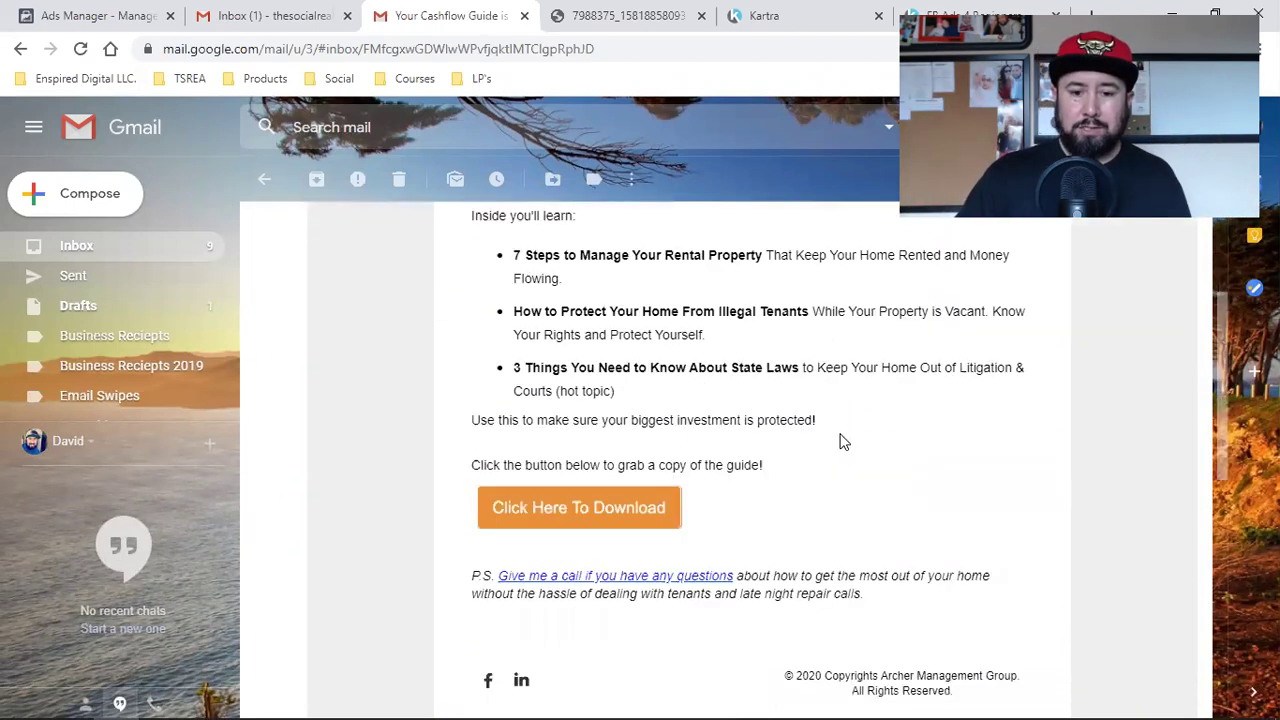
{"action": "scroll", "coordinate": [843, 440], "scroll_direction": "up", "scroll_amount": 2}
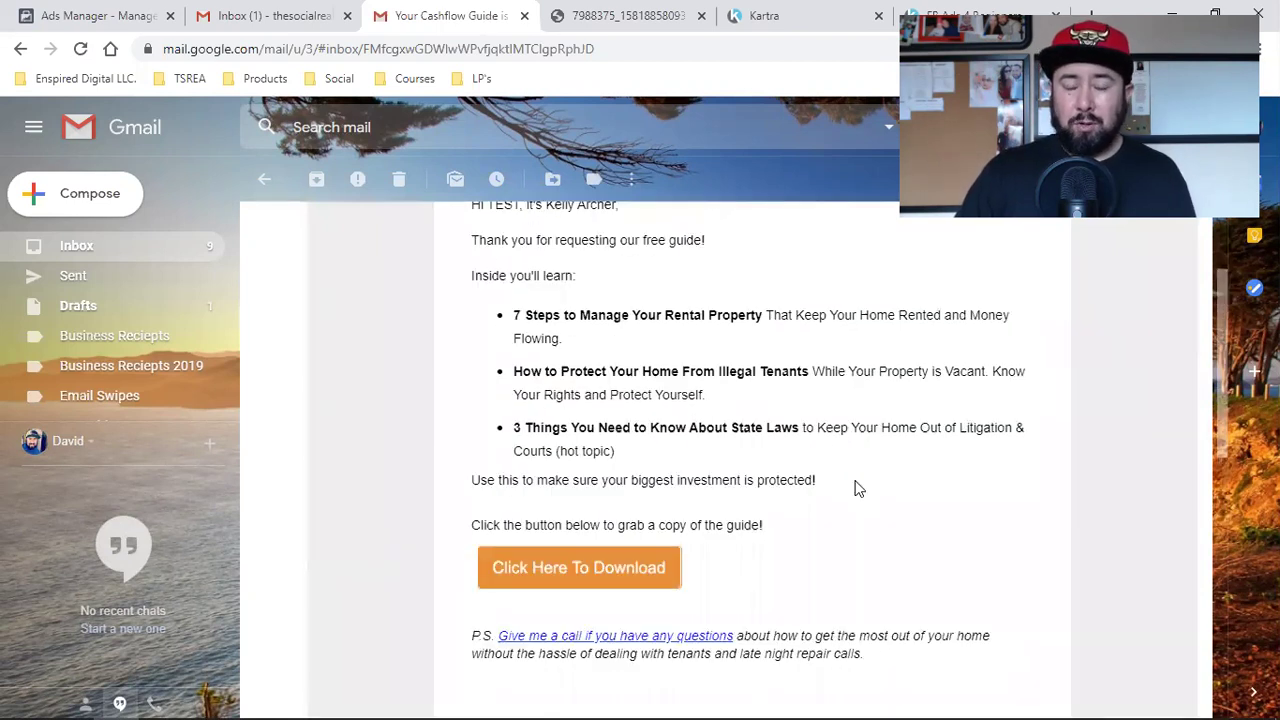
{"action": "left_click", "coordinate": [778, 12]}
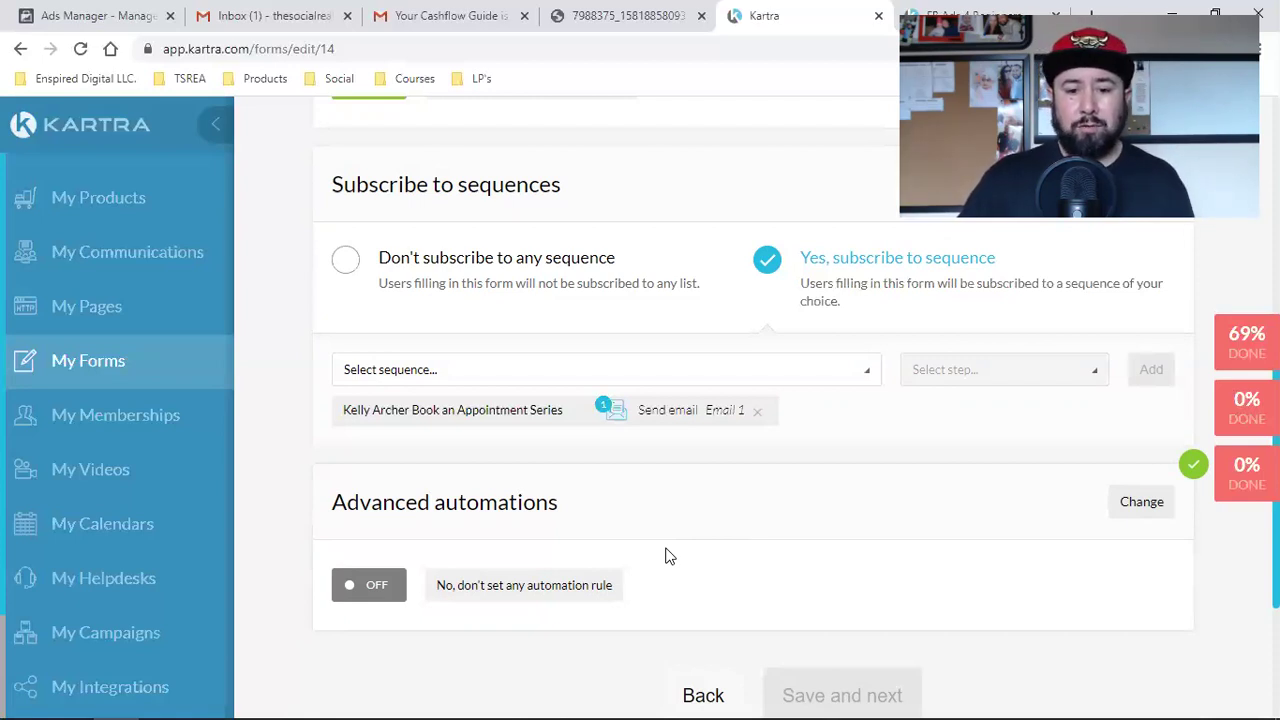
Step: Confirm the sequence is saved and advance the form to the Form design step
{"action": "scroll", "coordinate": [866, 528], "scroll_direction": "up", "scroll_amount": 2}
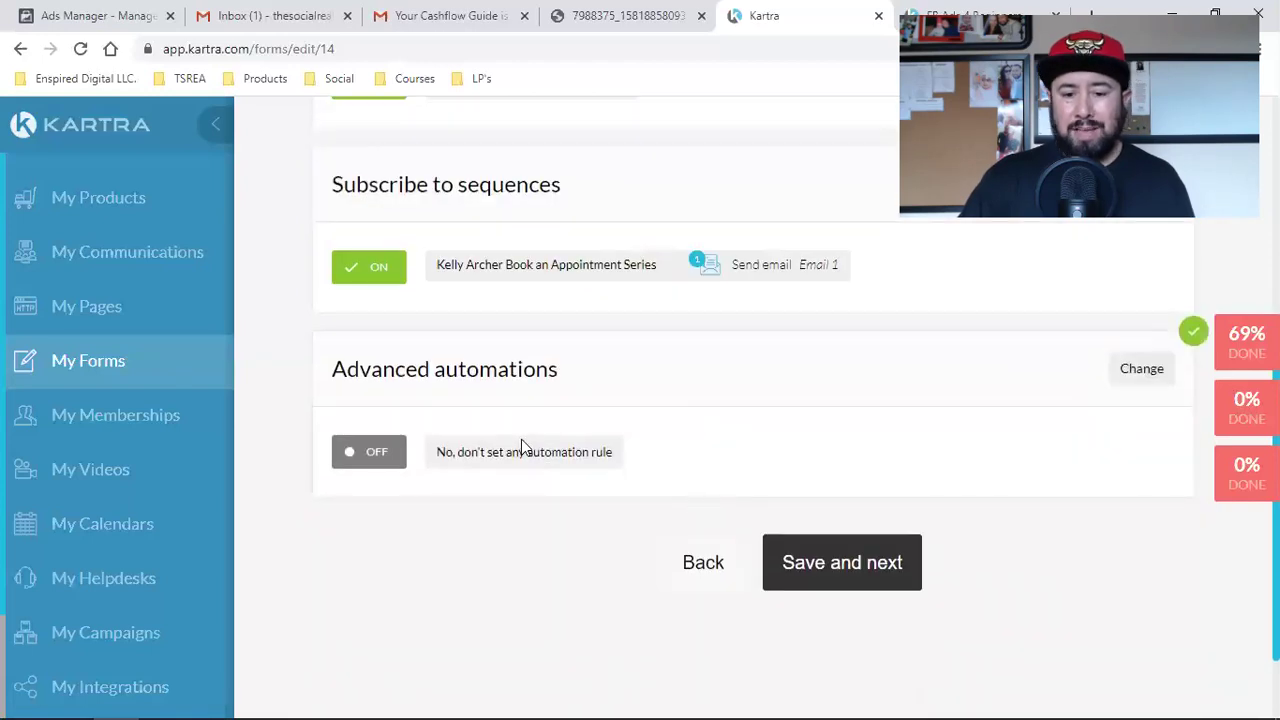
{"action": "left_click", "coordinate": [898, 575]}
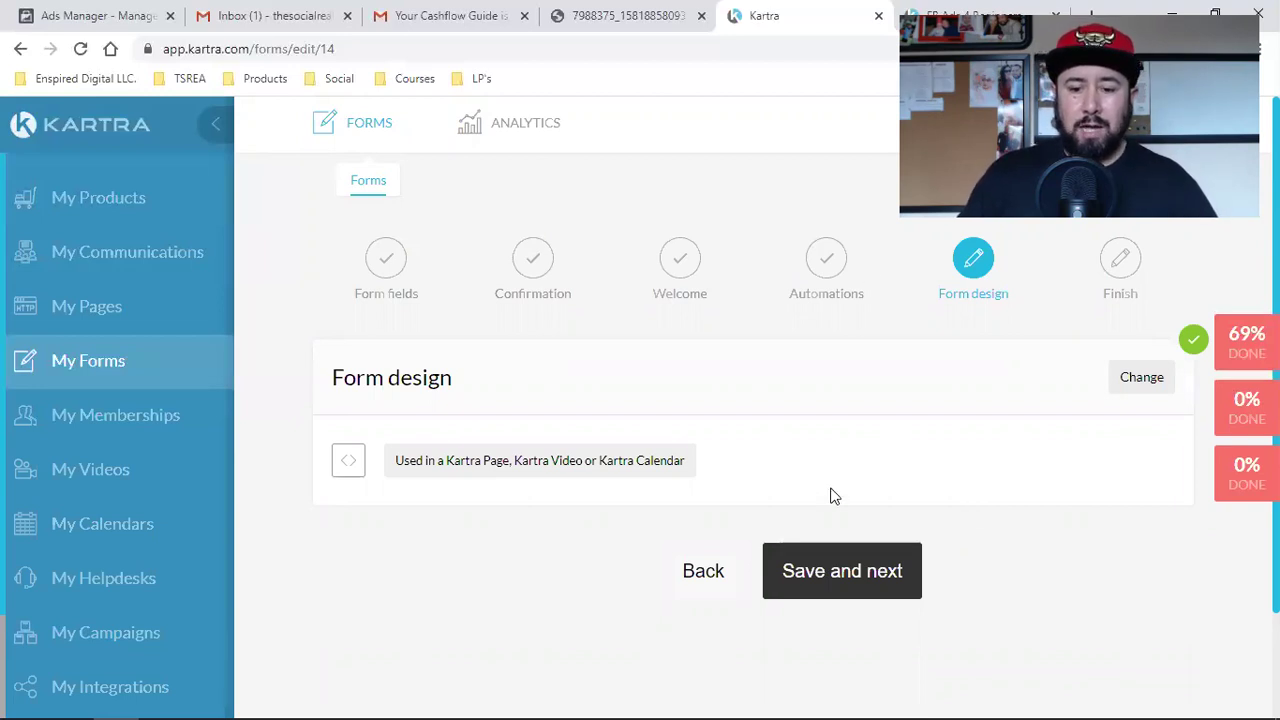
Step: Save the Form design step to reach the finished form confirmation
{"action": "left_click", "coordinate": [812, 576]}
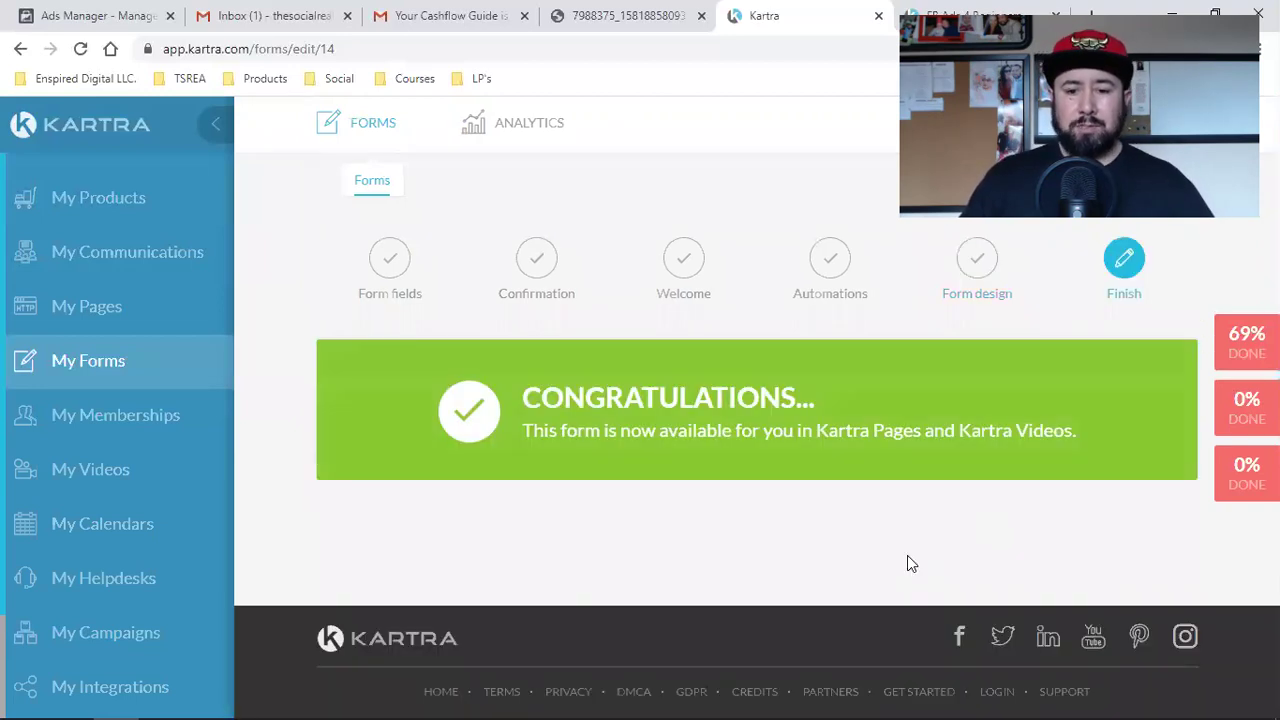